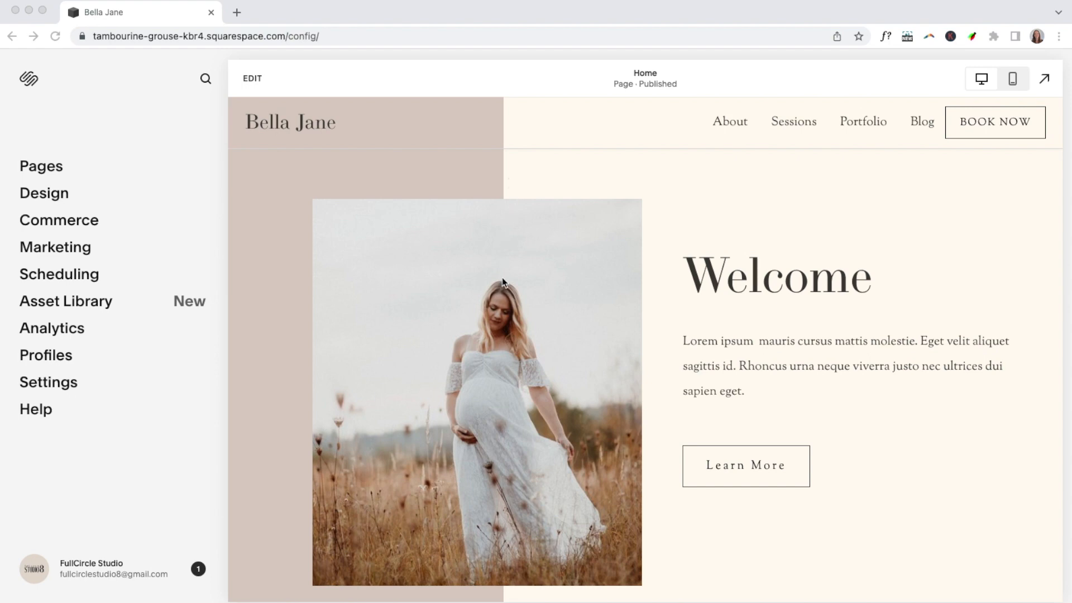
- Look through the home page preview from the Welcome section down to the Follow image gallery and return to its beginning
{"action": "scroll", "coordinate": [503, 282], "scroll_direction": "down", "scroll_amount": 5}
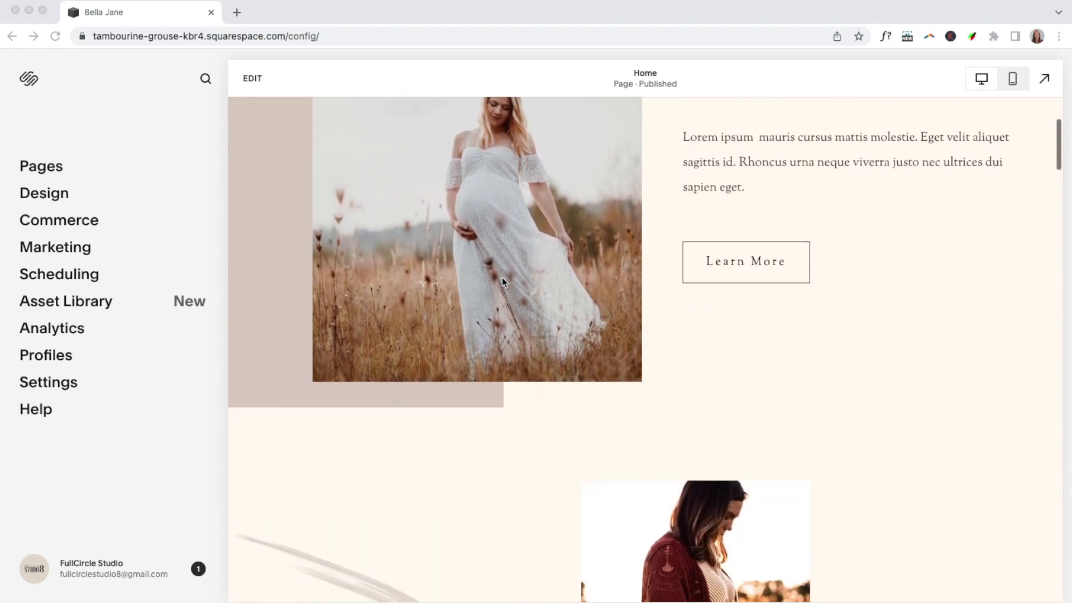
{"action": "scroll", "coordinate": [503, 282], "scroll_direction": "down", "scroll_amount": 7}
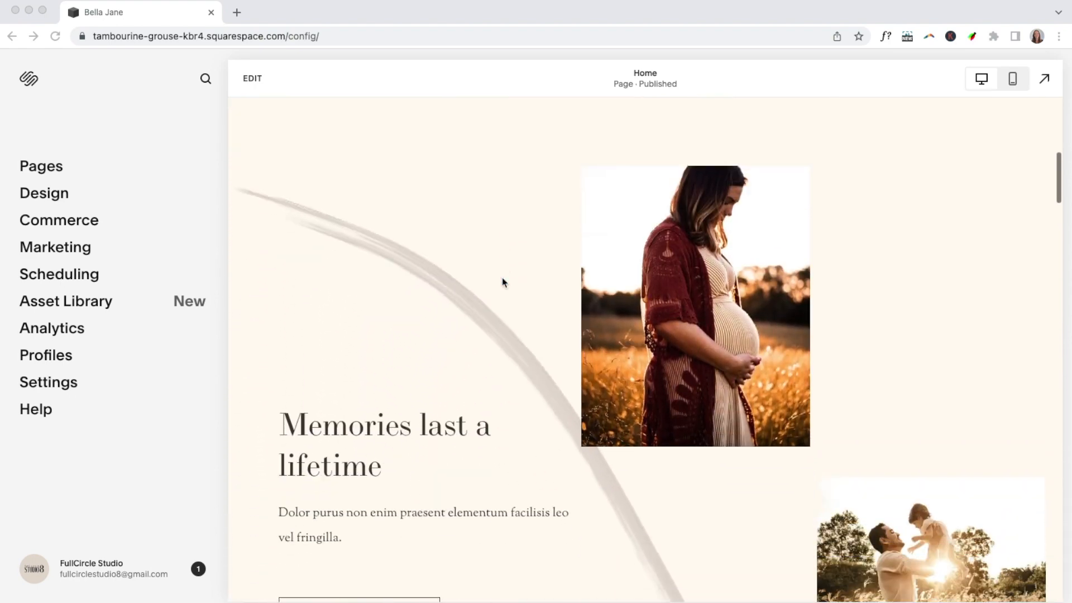
{"action": "scroll", "coordinate": [502, 282], "scroll_direction": "up", "scroll_amount": 8}
{"action": "scroll", "coordinate": [502, 282], "scroll_direction": "down", "scroll_amount": 5}
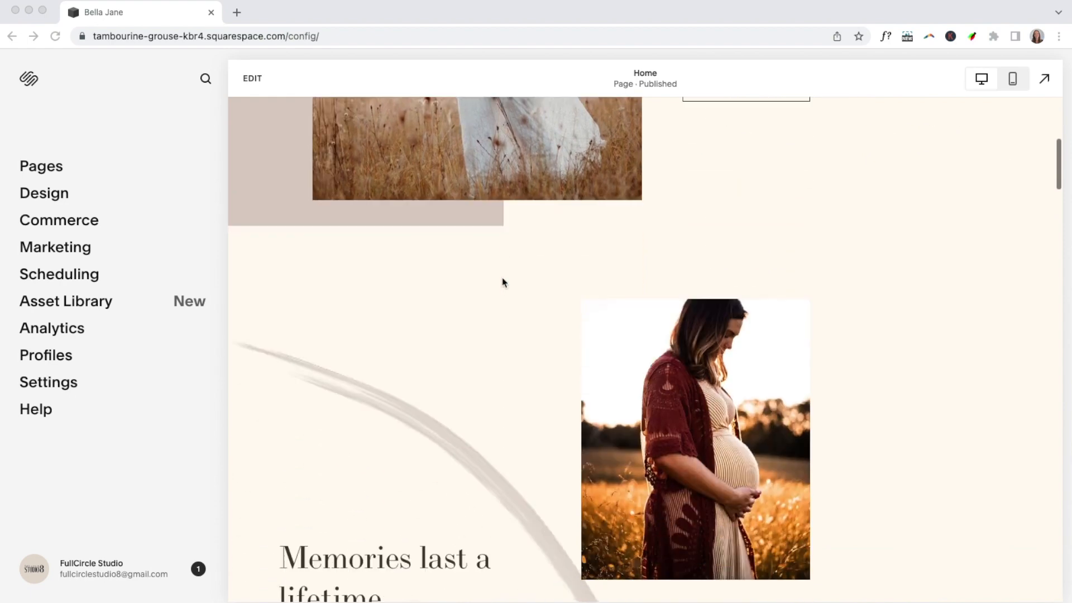
{"action": "scroll", "coordinate": [502, 281], "scroll_direction": "up", "scroll_amount": 5}
{"action": "scroll", "coordinate": [503, 282], "scroll_direction": "down", "scroll_amount": 5}
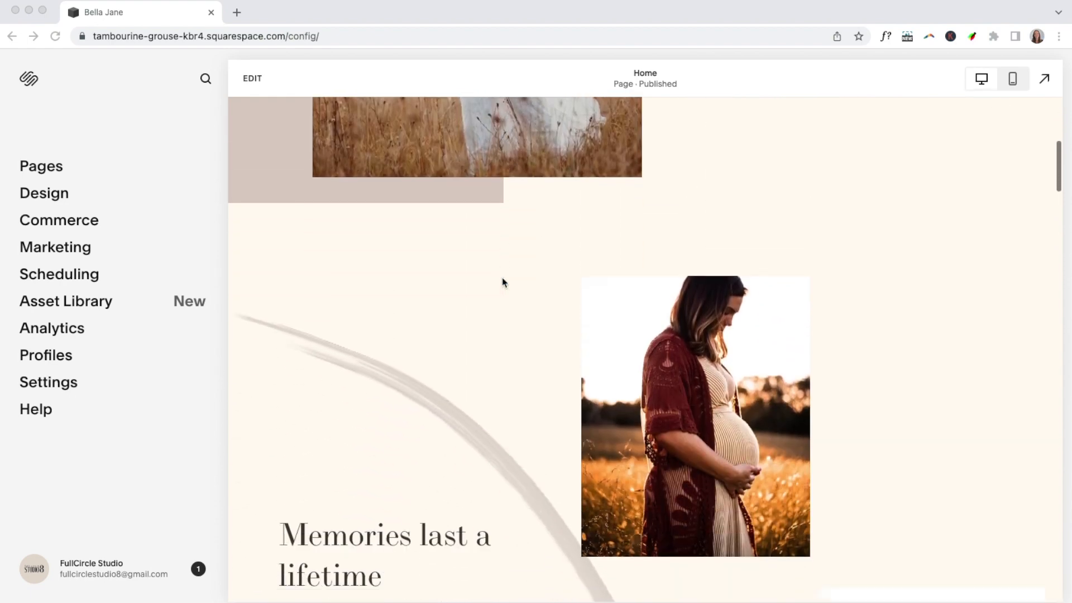
{"action": "scroll", "coordinate": [502, 282], "scroll_direction": "down", "scroll_amount": 4}
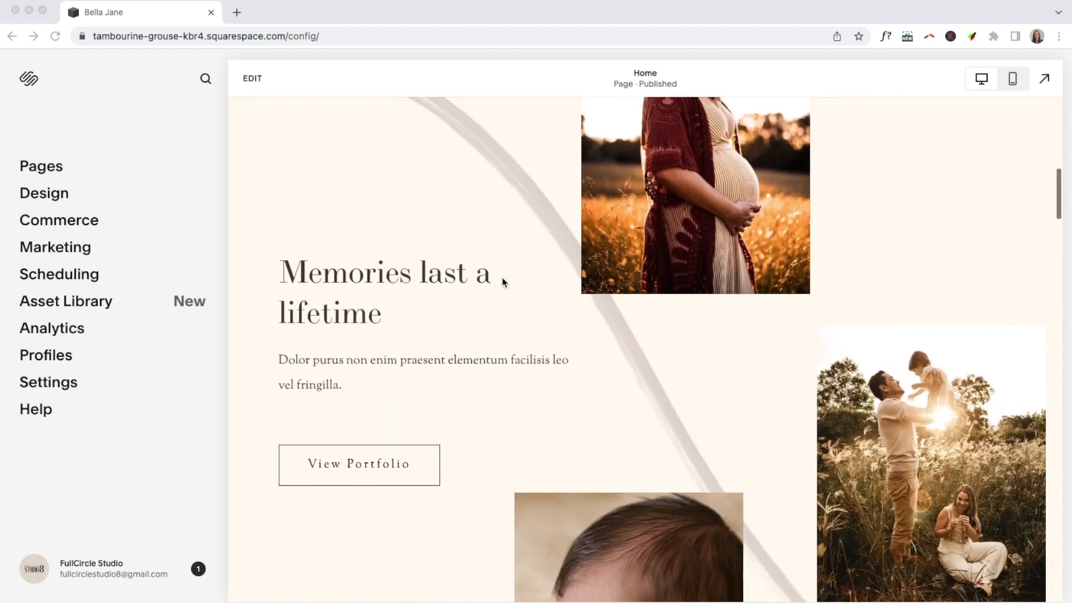
{"action": "scroll", "coordinate": [502, 282], "scroll_direction": "down", "scroll_amount": 8}
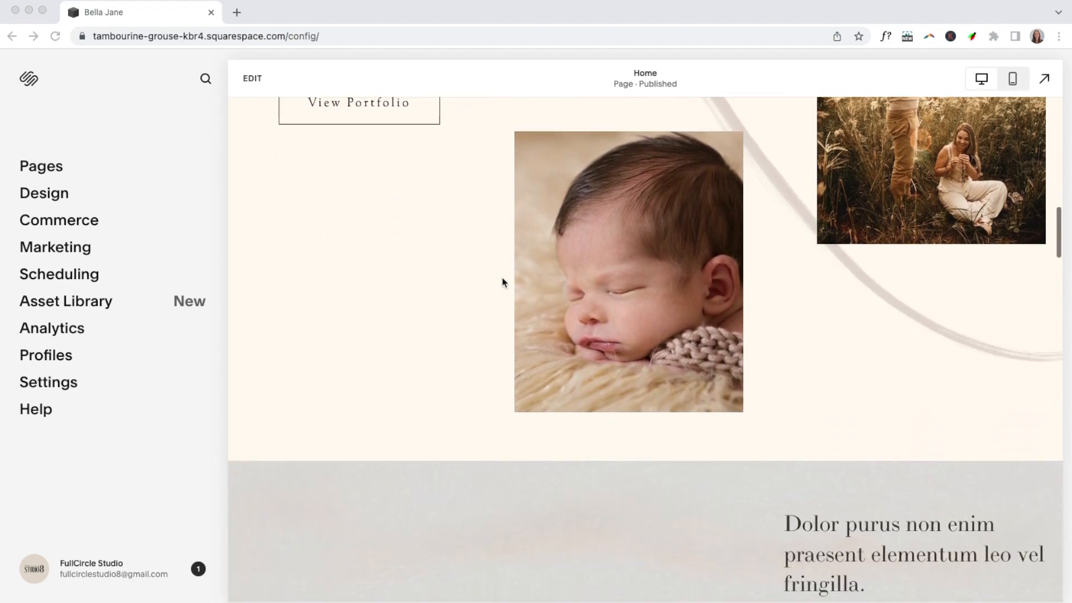
{"action": "scroll", "coordinate": [502, 282], "scroll_direction": "down", "scroll_amount": 7}
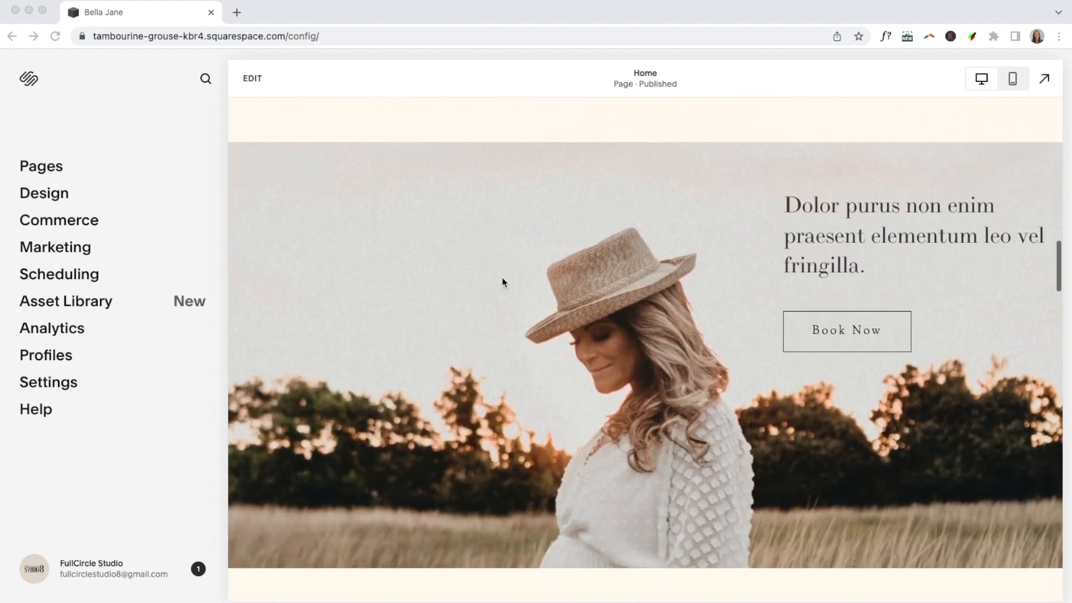
{"action": "scroll", "coordinate": [503, 282], "scroll_direction": "down", "scroll_amount": 2}
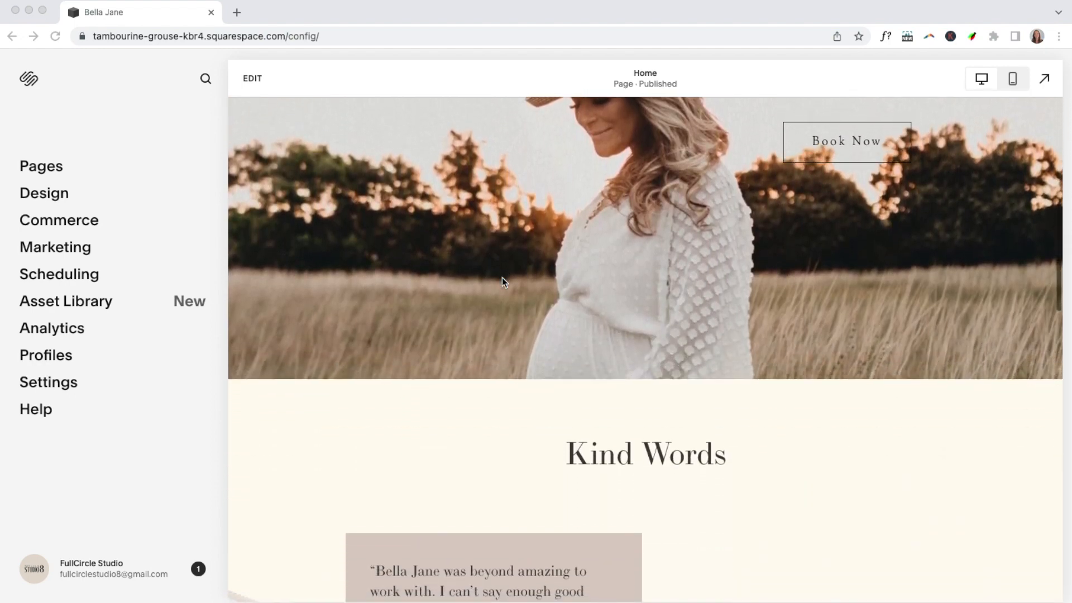
{"action": "scroll", "coordinate": [502, 282], "scroll_direction": "up", "scroll_amount": 1}
{"action": "scroll", "coordinate": [502, 282], "scroll_direction": "up", "scroll_amount": 2}
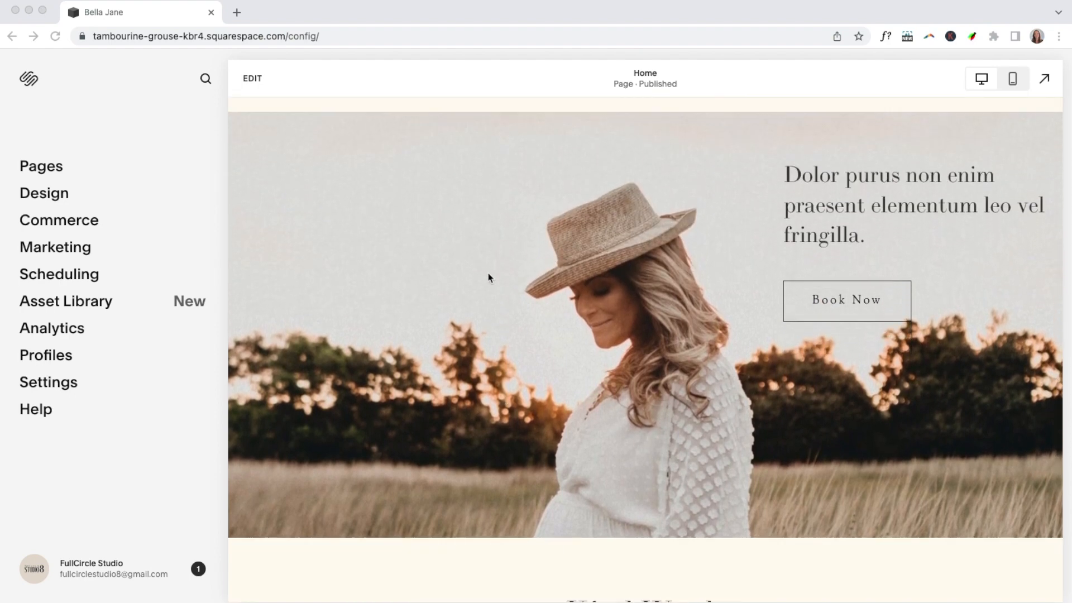
{"action": "scroll", "coordinate": [488, 277], "scroll_direction": "down", "scroll_amount": 8}
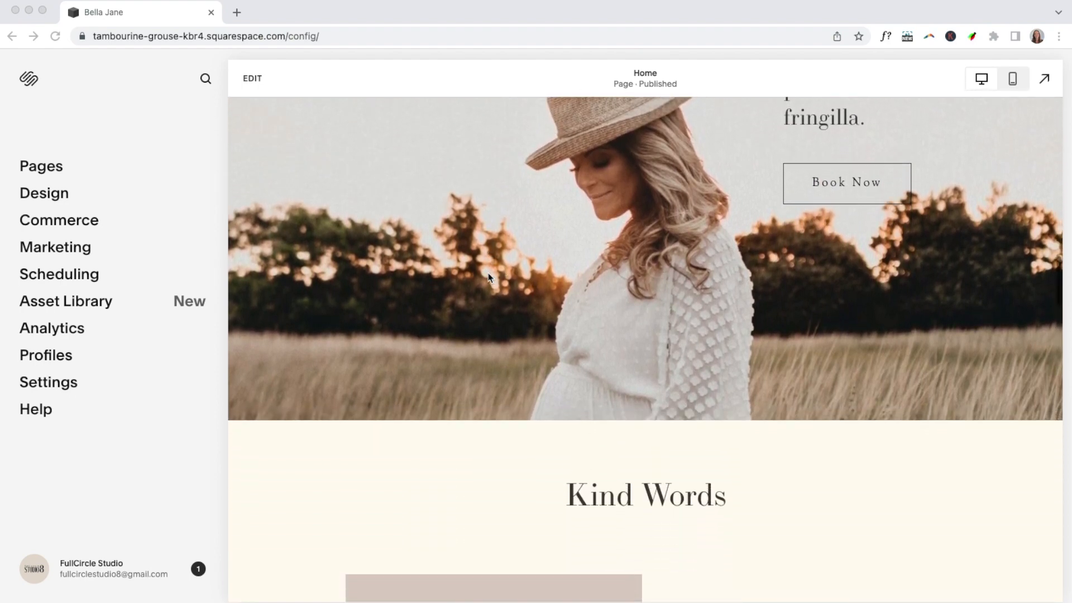
{"action": "scroll", "coordinate": [489, 277], "scroll_direction": "down", "scroll_amount": 8}
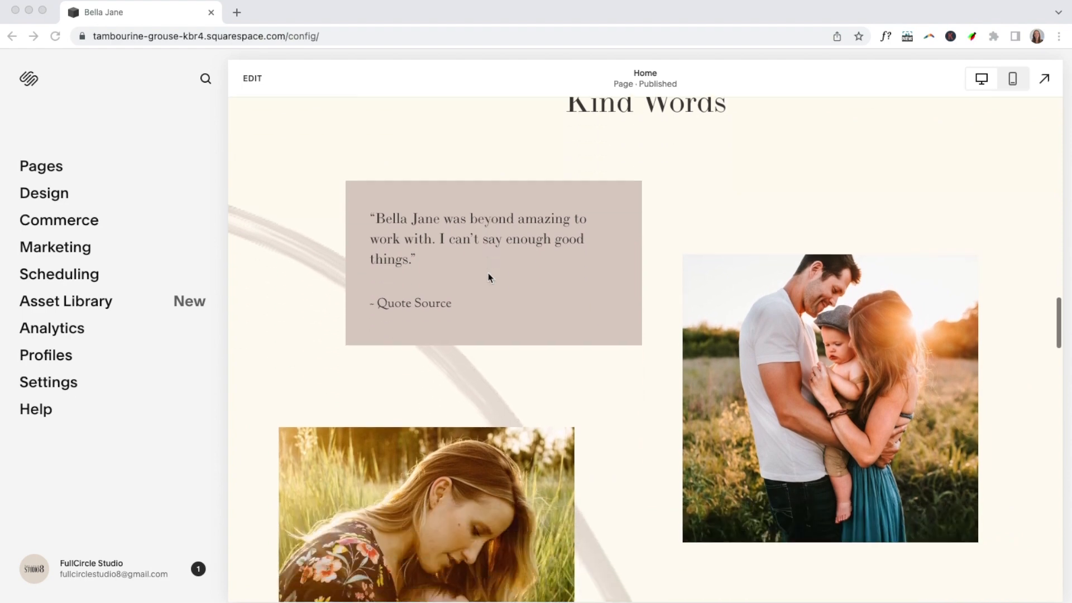
{"action": "scroll", "coordinate": [489, 278], "scroll_direction": "down", "scroll_amount": 9}
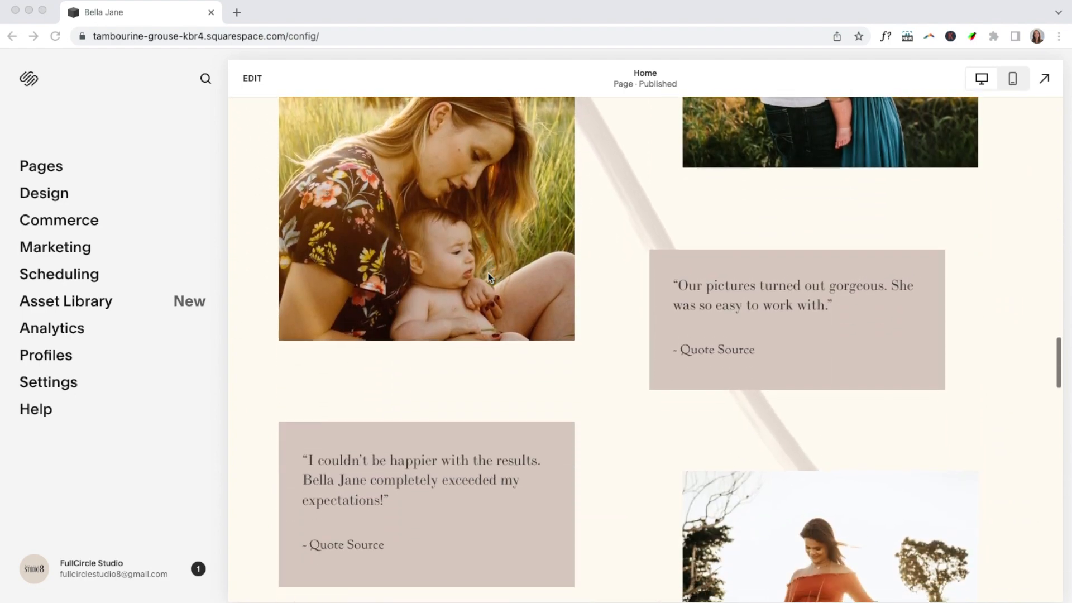
{"action": "scroll", "coordinate": [489, 278], "scroll_direction": "down", "scroll_amount": 7}
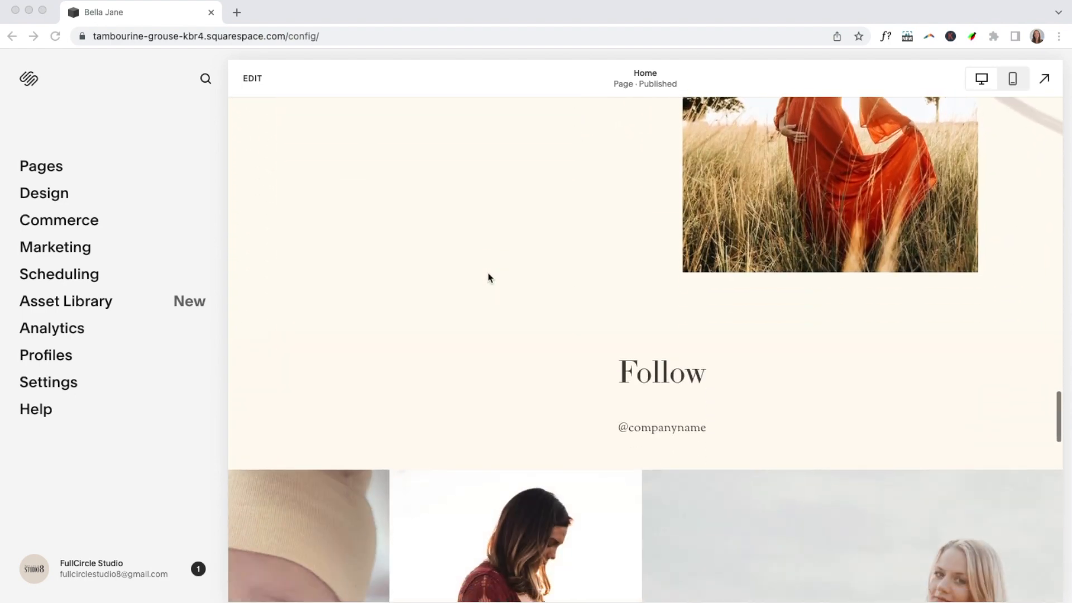
{"action": "scroll", "coordinate": [488, 277], "scroll_direction": "down", "scroll_amount": 3}
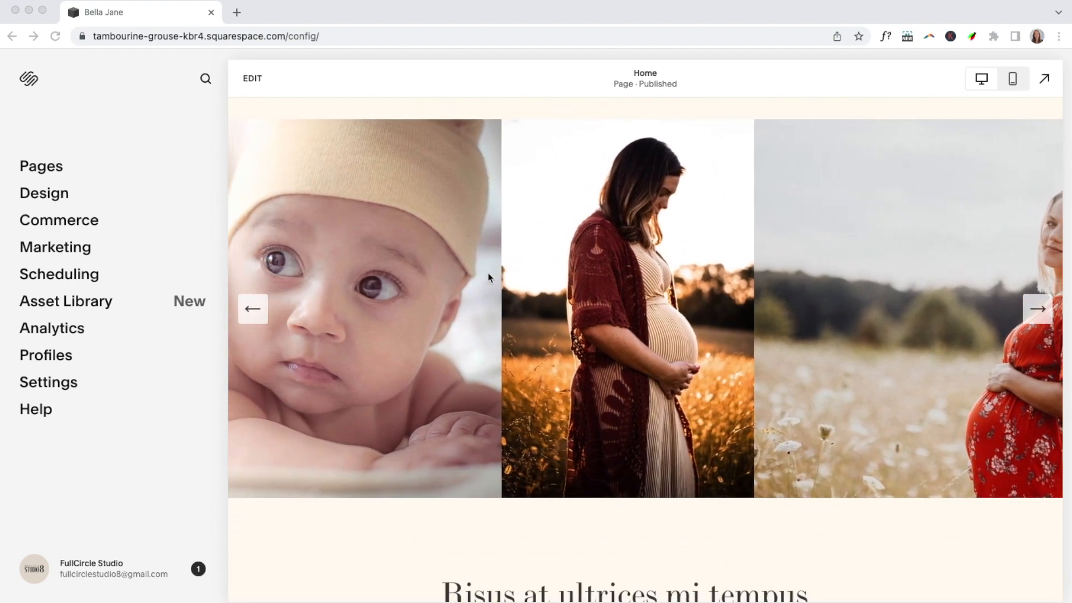
{"action": "scroll", "coordinate": [489, 276], "scroll_direction": "down", "scroll_amount": 3}
{"action": "scroll", "coordinate": [488, 276], "scroll_direction": "up", "scroll_amount": 20}
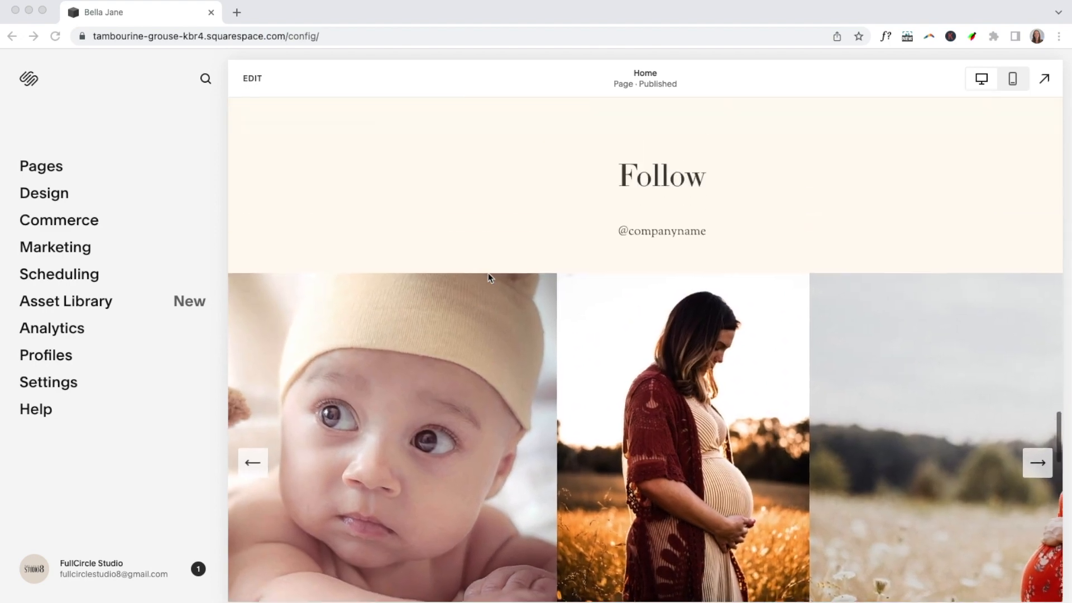
{"action": "scroll", "coordinate": [488, 278], "scroll_direction": "up", "scroll_amount": 15}
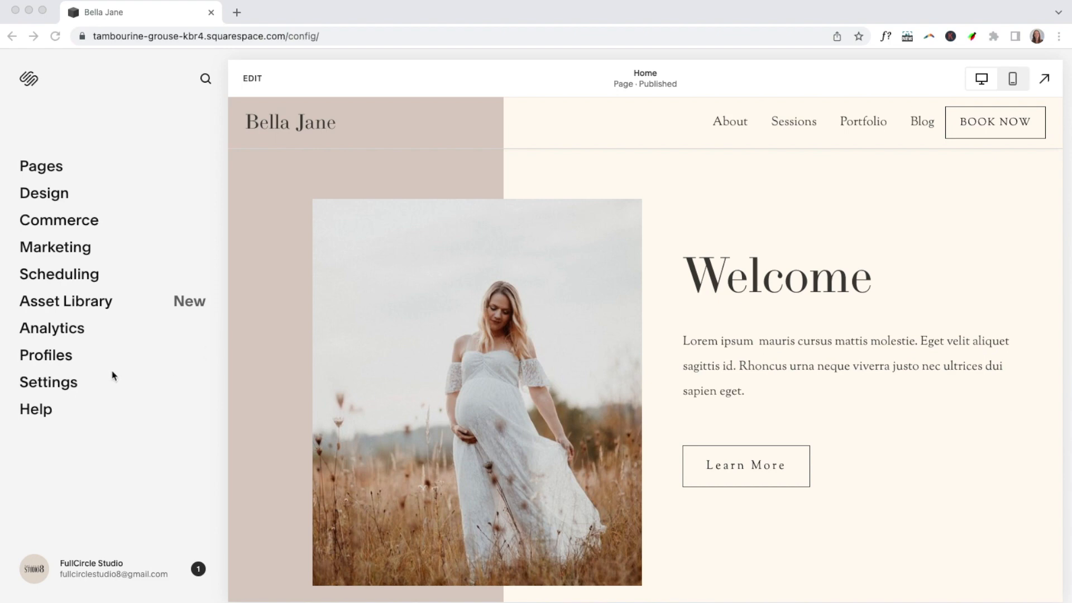
- Review the Site Availability options in the site settings, including Public, Password Protected and Private
{"action": "left_click", "coordinate": [57, 386]}
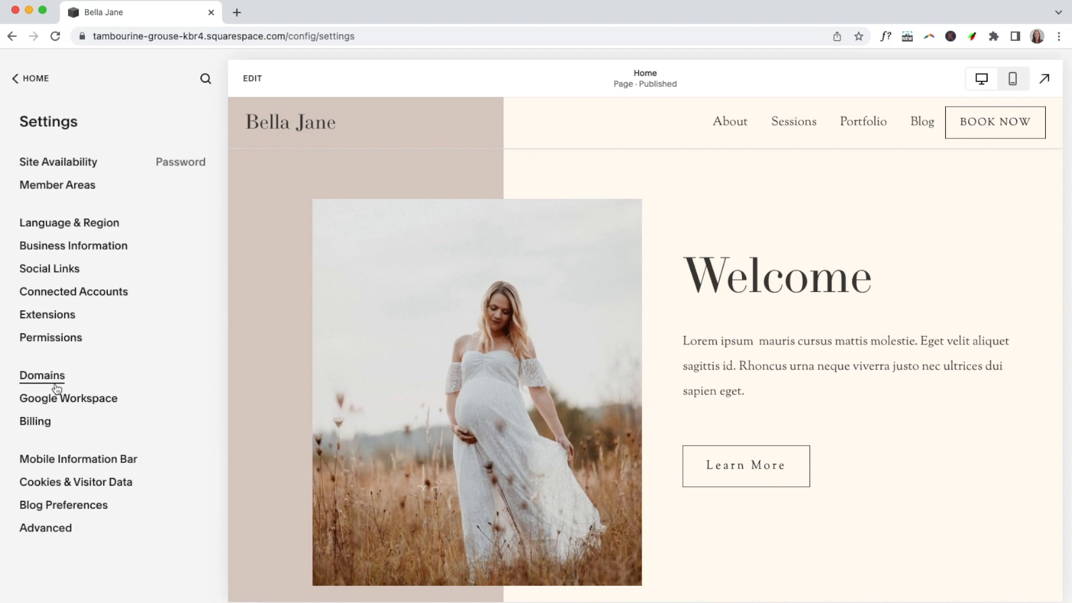
{"action": "left_click", "coordinate": [63, 166]}
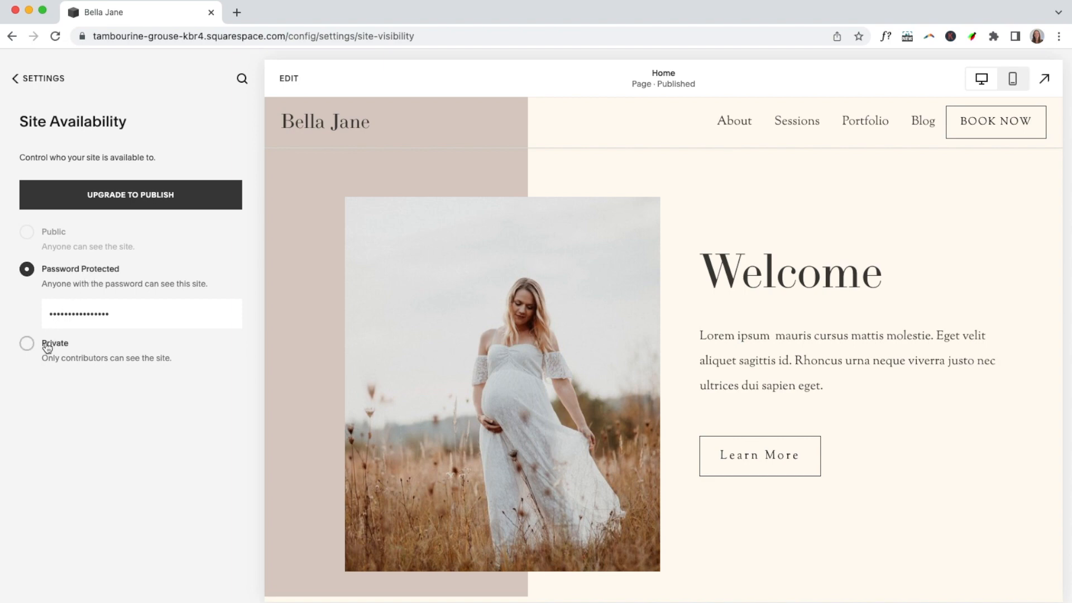
{"action": "mouse_move", "coordinate": [49, 235]}
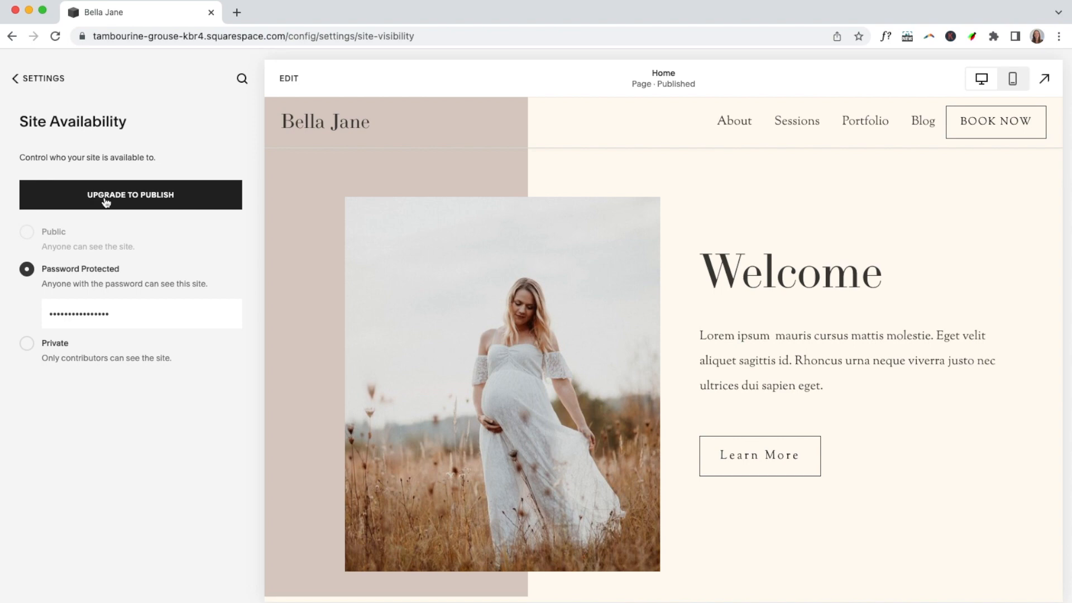
{"action": "left_click", "coordinate": [50, 79]}
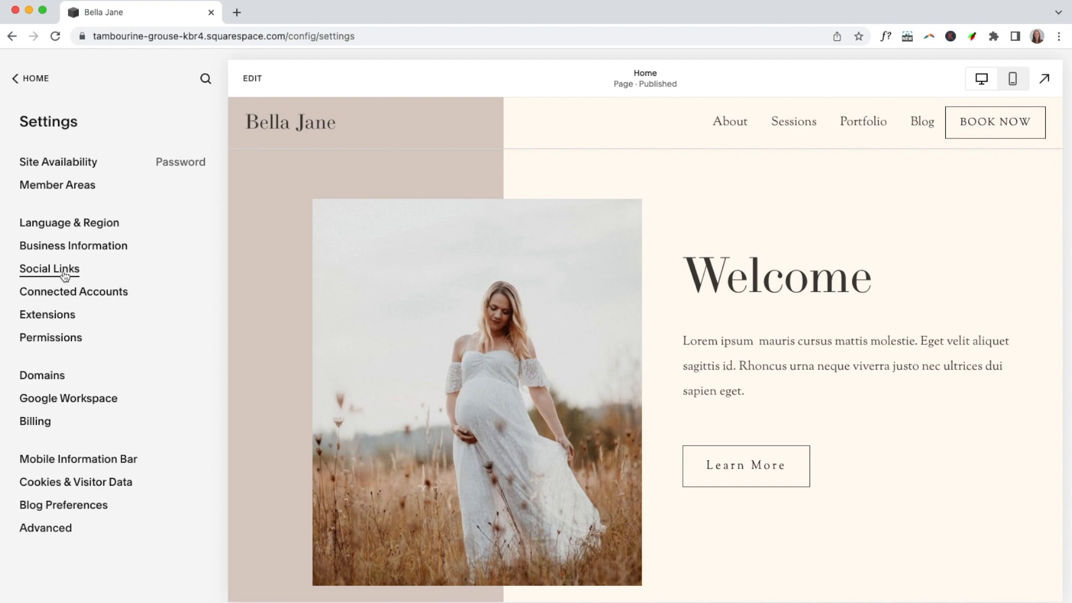
- Look at the Connected Accounts settings and return to the main site menu
{"action": "left_click", "coordinate": [88, 292]}
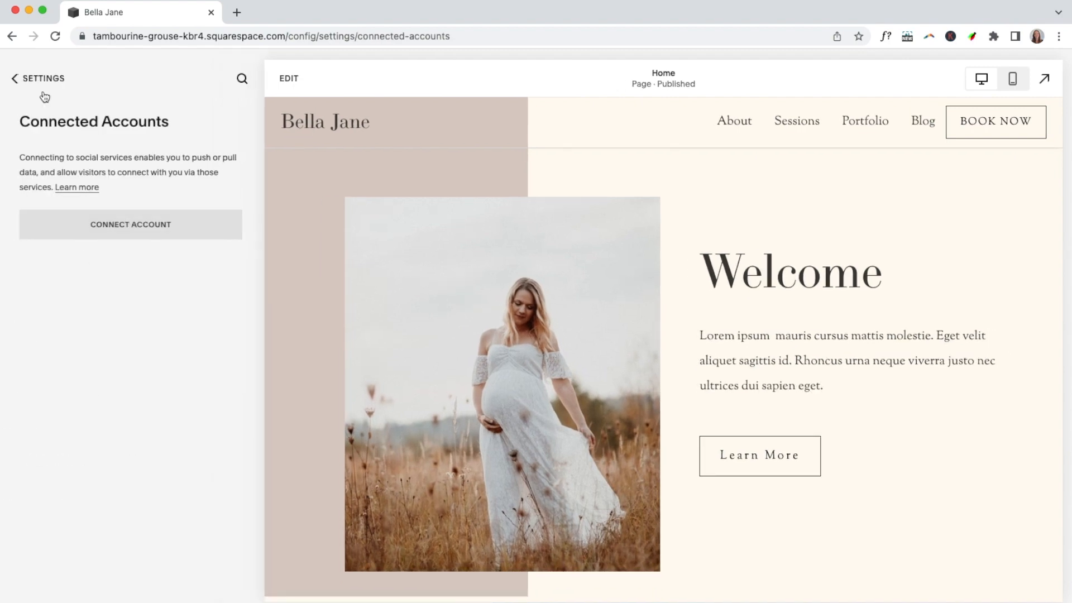
{"action": "left_click", "coordinate": [34, 79]}
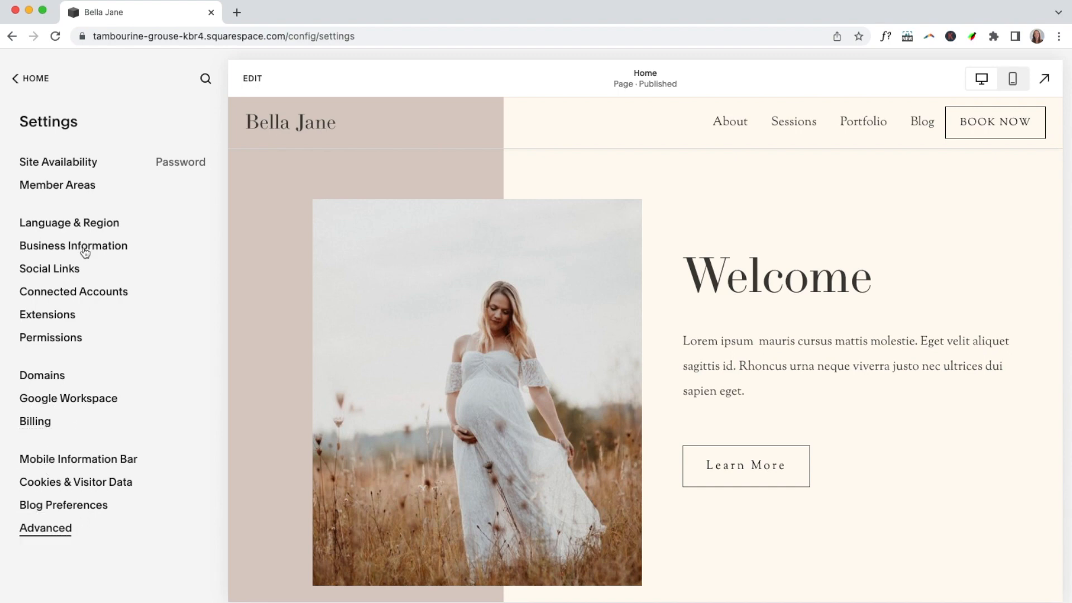
{"action": "left_click", "coordinate": [36, 78]}
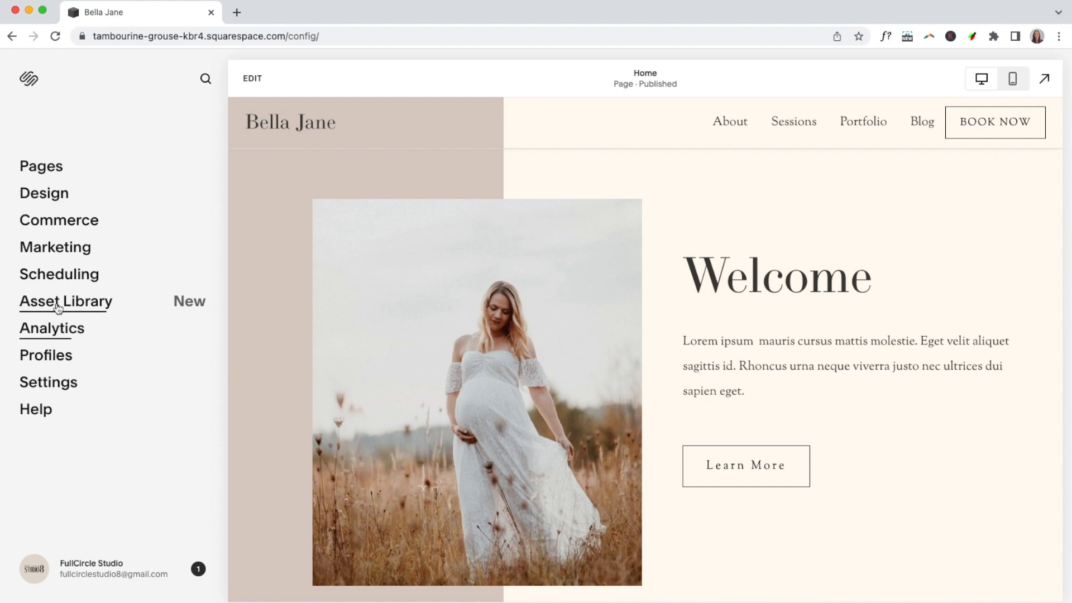
- Look through the Asset Library and its options for adding a folder or files, then return to the main site menu
{"action": "left_click", "coordinate": [58, 306]}
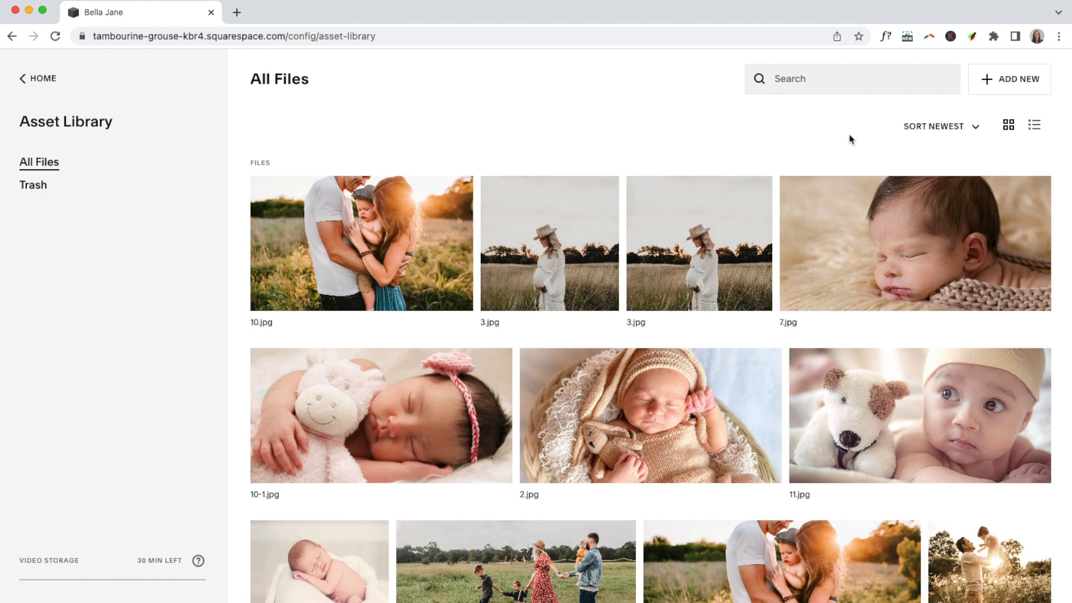
{"action": "left_click", "coordinate": [1006, 83]}
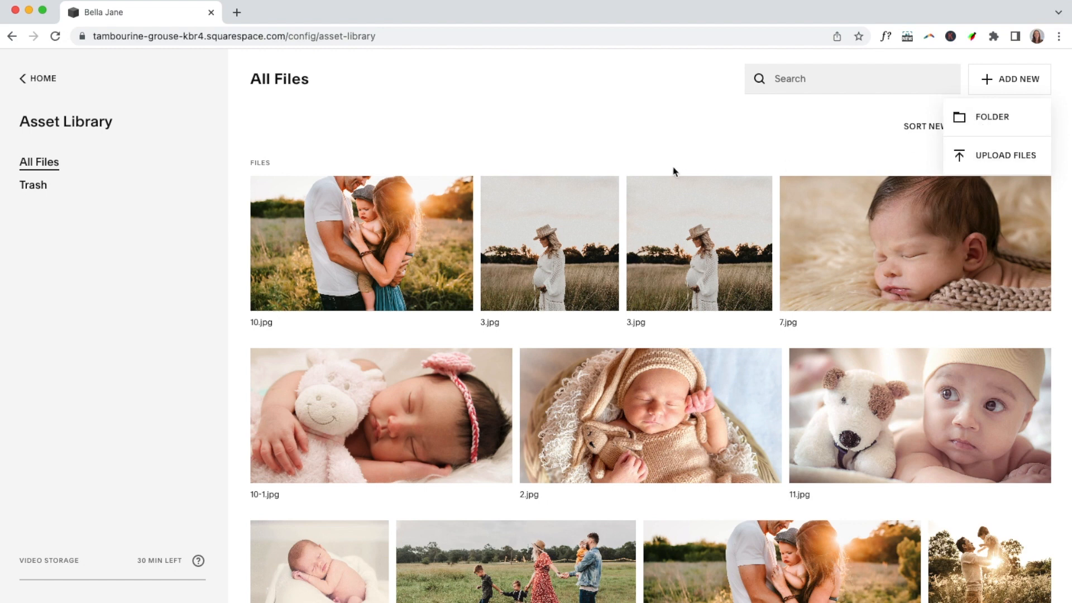
{"action": "left_click", "coordinate": [394, 120]}
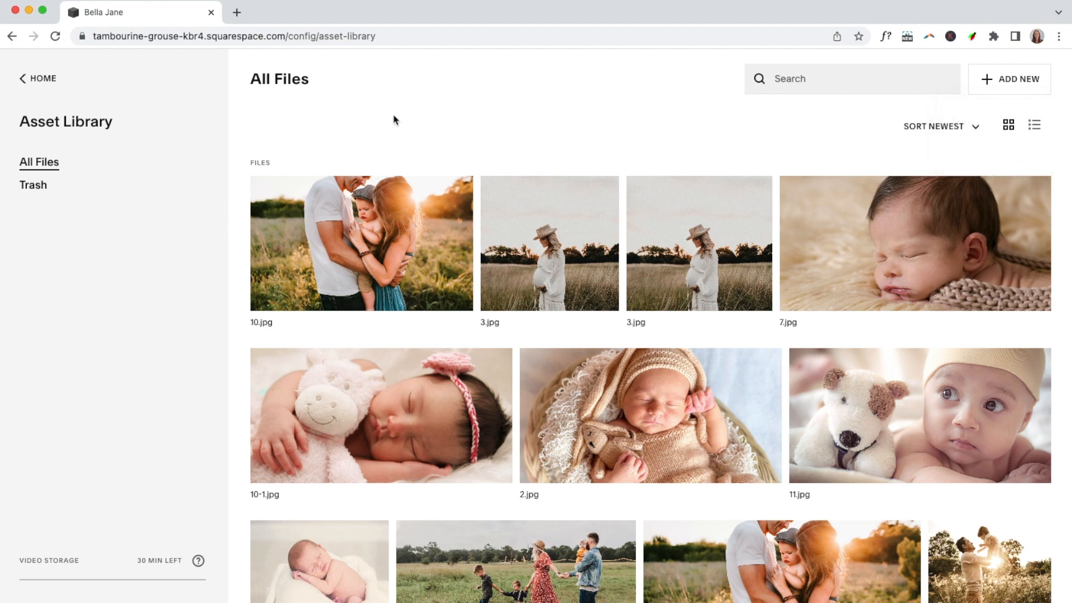
{"action": "left_click", "coordinate": [43, 79]}
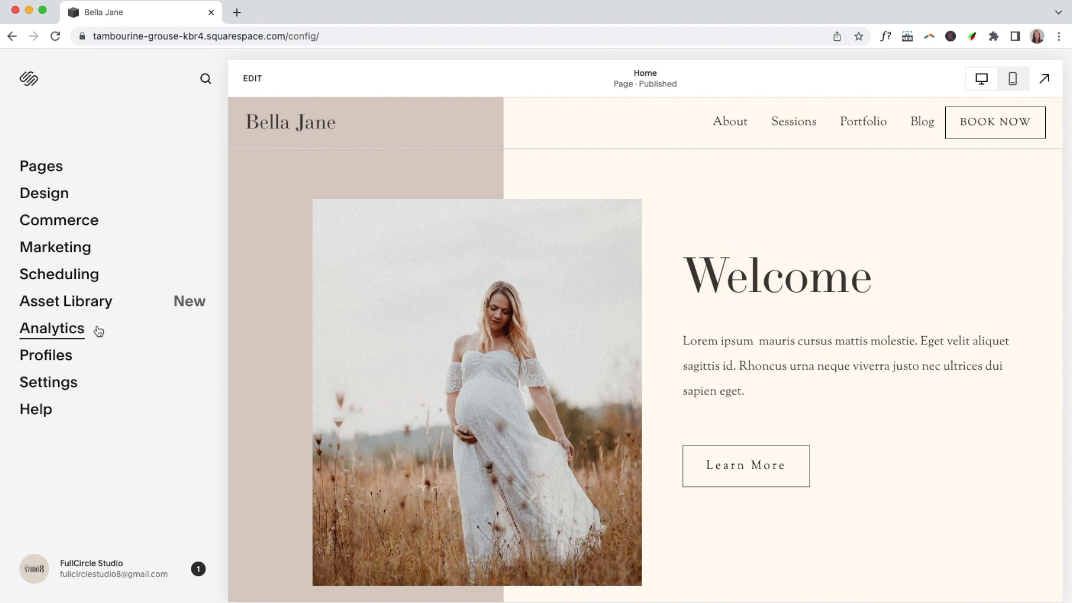
- Review the Marketing section's SEO Appearance settings and return to the main site menu
{"action": "left_click", "coordinate": [81, 252]}
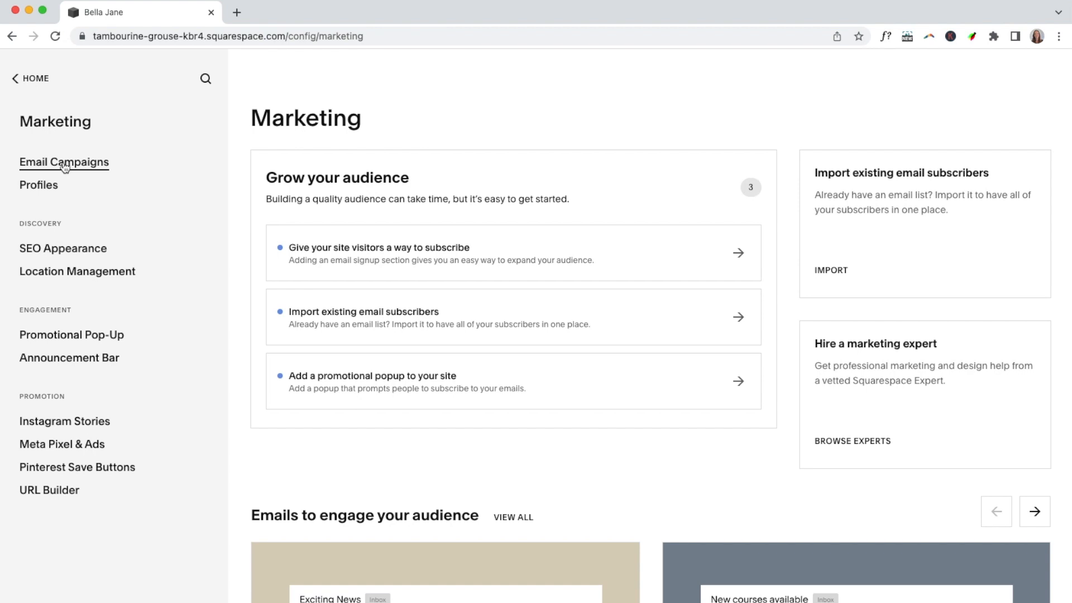
{"action": "left_click", "coordinate": [73, 255]}
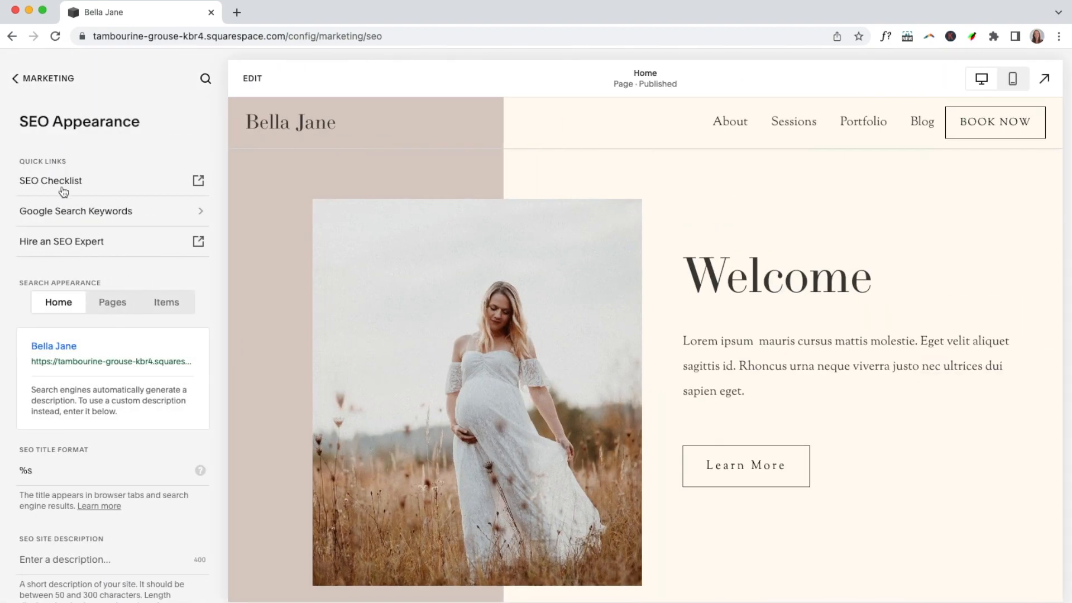
{"action": "scroll", "coordinate": [109, 401], "scroll_direction": "down", "scroll_amount": 1}
{"action": "scroll", "coordinate": [109, 401], "scroll_direction": "up", "scroll_amount": 1}
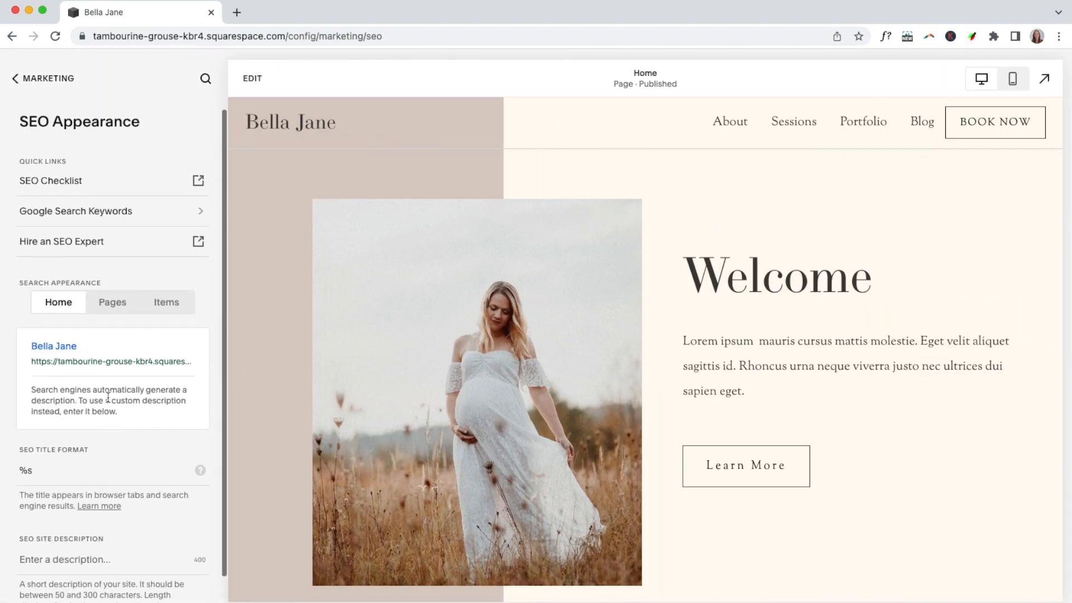
{"action": "left_click", "coordinate": [34, 78]}
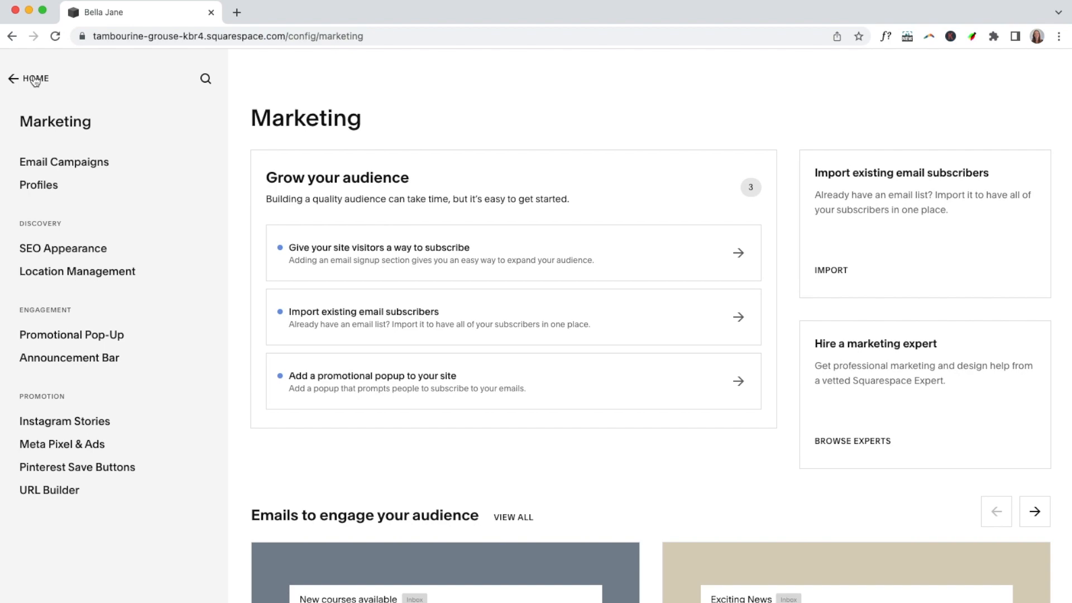
{"action": "left_click", "coordinate": [35, 79]}
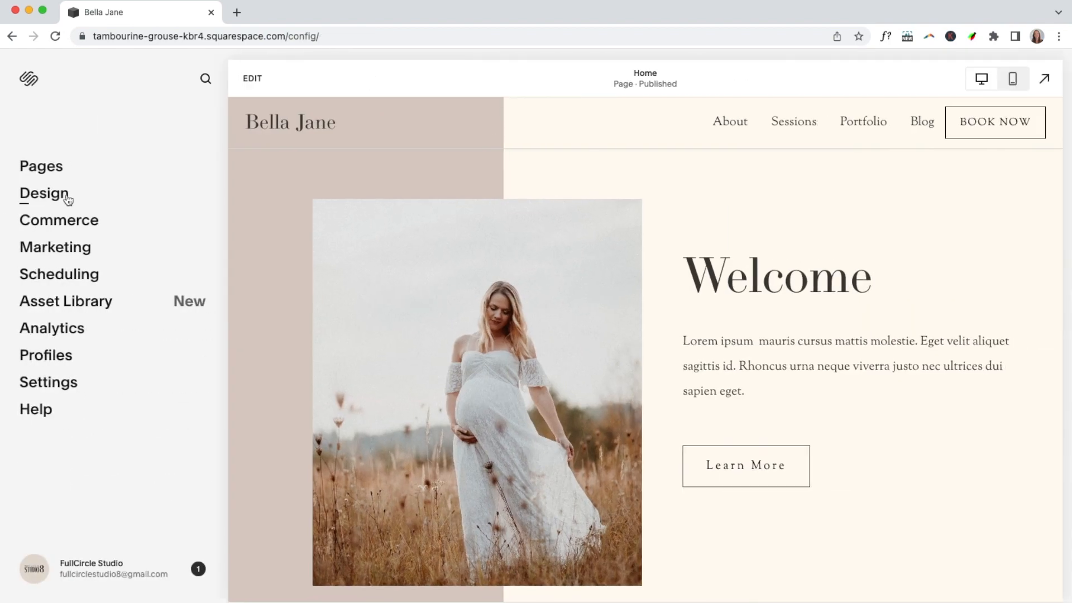
- View the Commerce overview, dismissing the store setup questionnaire, and return to the main site menu
{"action": "left_click", "coordinate": [64, 222]}
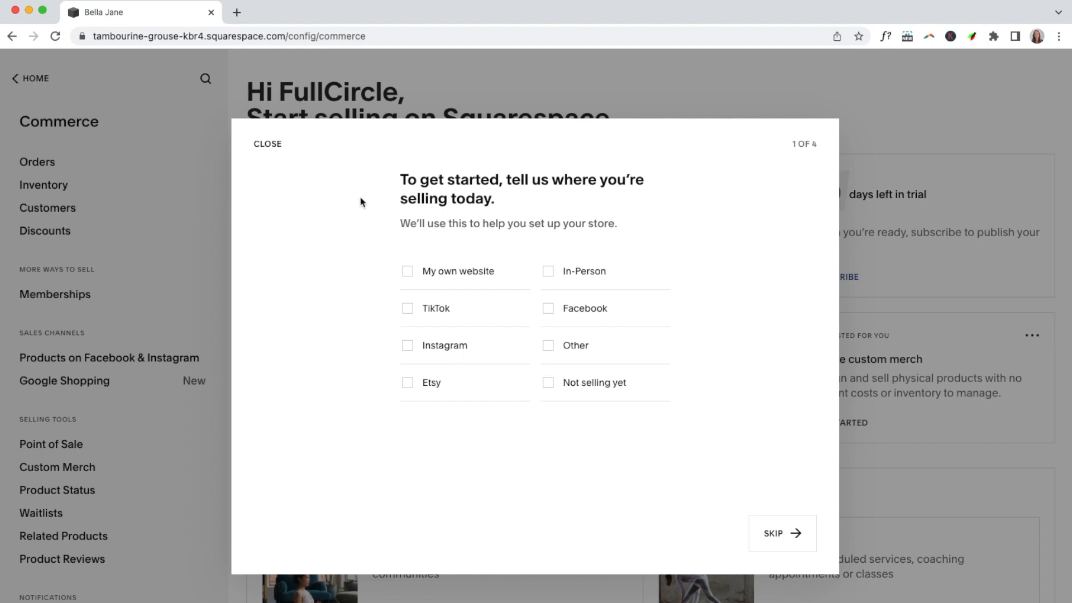
{"action": "left_click", "coordinate": [261, 147]}
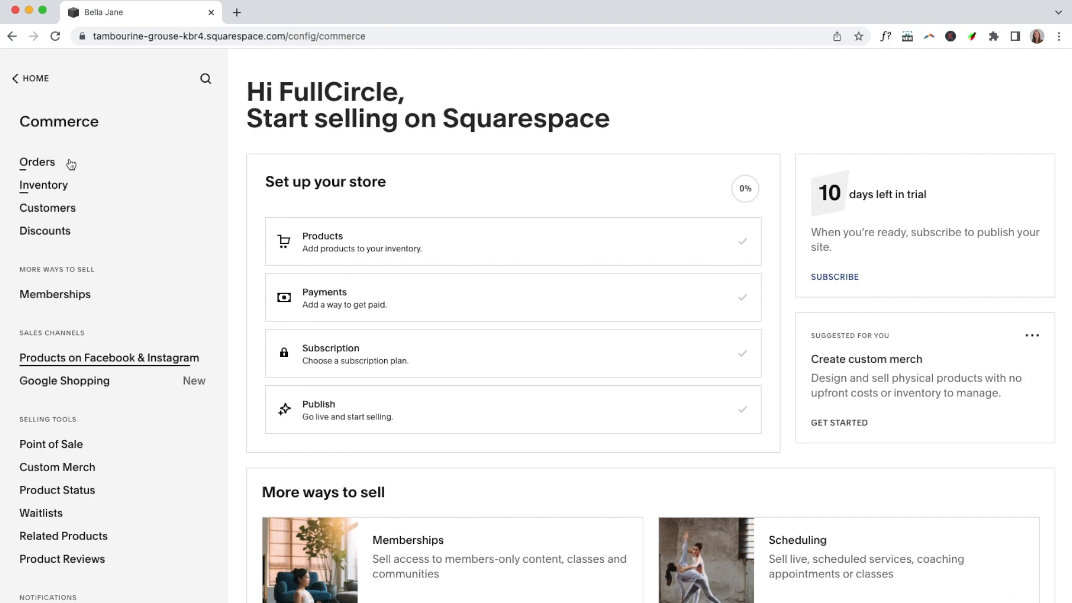
{"action": "left_click", "coordinate": [42, 81]}
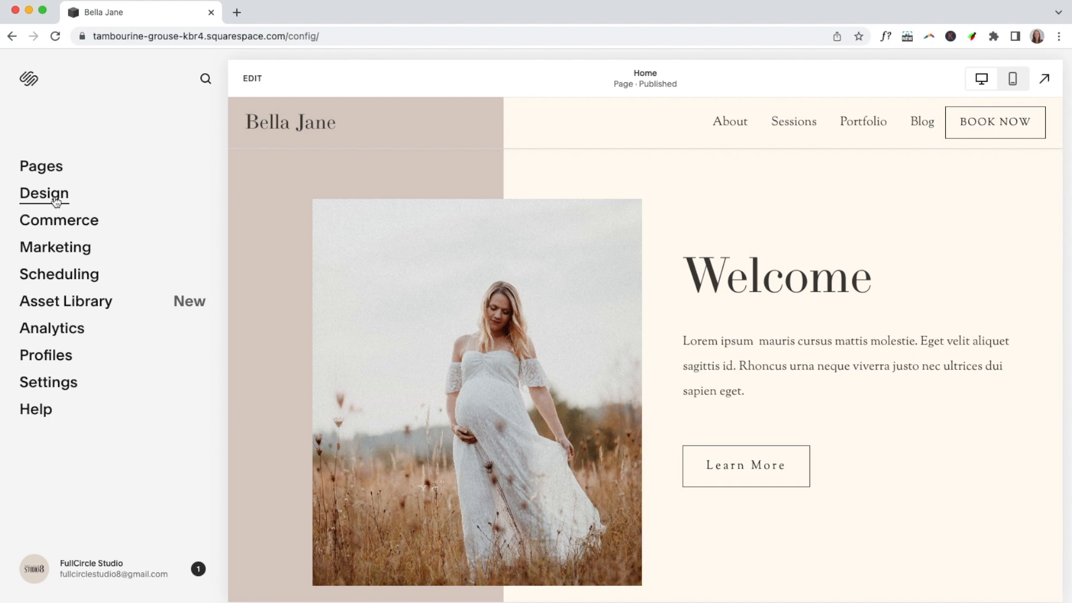
- Look at the Custom CSS area and the Browser Icon settings in the Design section
{"action": "left_click", "coordinate": [56, 202]}
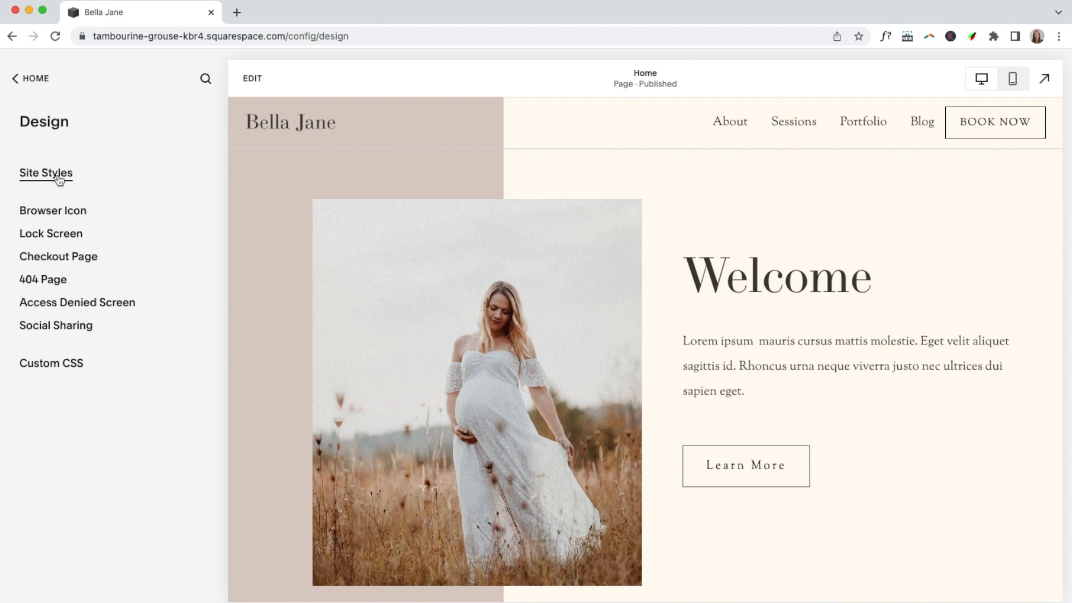
{"action": "left_click", "coordinate": [77, 364]}
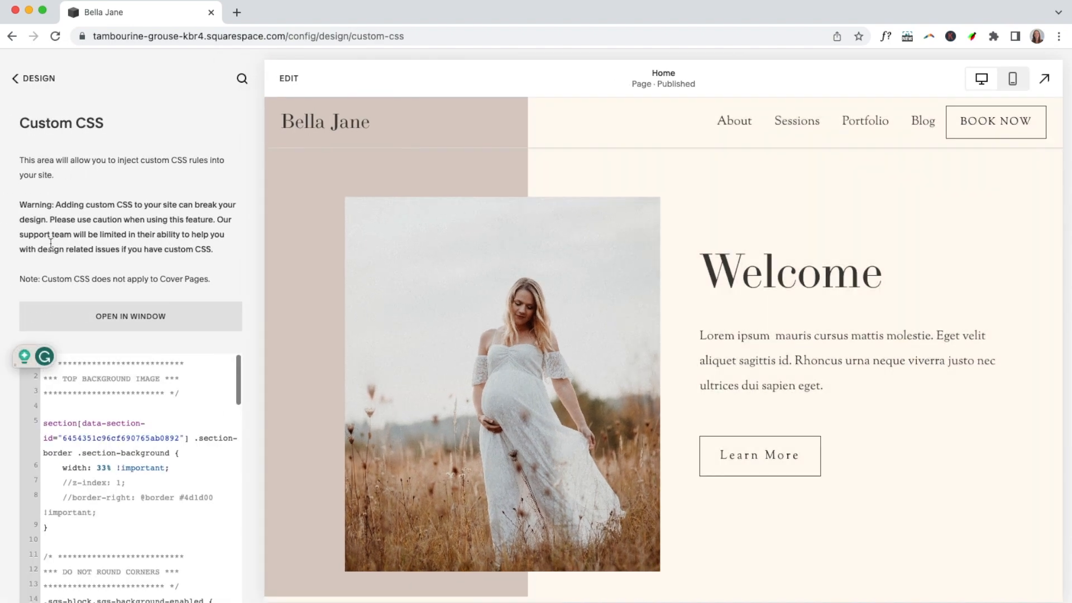
{"action": "left_click", "coordinate": [32, 81]}
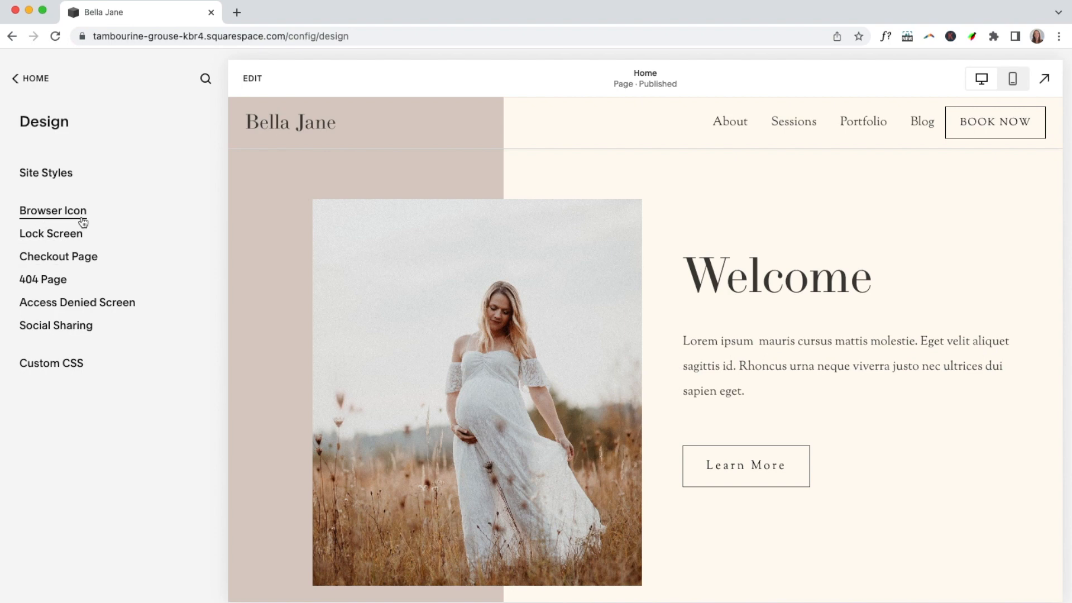
{"action": "left_click", "coordinate": [49, 217]}
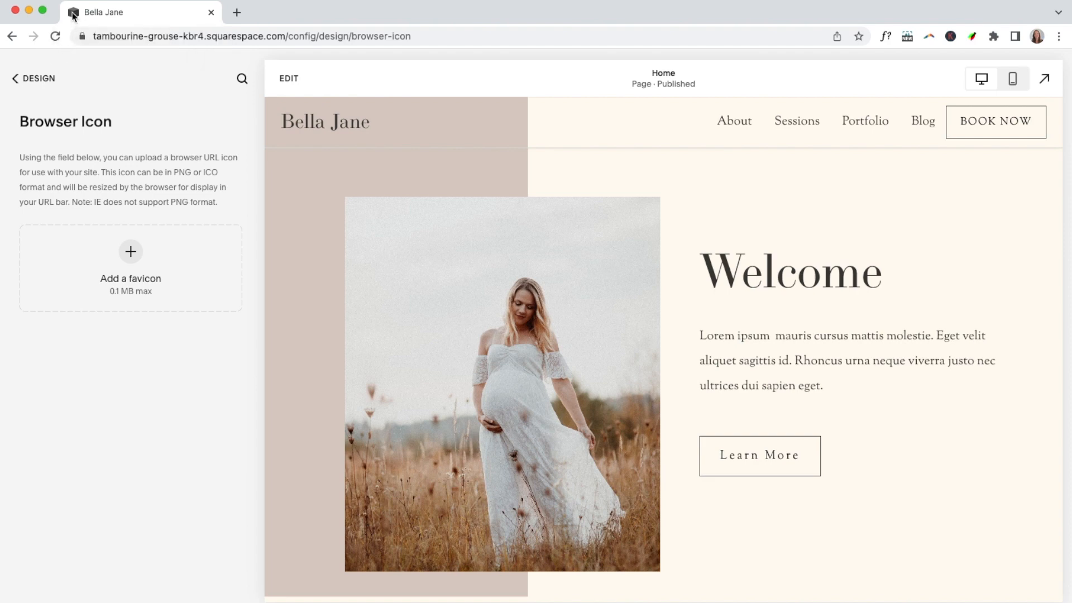
{"action": "left_click", "coordinate": [30, 79]}
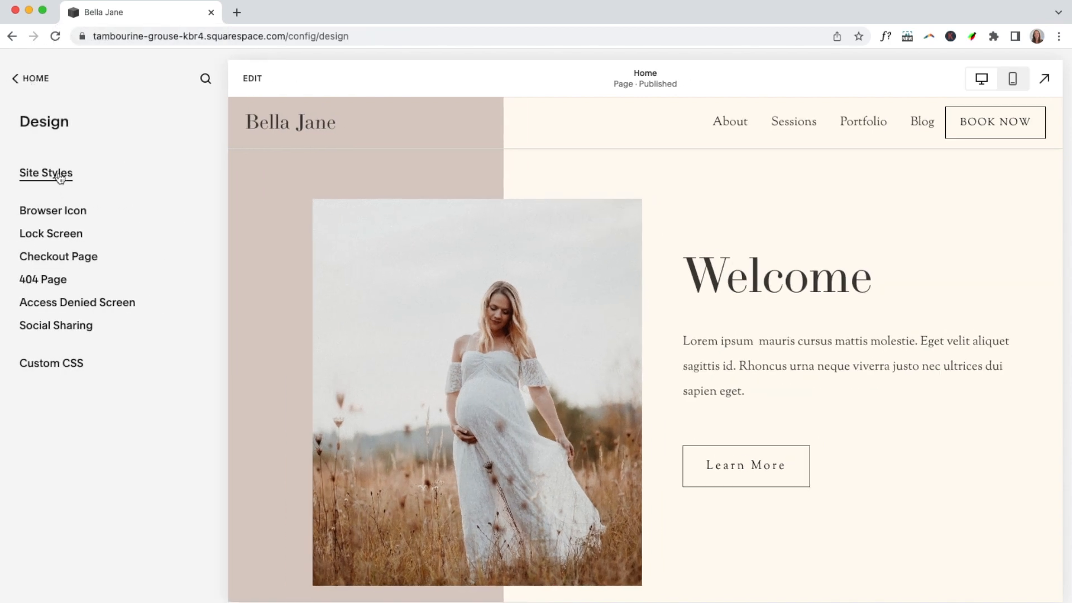
- Open Site Styles, view the font pack and global text styles, and return to the Site Styles overview
{"action": "left_click", "coordinate": [60, 175]}
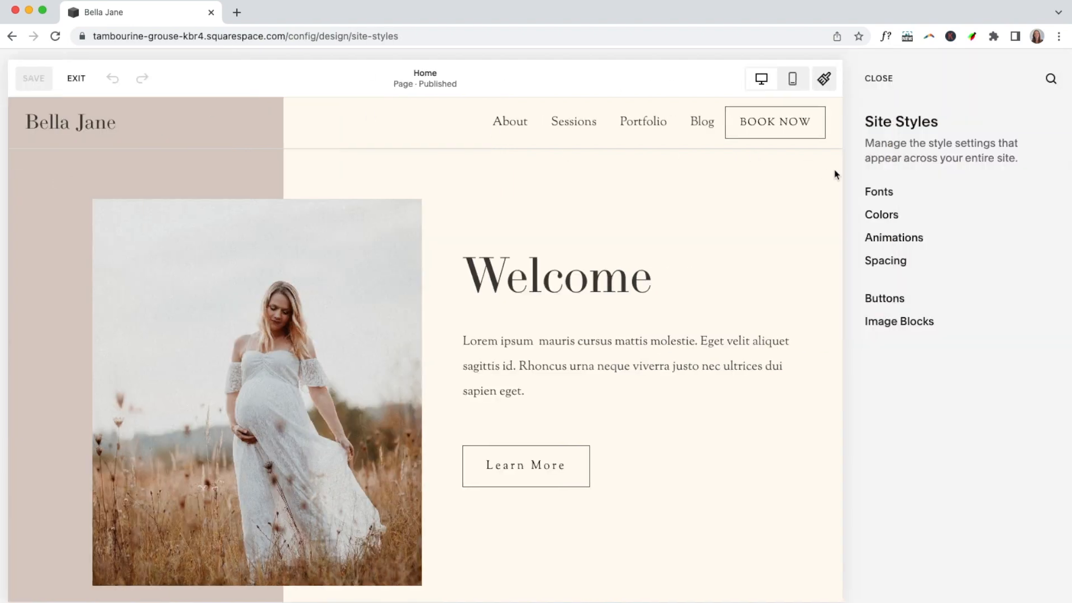
{"action": "left_click", "coordinate": [873, 190]}
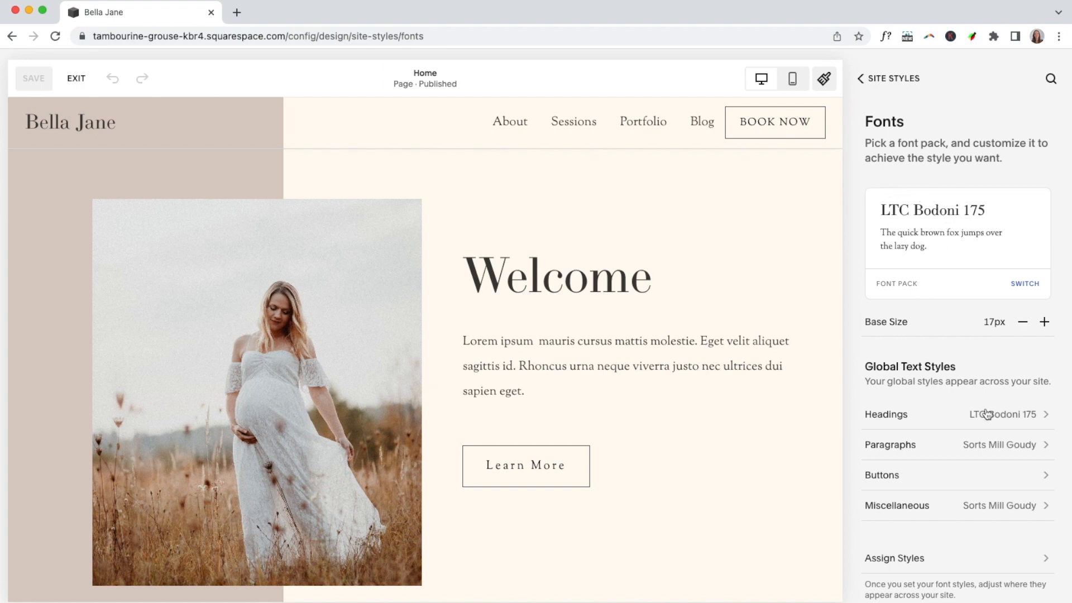
{"action": "left_click", "coordinate": [880, 82]}
- Review the site's color palette in the Palette Editor and its color themes, and return to the Site Styles overview
{"action": "left_click", "coordinate": [889, 216]}
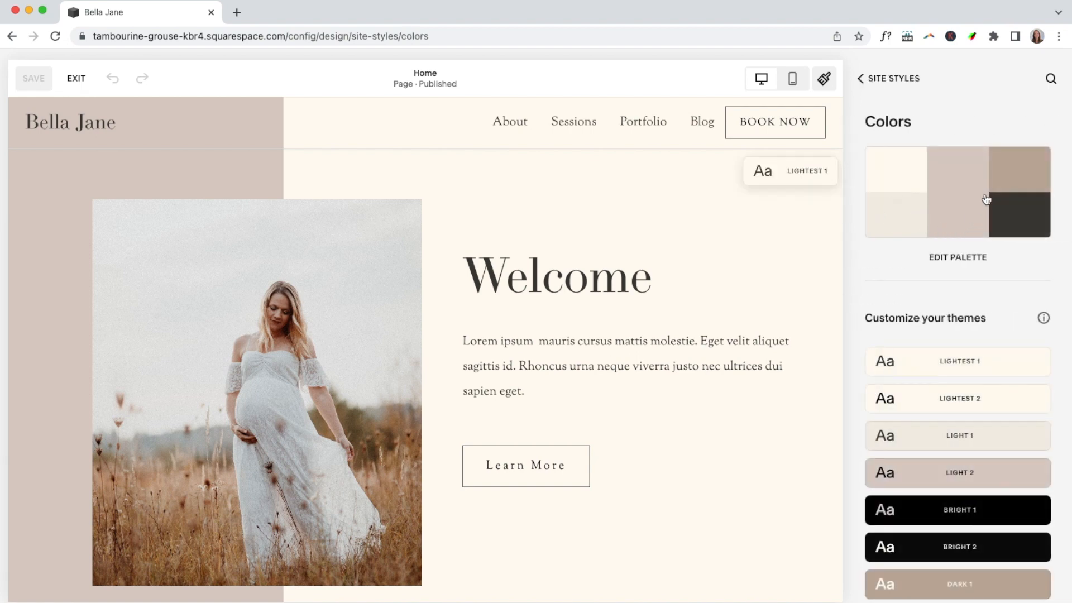
{"action": "left_click", "coordinate": [958, 258]}
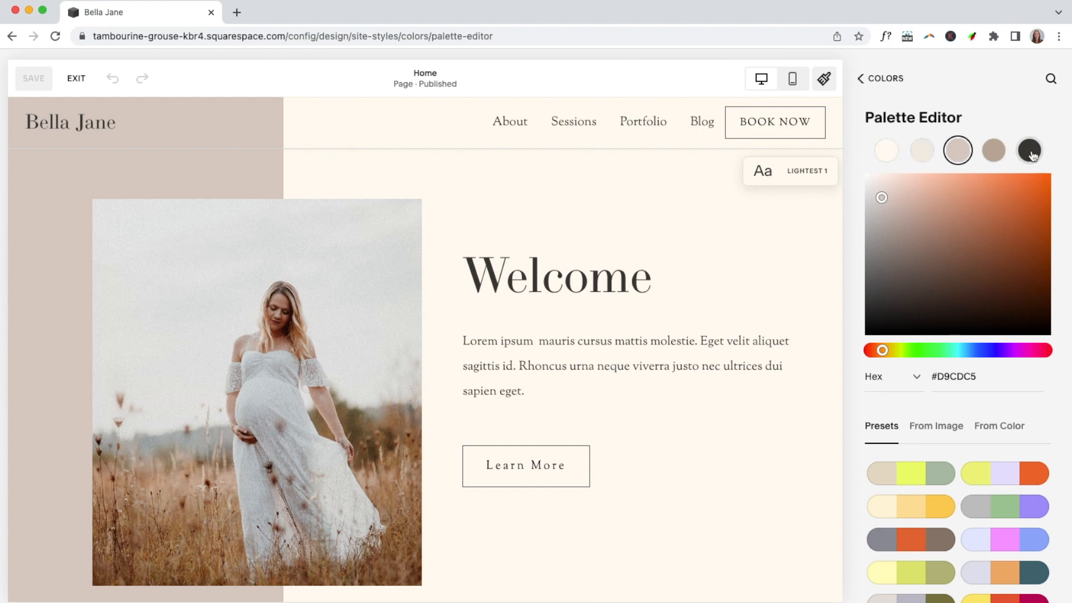
{"action": "left_click", "coordinate": [890, 79]}
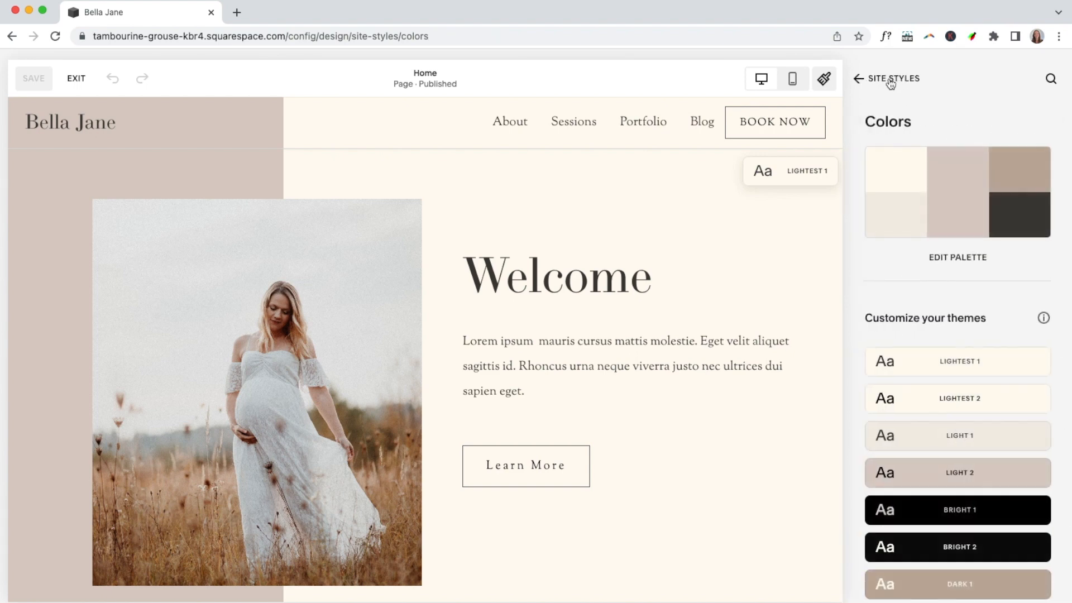
{"action": "scroll", "coordinate": [988, 366], "scroll_direction": "down", "scroll_amount": 3}
{"action": "scroll", "coordinate": [988, 366], "scroll_direction": "down", "scroll_amount": 2}
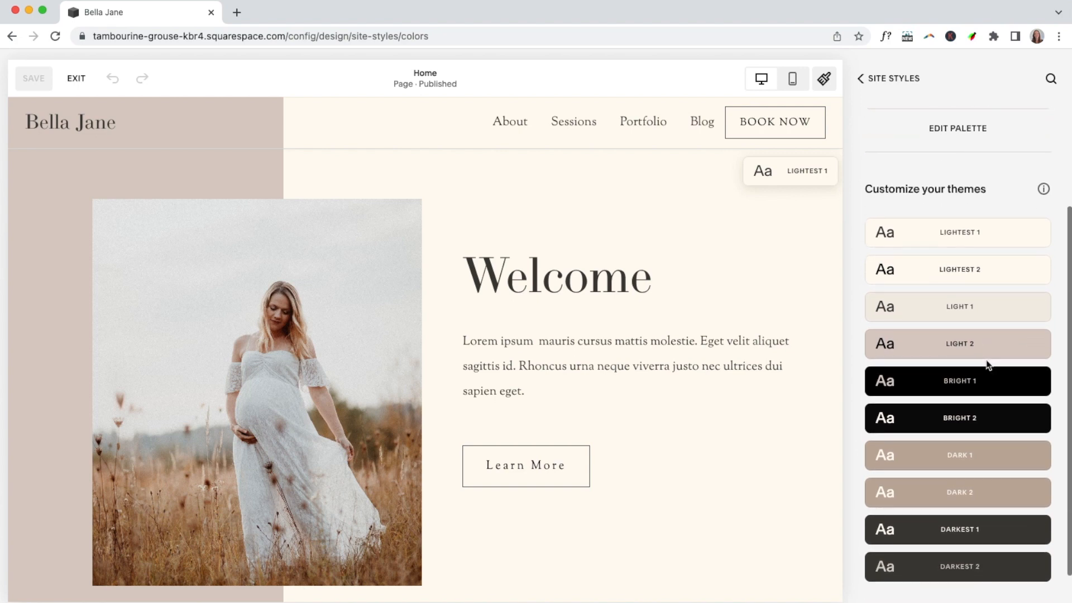
{"action": "mouse_move", "coordinate": [976, 225]}
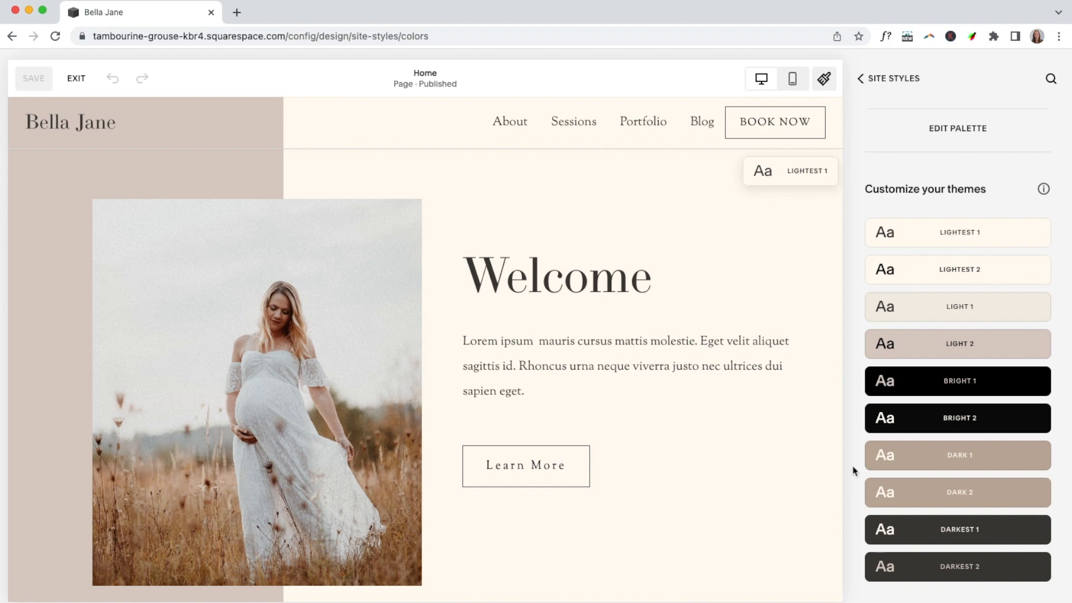
{"action": "scroll", "coordinate": [686, 433], "scroll_direction": "down", "scroll_amount": 5}
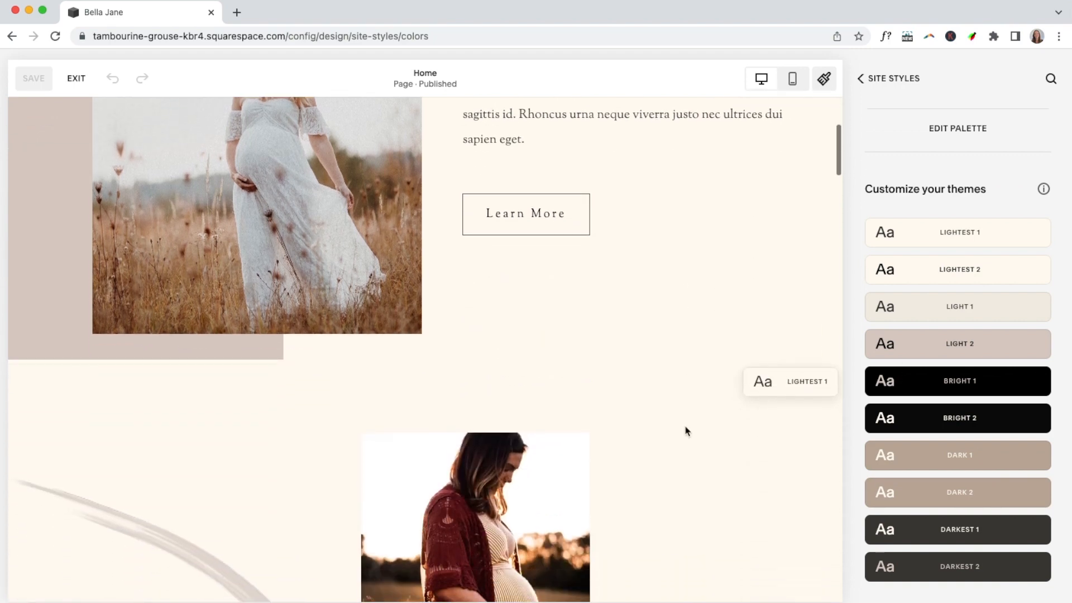
{"action": "scroll", "coordinate": [686, 432], "scroll_direction": "up", "scroll_amount": 5}
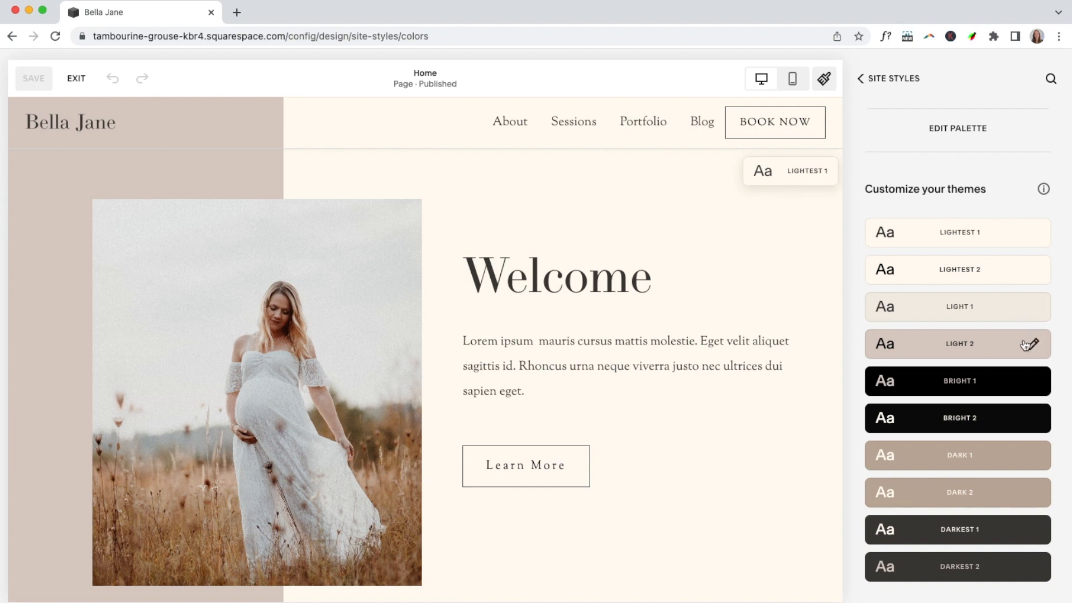
{"action": "left_click", "coordinate": [860, 78]}
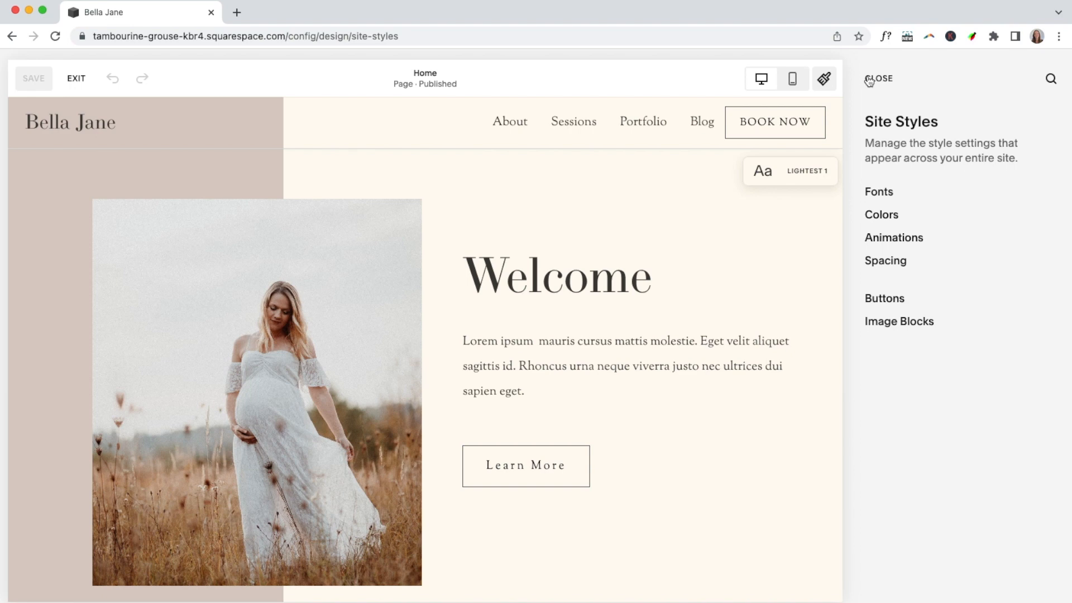
- Set the site animation style to Fade, preview it along the home page, and return to the Site Styles overview
{"action": "left_click", "coordinate": [896, 239]}
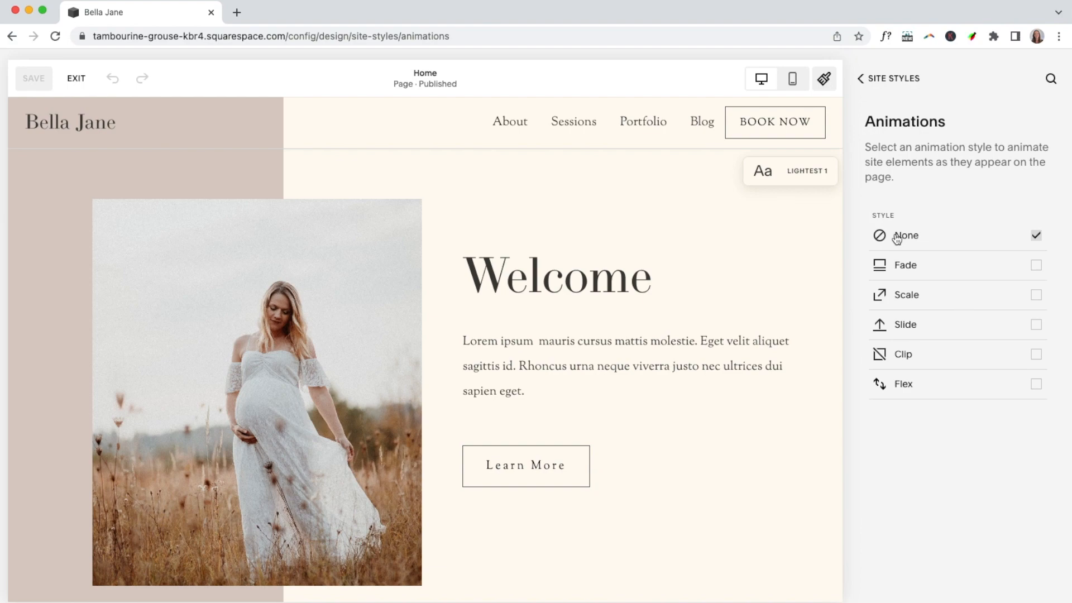
{"action": "left_click", "coordinate": [1039, 265]}
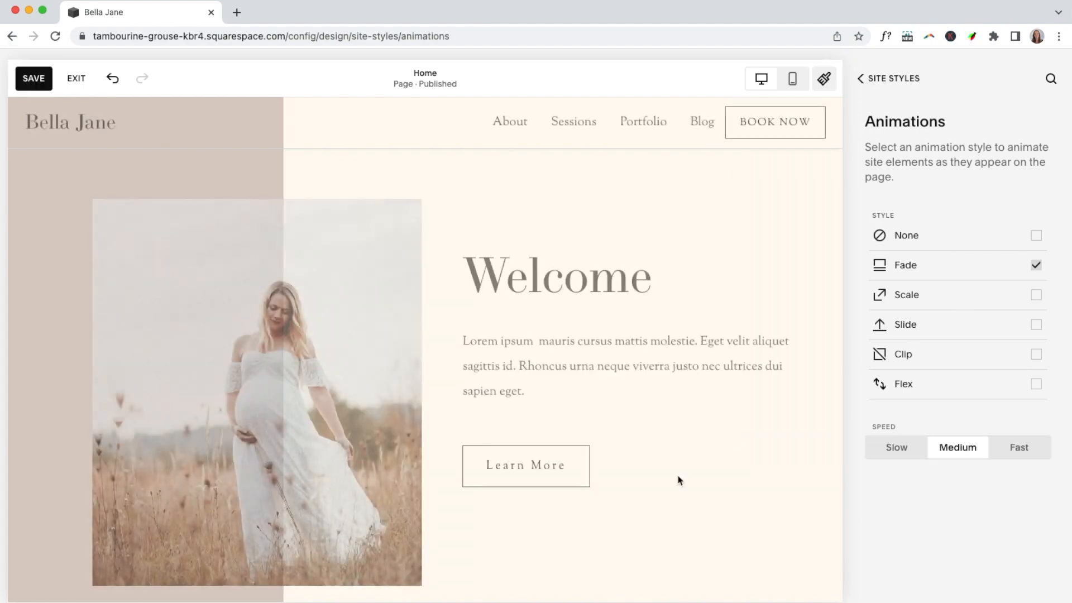
{"action": "scroll", "coordinate": [679, 479], "scroll_direction": "down", "scroll_amount": 15}
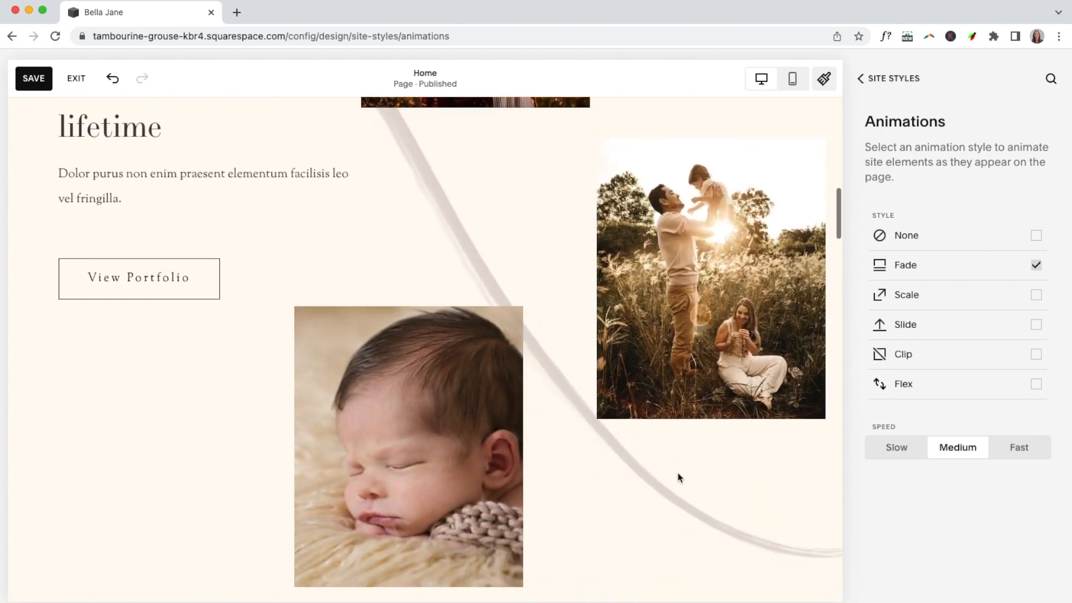
{"action": "scroll", "coordinate": [680, 475], "scroll_direction": "down", "scroll_amount": 3}
{"action": "scroll", "coordinate": [679, 475], "scroll_direction": "up", "scroll_amount": 6}
{"action": "scroll", "coordinate": [679, 475], "scroll_direction": "down", "scroll_amount": 6}
{"action": "scroll", "coordinate": [679, 476], "scroll_direction": "down", "scroll_amount": 10}
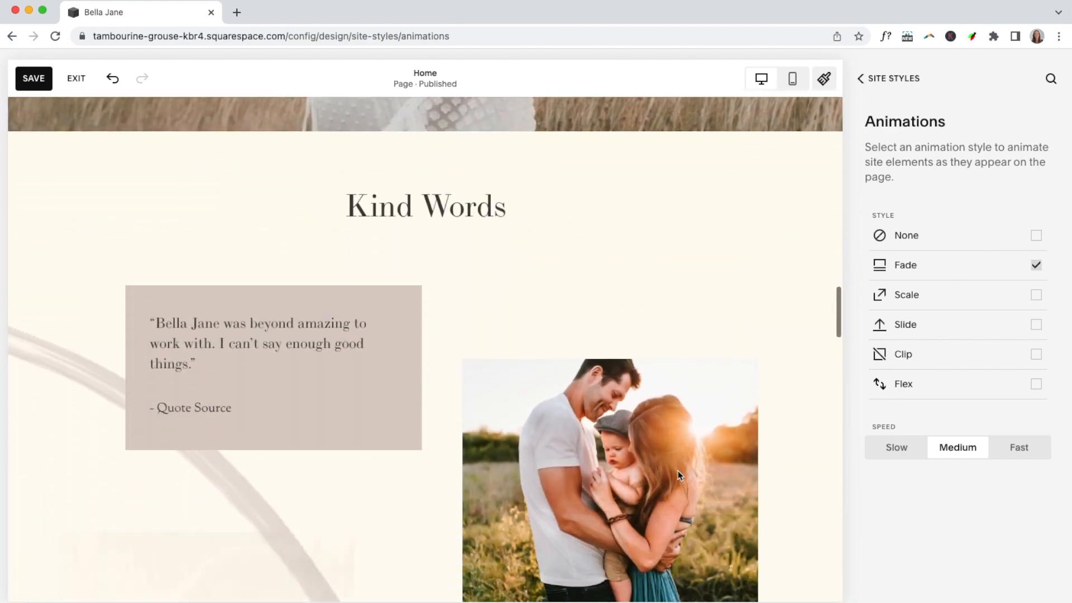
{"action": "scroll", "coordinate": [679, 476], "scroll_direction": "up", "scroll_amount": 12}
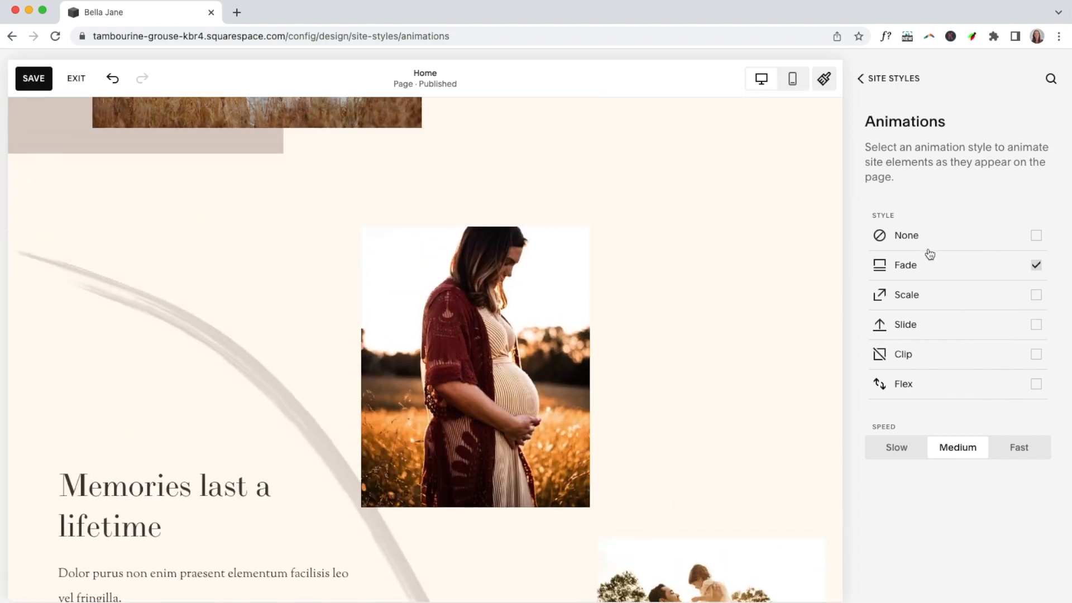
{"action": "left_click", "coordinate": [871, 83]}
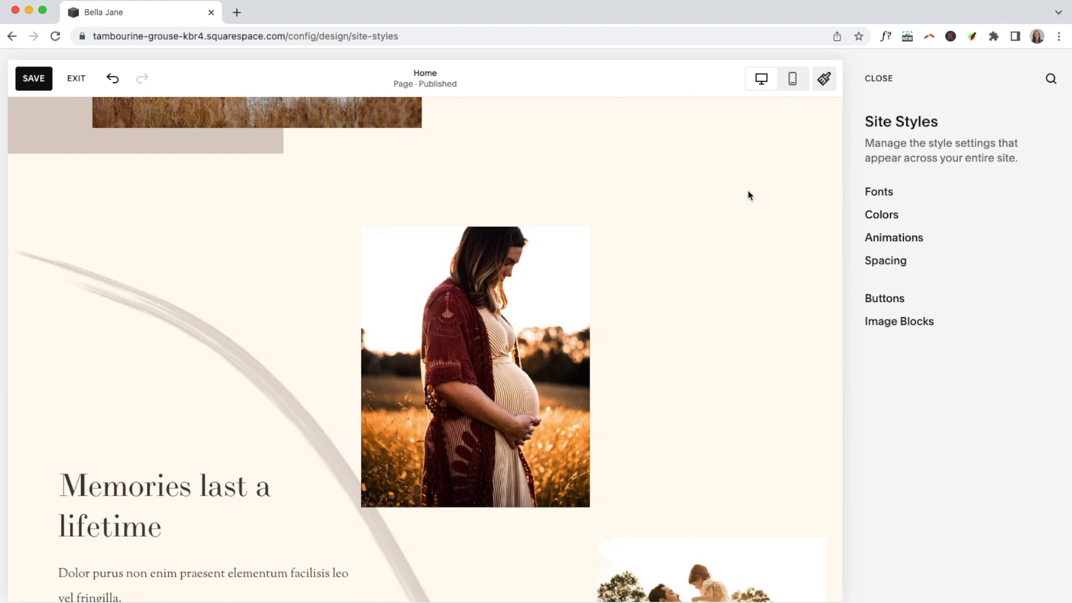
{"action": "scroll", "coordinate": [749, 195], "scroll_direction": "up", "scroll_amount": 8}
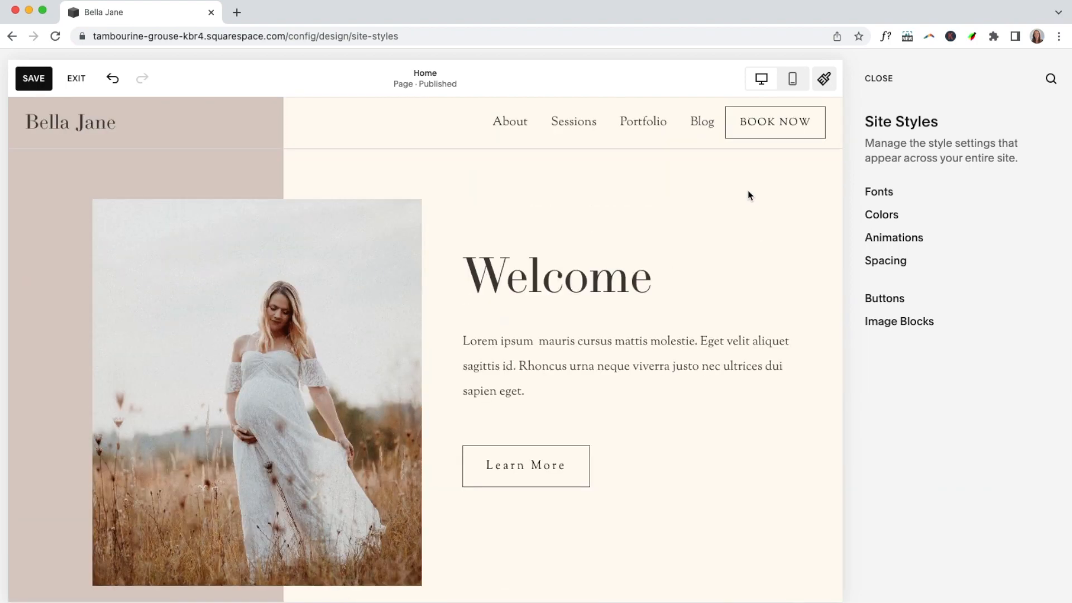
- Try out the outline thickness of the primary buttons and close Site Styles to reach the home page editor
{"action": "left_click", "coordinate": [882, 298]}
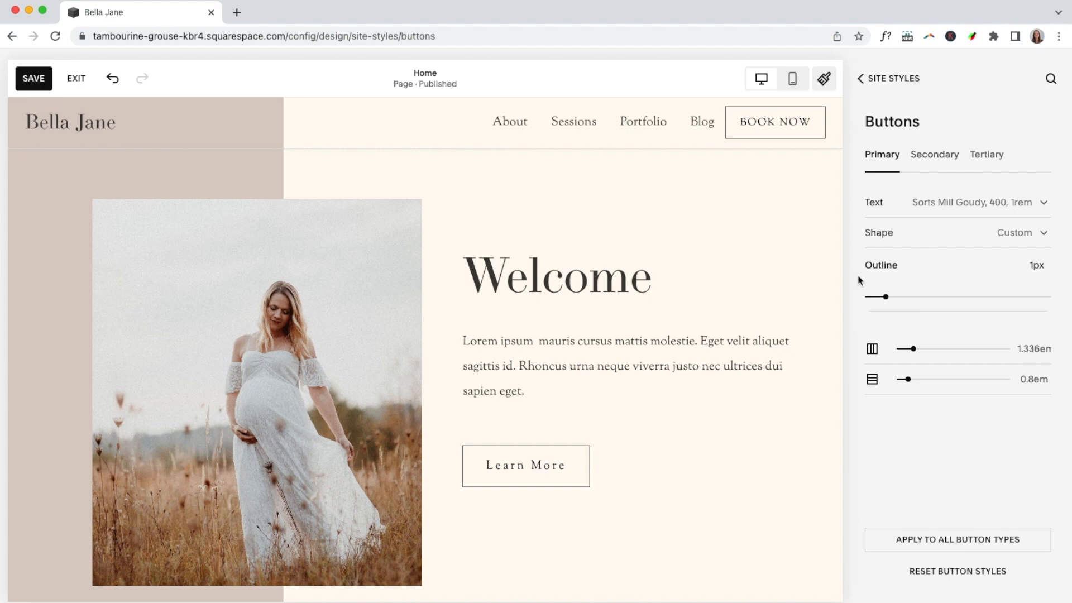
{"action": "left_click", "coordinate": [902, 299]}
{"action": "left_click_drag", "start_coordinate": [899, 296], "coordinate": [891, 300]}
{"action": "left_click", "coordinate": [884, 79]}
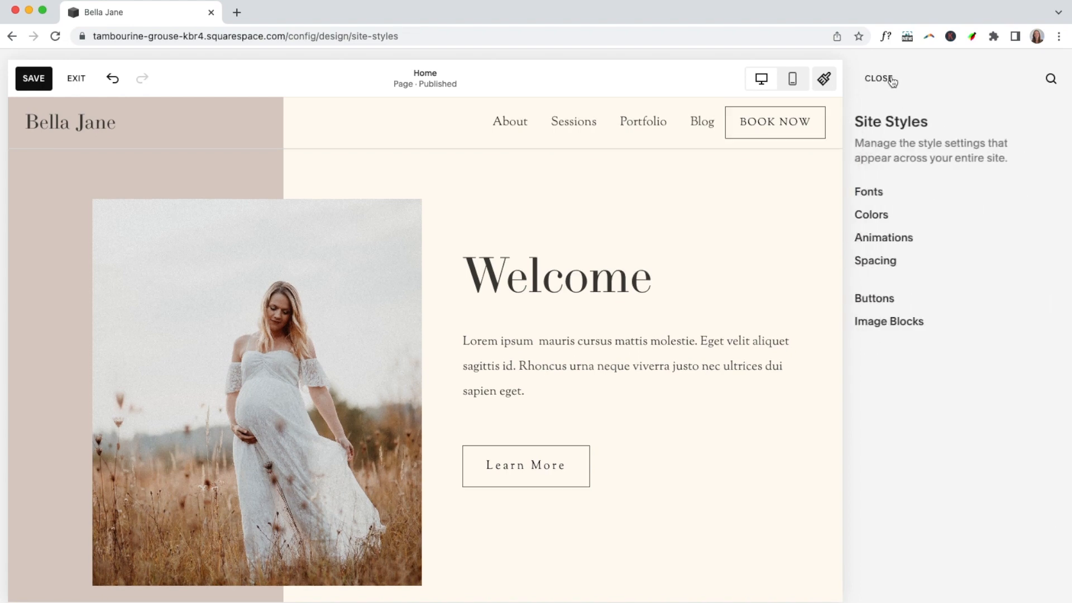
{"action": "left_click", "coordinate": [881, 79]}
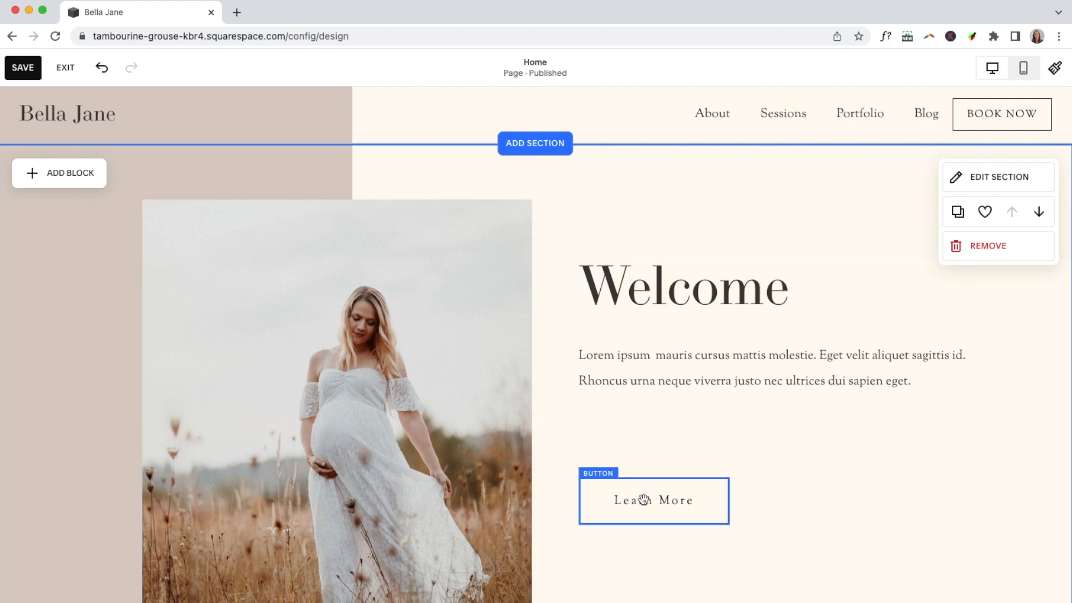
- Open the Welcome text block on the home page for editing with its text formatting options
{"action": "left_click", "coordinate": [650, 322]}
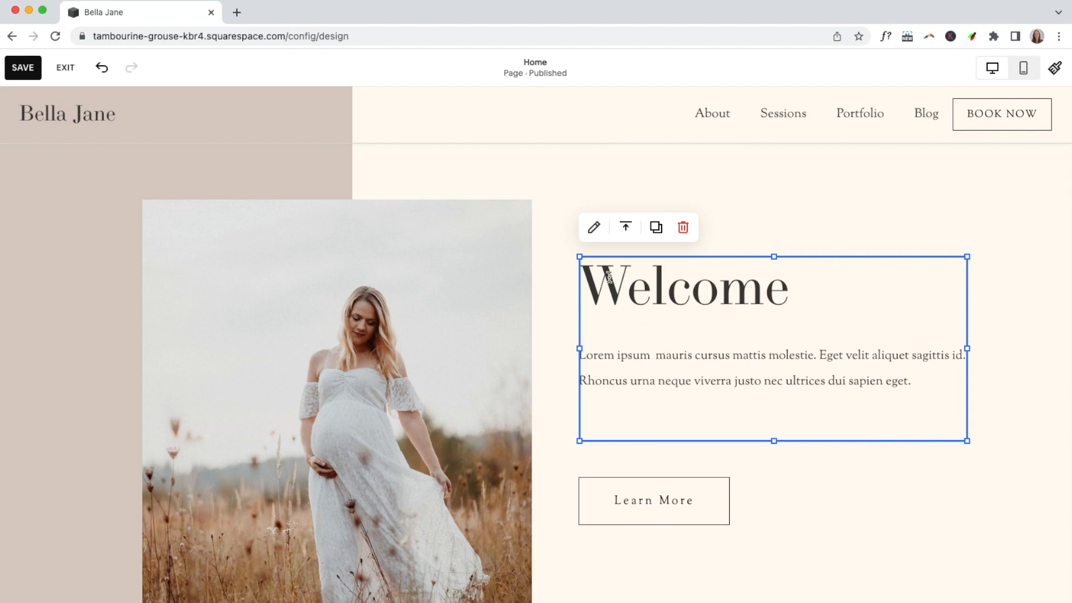
{"action": "left_click", "coordinate": [593, 232]}
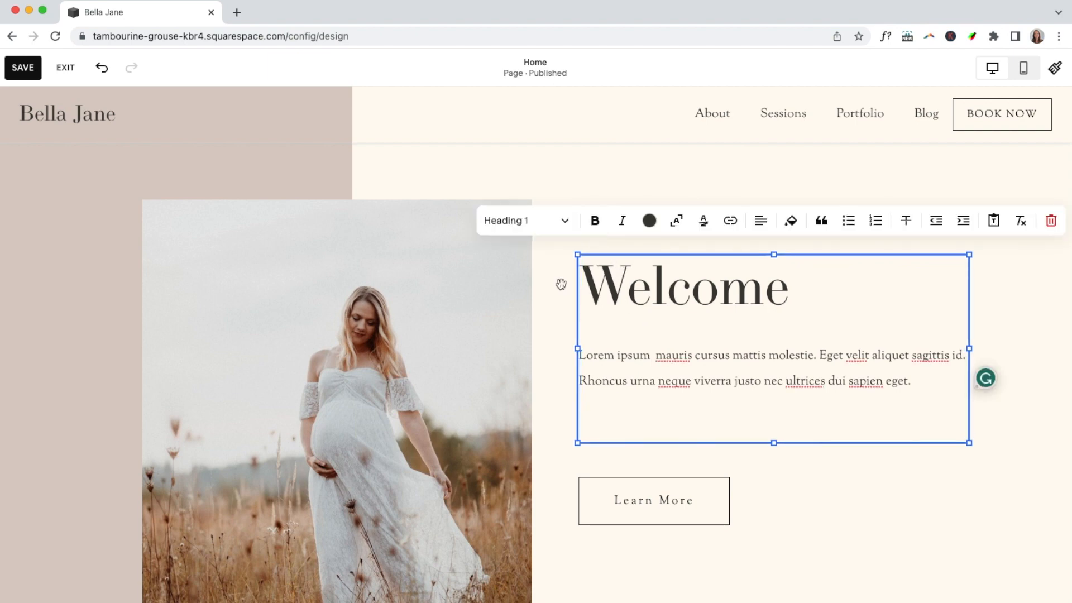
- Preview the Fit and Fill display of the image beside the Welcome text and crop it to the 1:1 diamond shape
{"action": "left_click", "coordinate": [498, 298]}
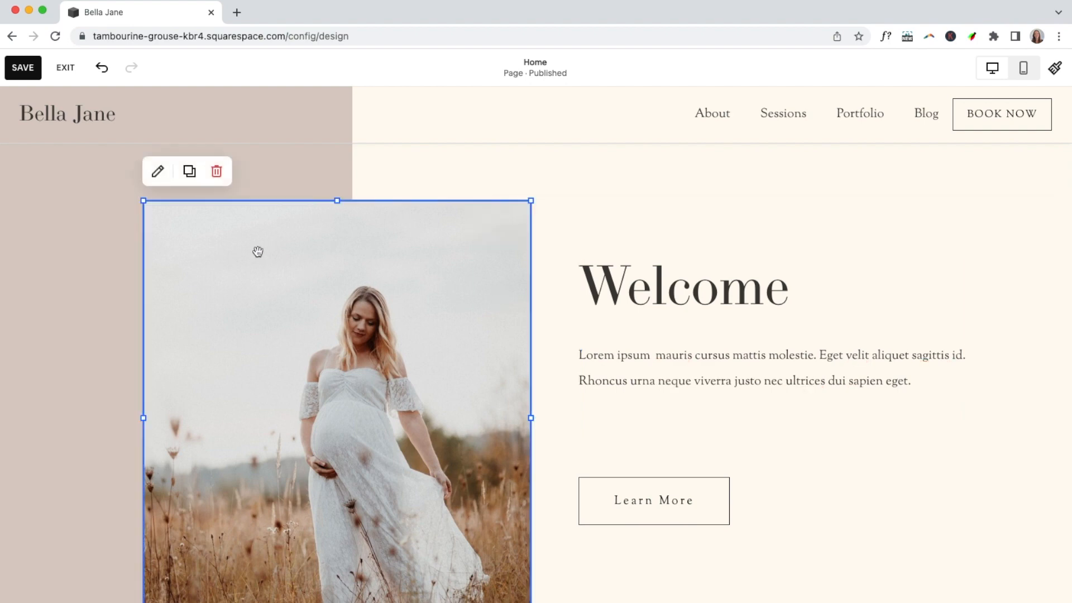
{"action": "left_click", "coordinate": [158, 171]}
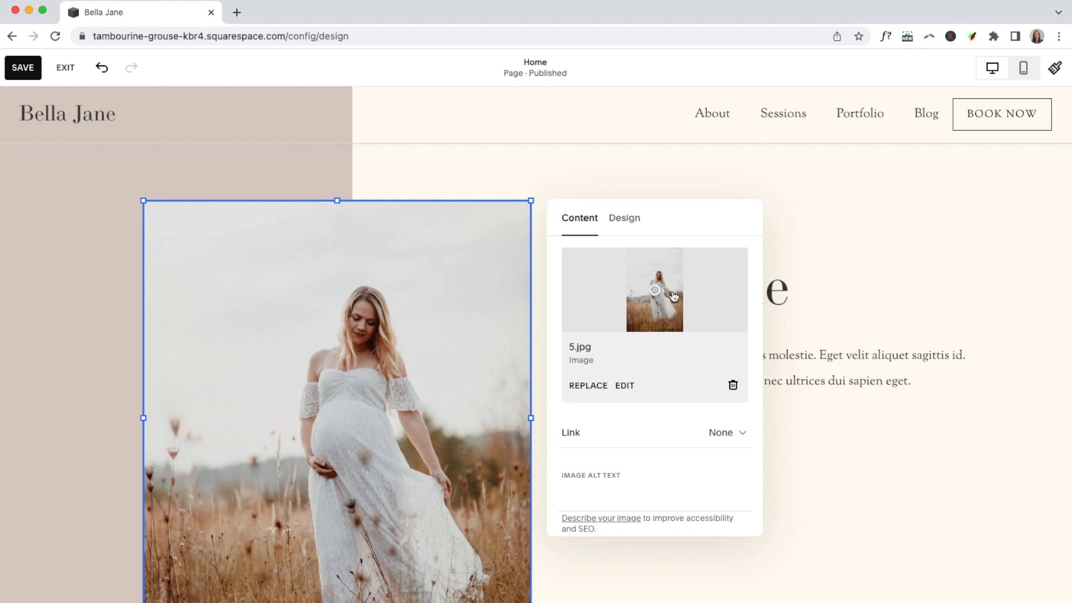
{"action": "left_click", "coordinate": [623, 220]}
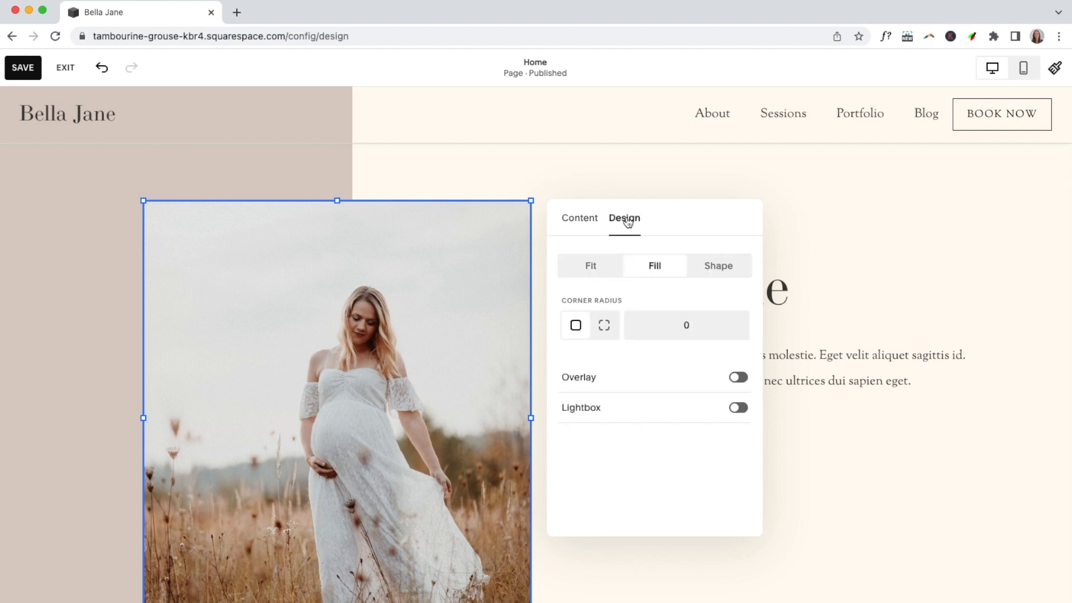
{"action": "left_click", "coordinate": [592, 268]}
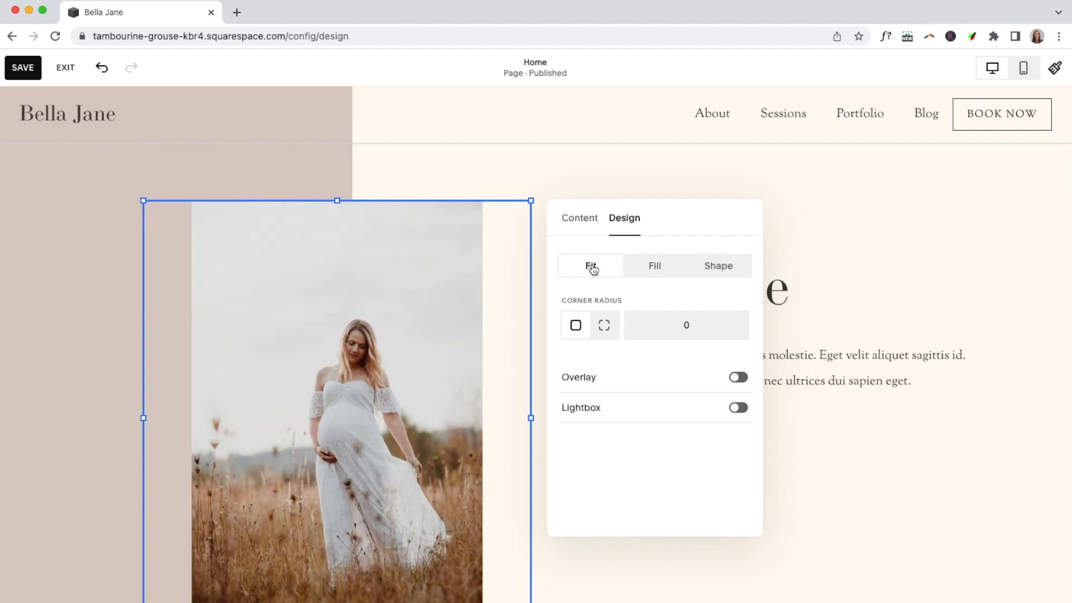
{"action": "left_click", "coordinate": [658, 270]}
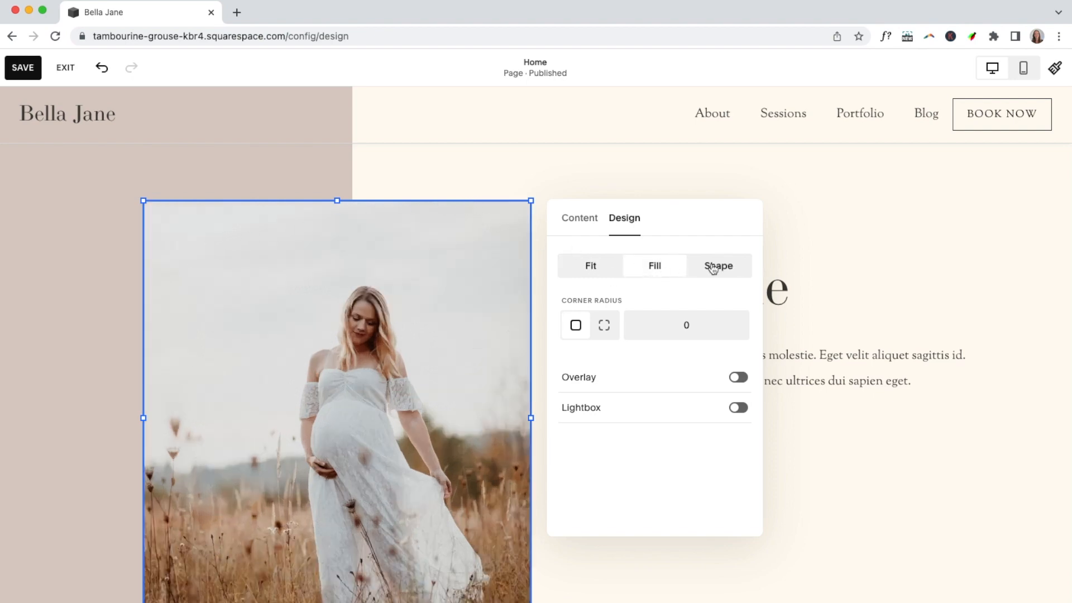
{"action": "left_click", "coordinate": [716, 267]}
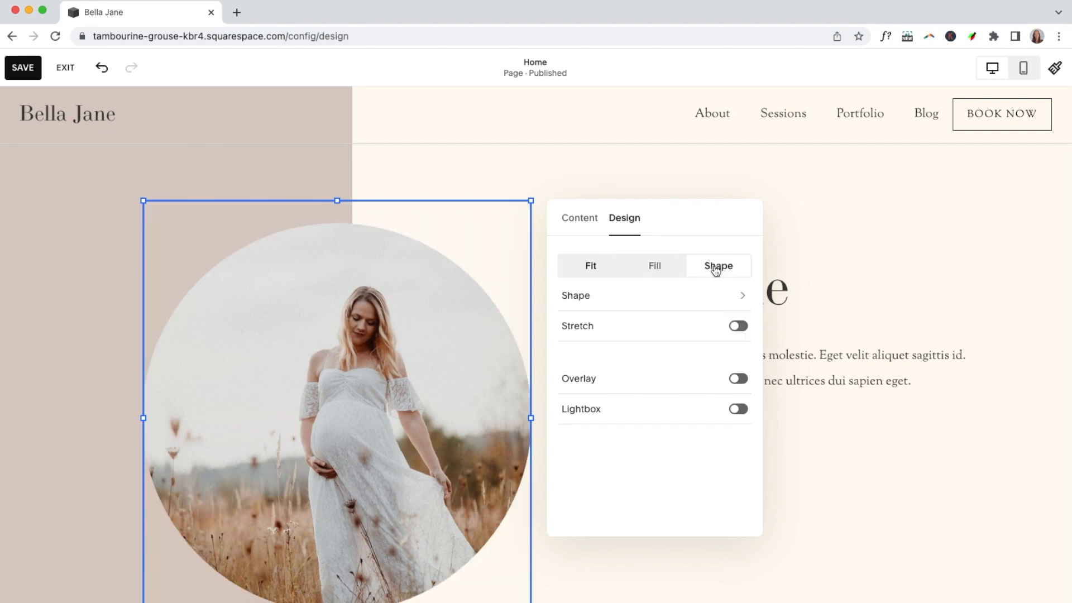
{"action": "left_click", "coordinate": [741, 297]}
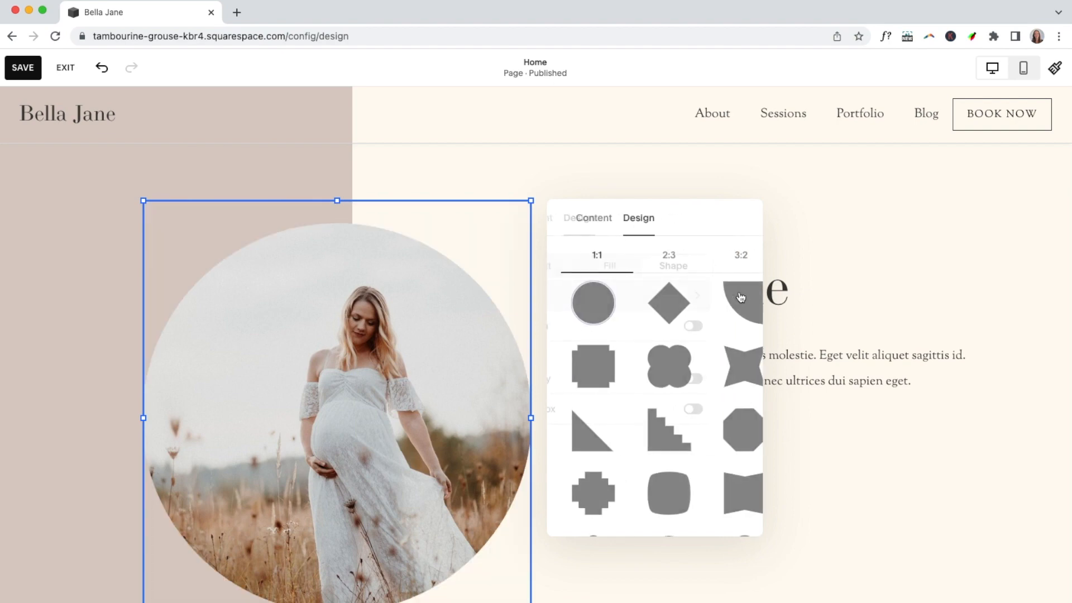
{"action": "left_click", "coordinate": [661, 305]}
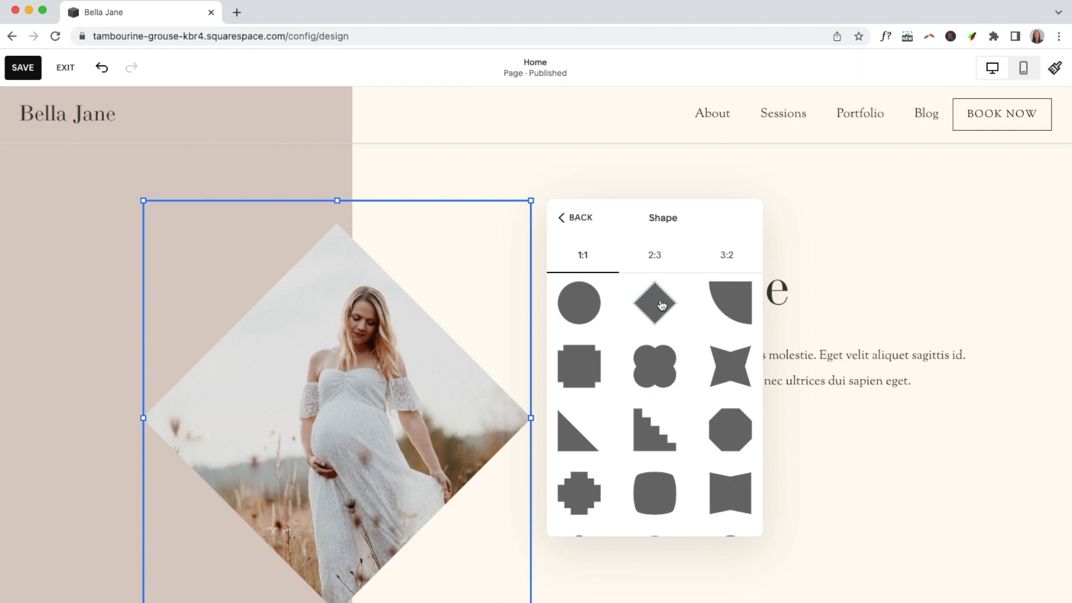
- Try the four-lobed 1:1 shape on the Welcome image, restore its Fill display, and close the image settings
{"action": "left_click", "coordinate": [661, 370]}
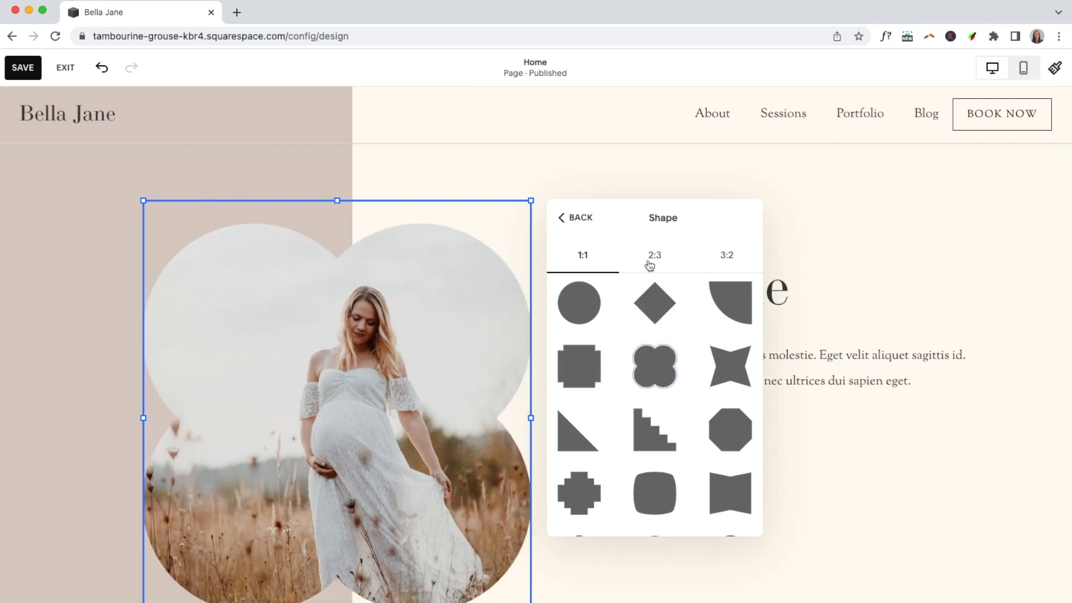
{"action": "left_click", "coordinate": [580, 219]}
{"action": "left_click", "coordinate": [656, 267]}
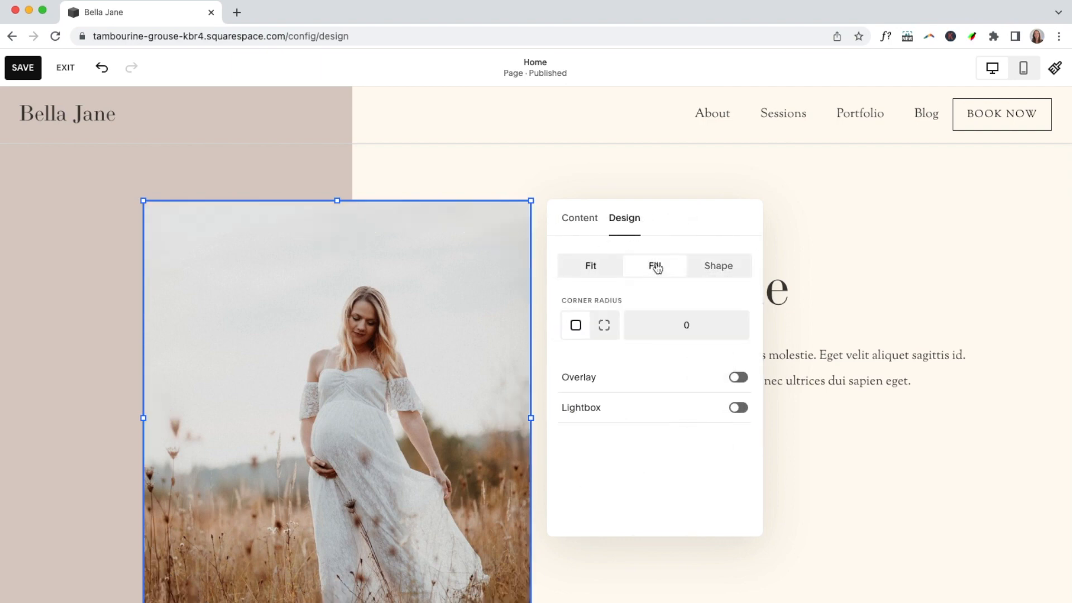
{"action": "left_click", "coordinate": [833, 217]}
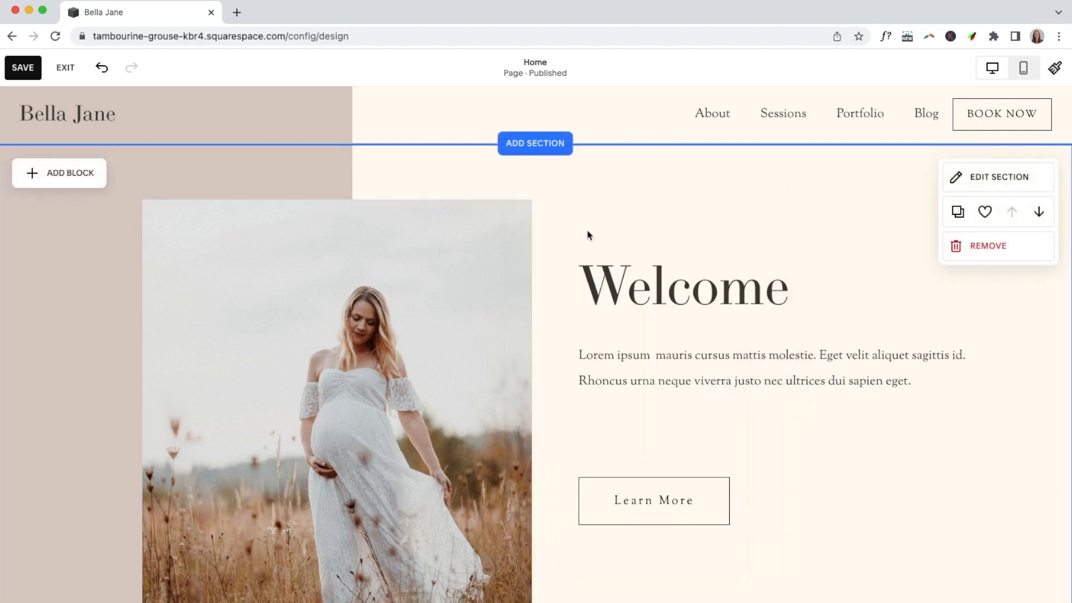
- Select the Welcome image and the Welcome text block in turn to view the block actions, and clear the selection
{"action": "left_click", "coordinate": [428, 263]}
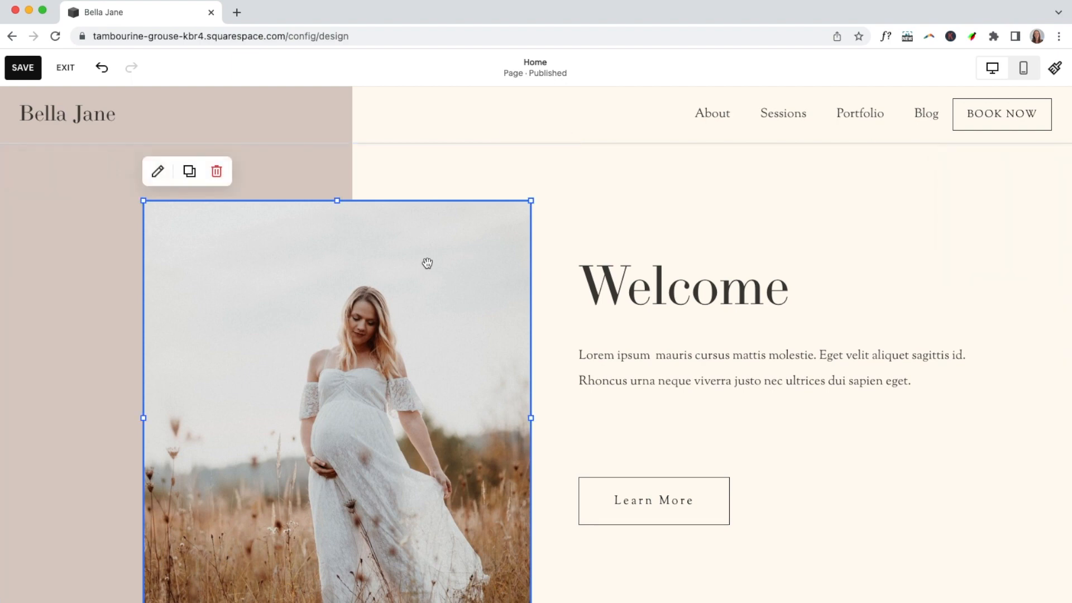
{"action": "left_click", "coordinate": [625, 267]}
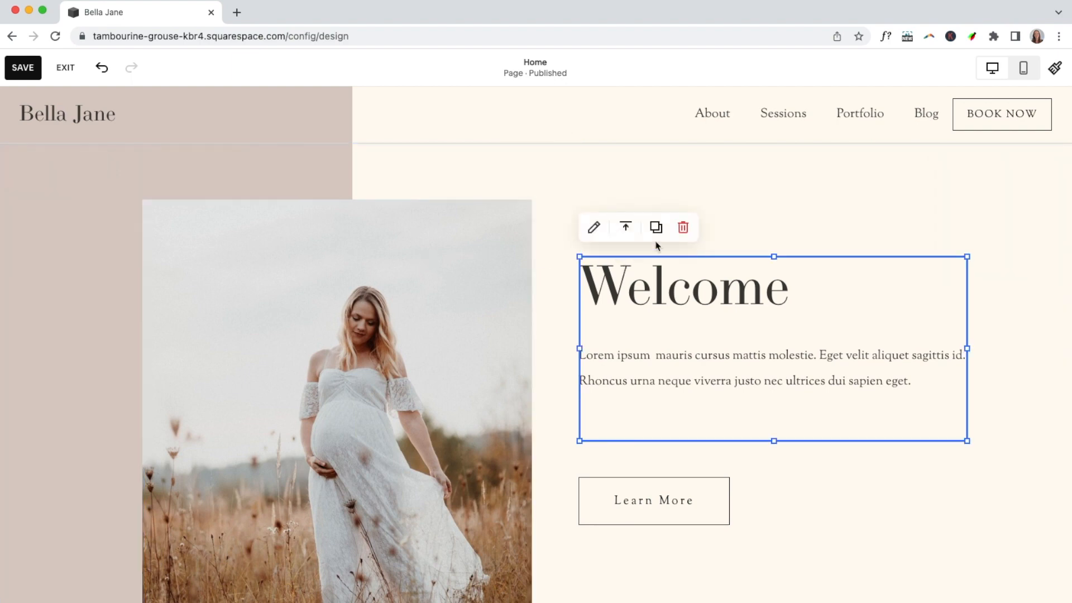
{"action": "left_click", "coordinate": [730, 207]}
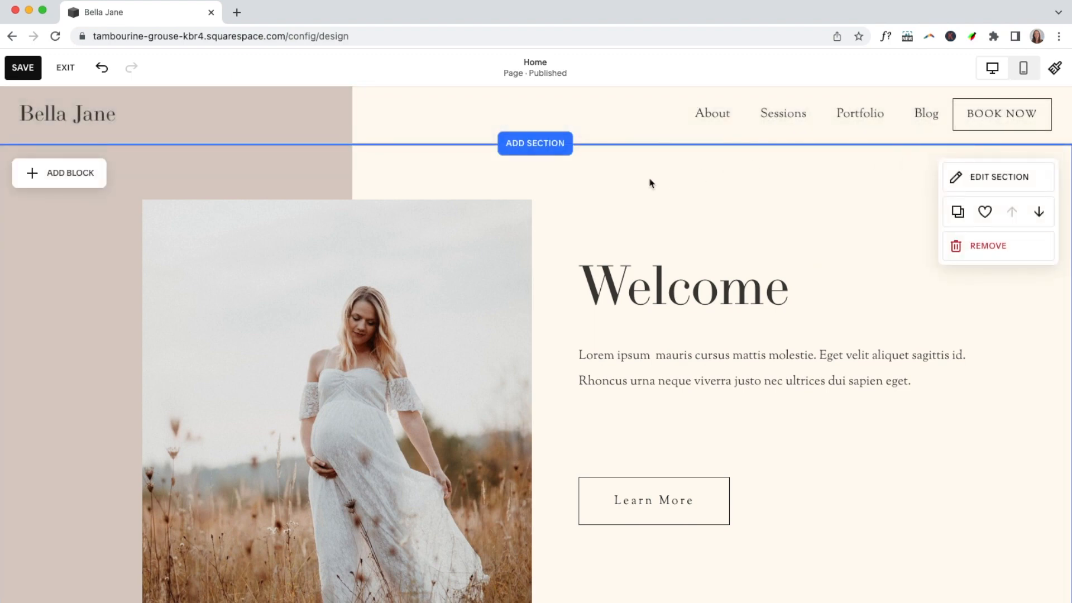
- Browse the categories of prebuilt sections offered below the Welcome section, and close the section picker without adding one
{"action": "left_click", "coordinate": [539, 146]}
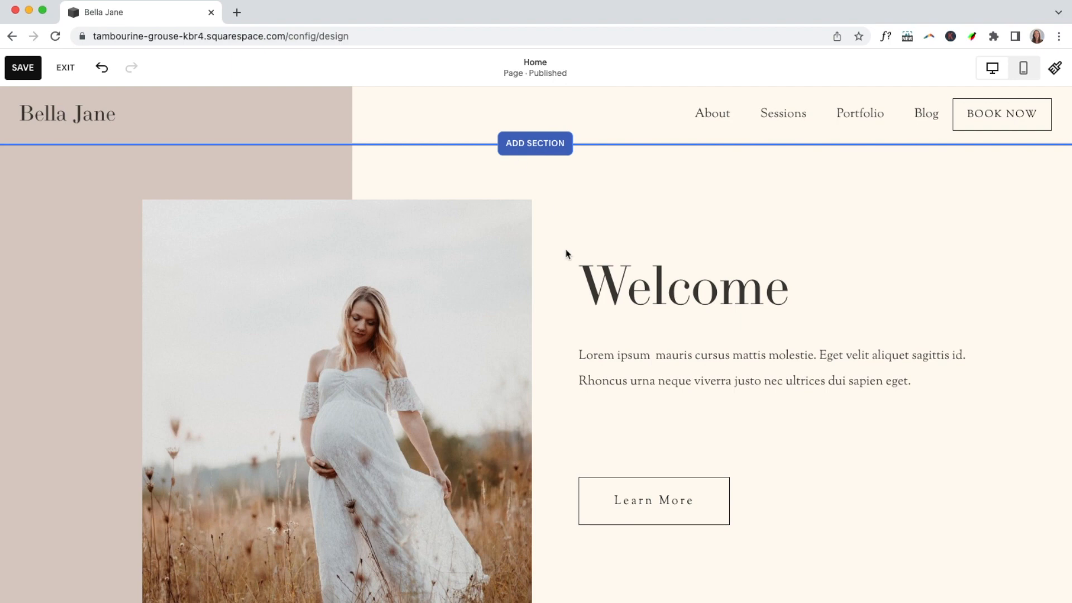
{"action": "scroll", "coordinate": [565, 298], "scroll_direction": "down", "scroll_amount": 5}
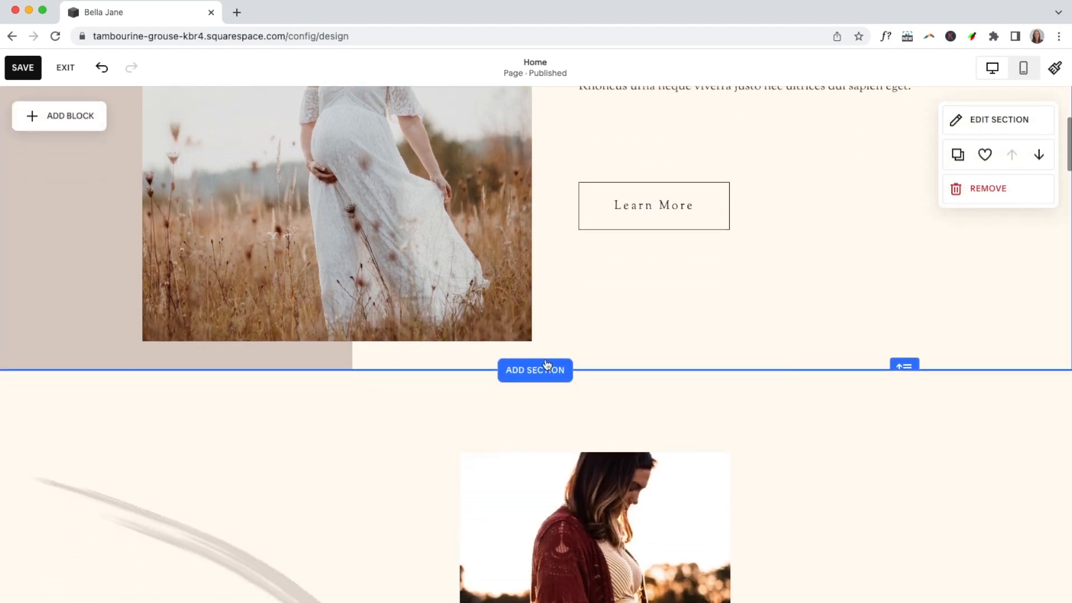
{"action": "left_click", "coordinate": [543, 372]}
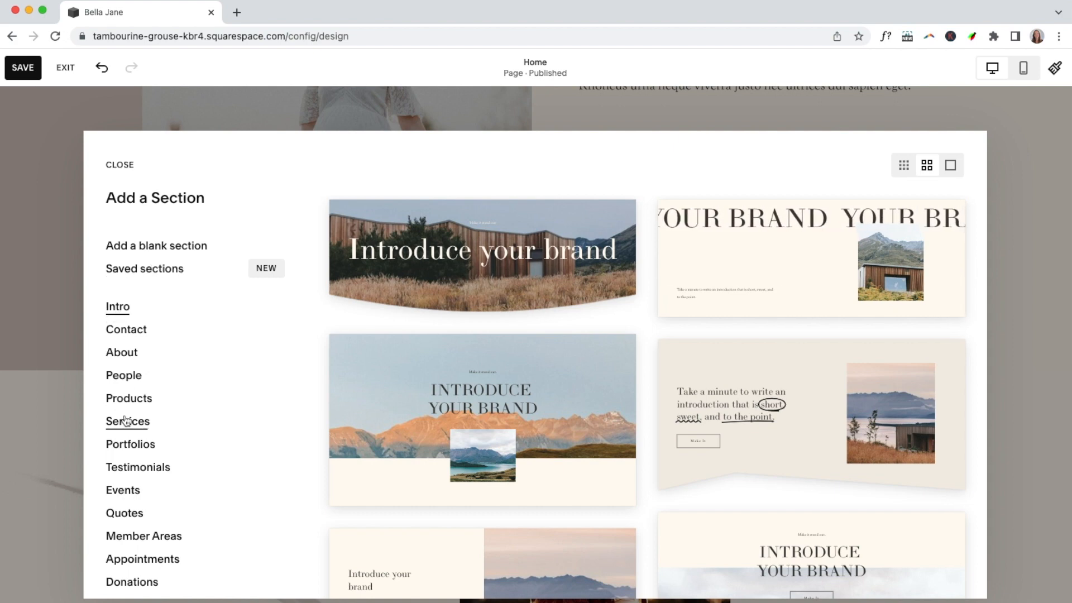
{"action": "scroll", "coordinate": [123, 492], "scroll_direction": "down", "scroll_amount": 3}
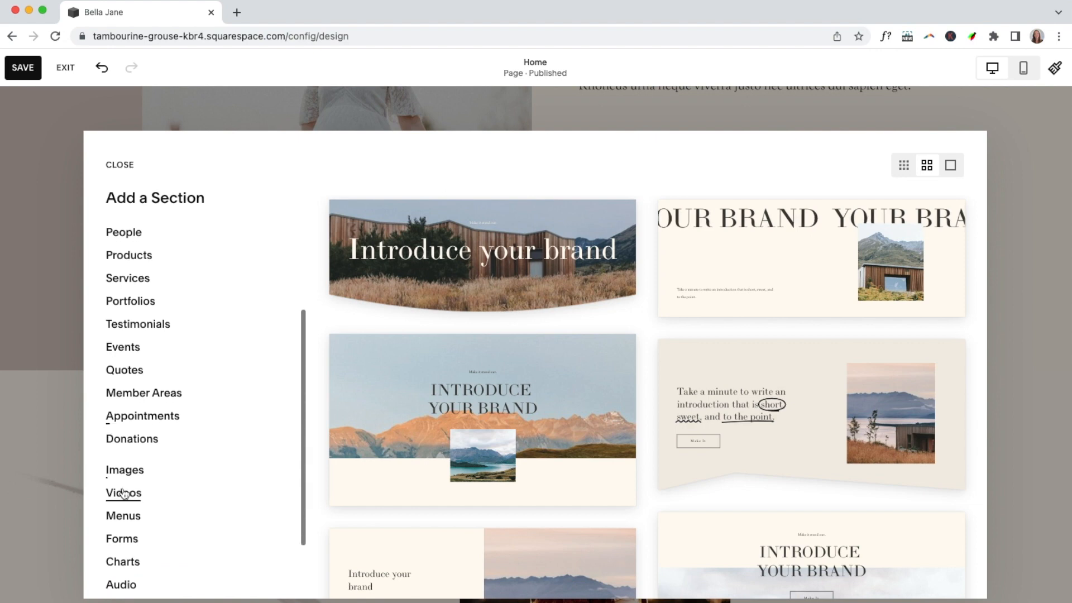
{"action": "scroll", "coordinate": [123, 493], "scroll_direction": "down", "scroll_amount": 2}
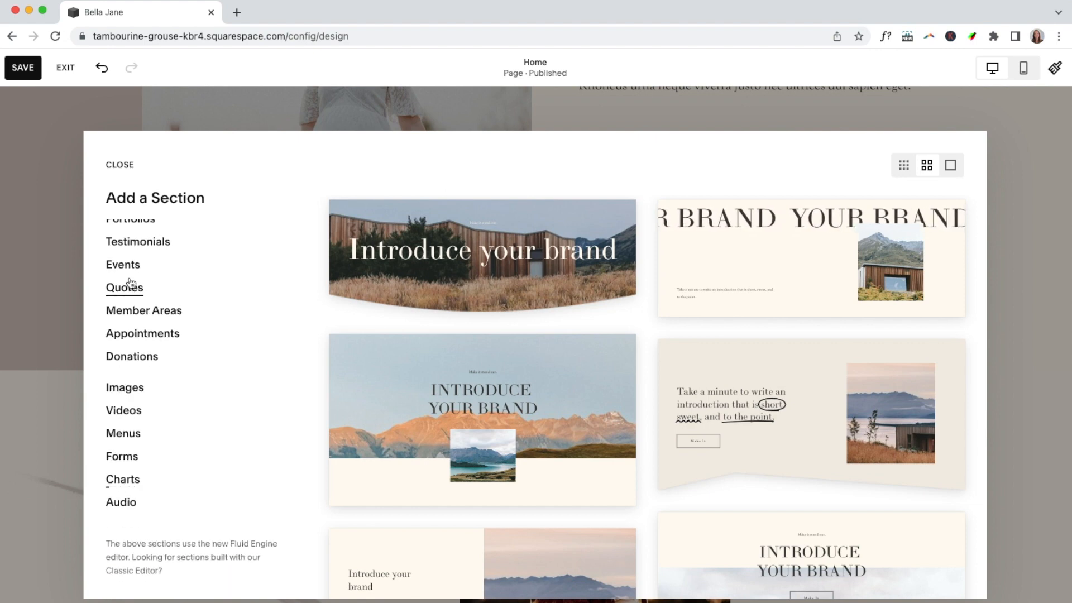
{"action": "left_click", "coordinate": [118, 163]}
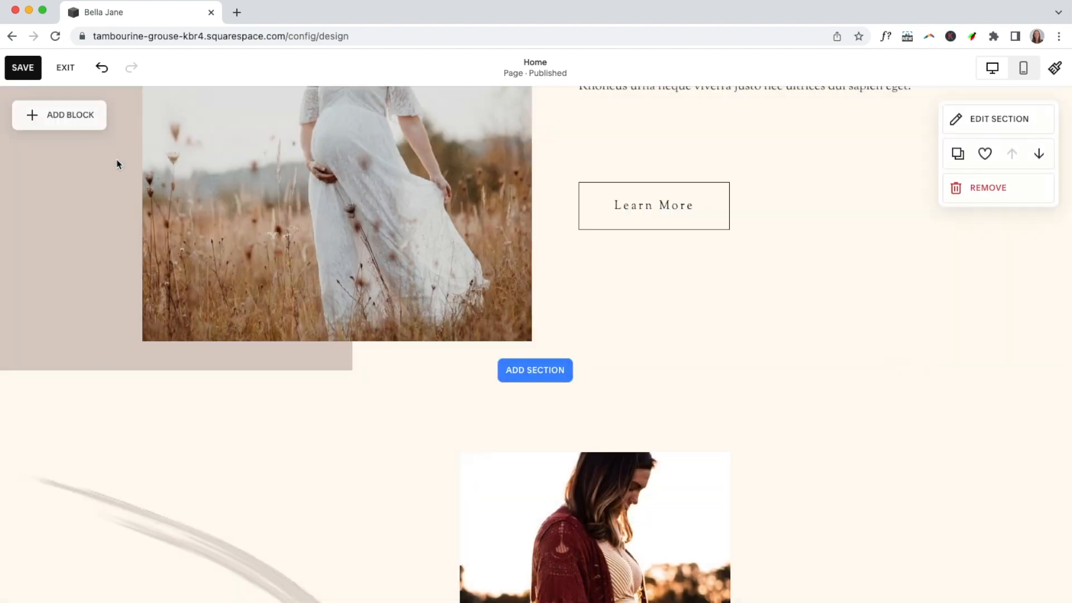
{"action": "scroll", "coordinate": [575, 271], "scroll_direction": "up", "scroll_amount": 5}
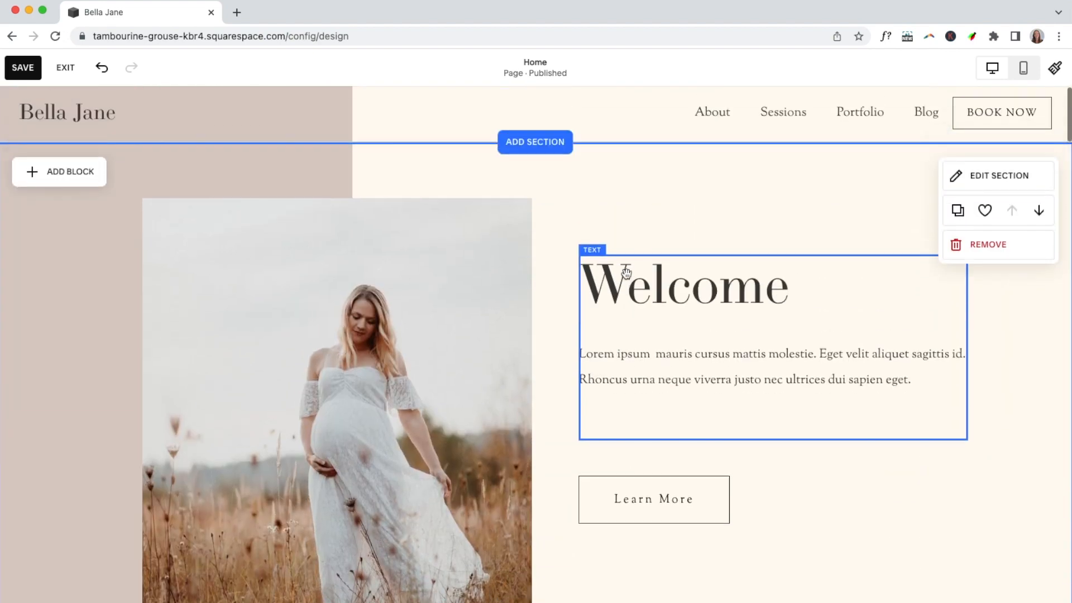
- Try the Light 2 and Bright 1 color themes on the "Memories last a lifetime" section and preview its contents
{"action": "scroll", "coordinate": [626, 274], "scroll_direction": "down", "scroll_amount": 7}
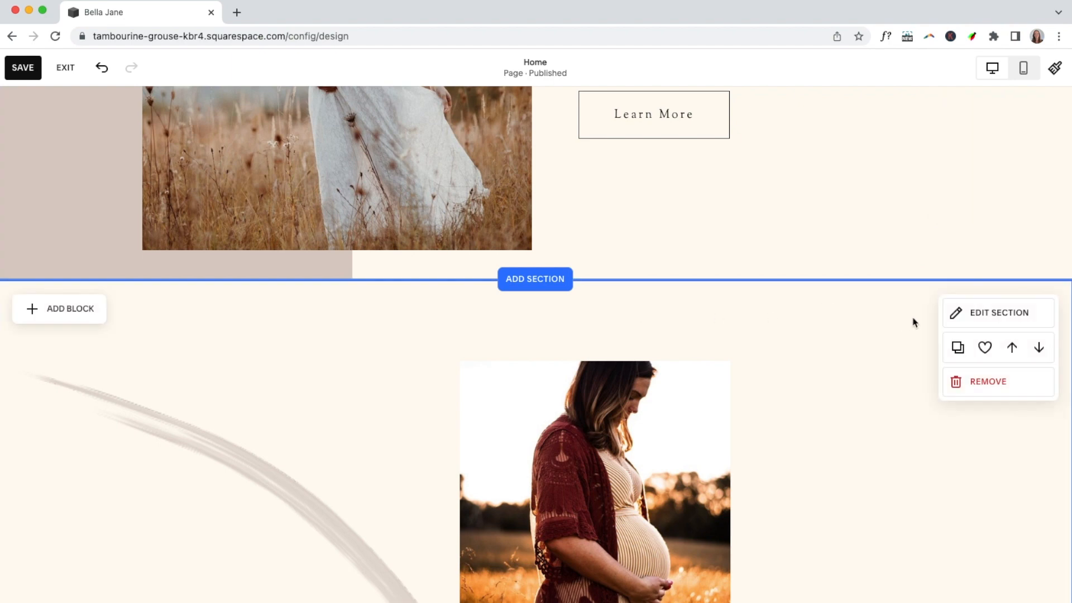
{"action": "left_click", "coordinate": [985, 316]}
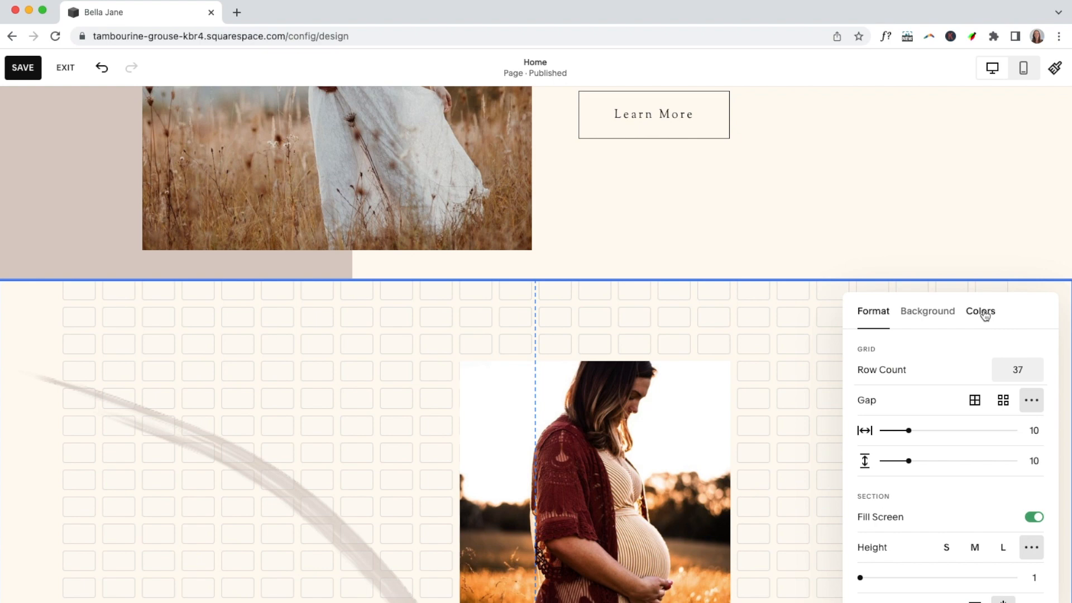
{"action": "left_click", "coordinate": [986, 313]}
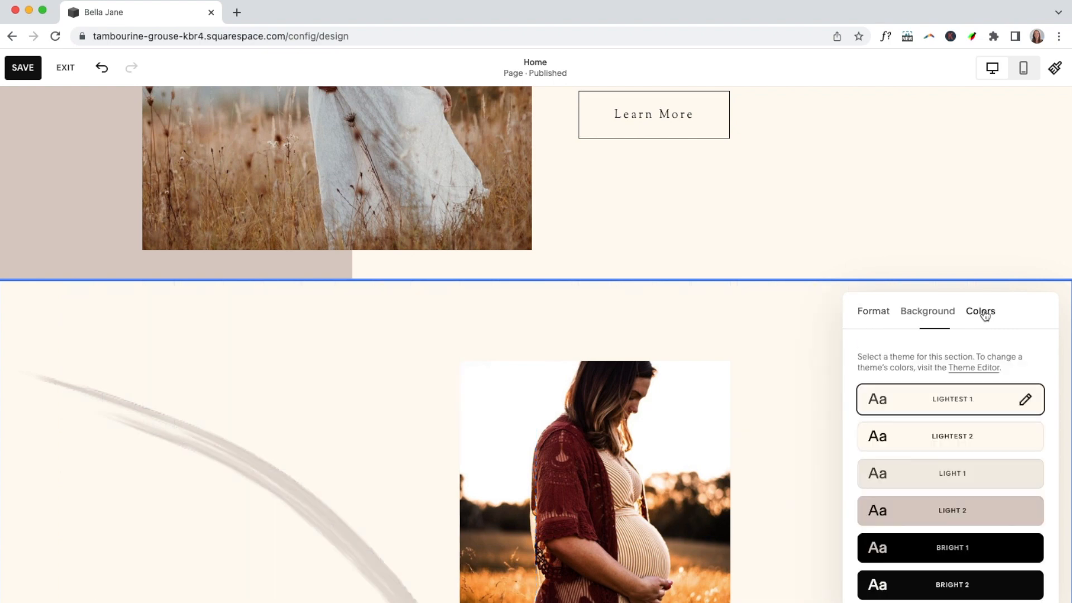
{"action": "left_click", "coordinate": [960, 504]}
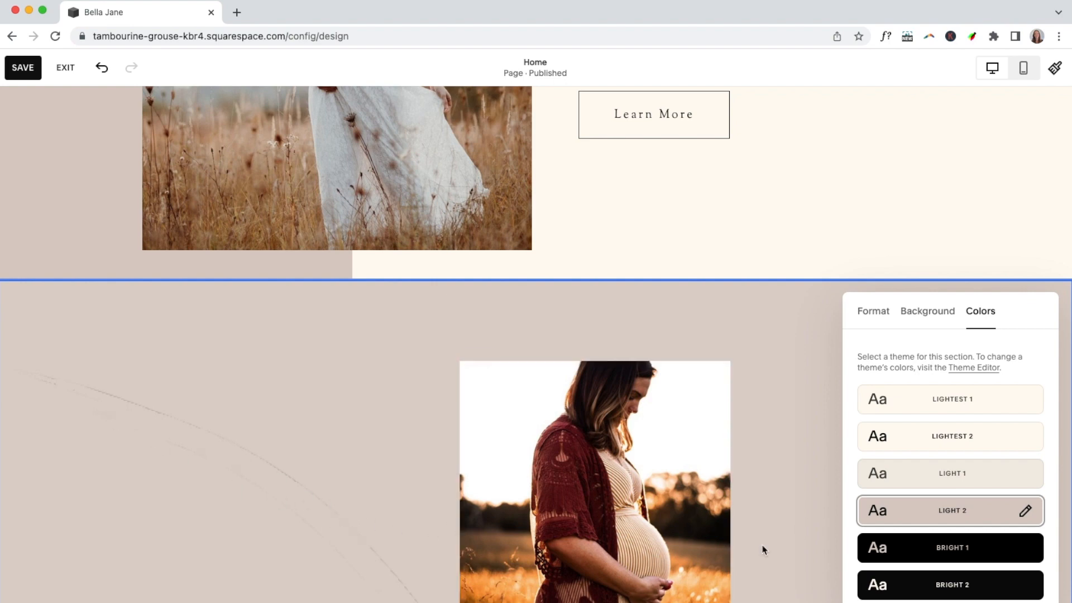
{"action": "left_click", "coordinate": [938, 550]}
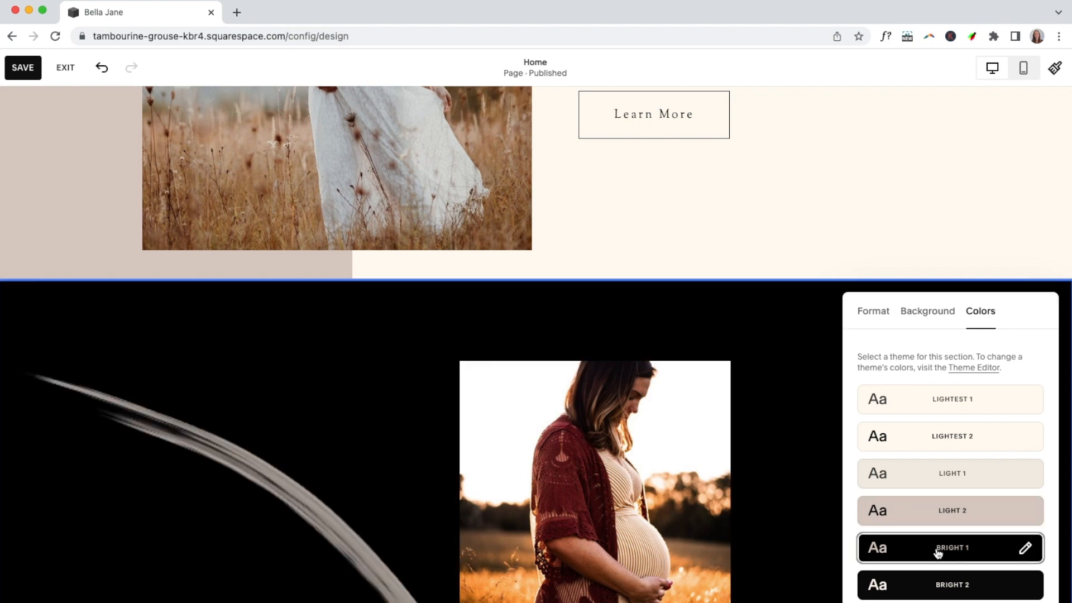
{"action": "scroll", "coordinate": [798, 532], "scroll_direction": "down", "scroll_amount": 3}
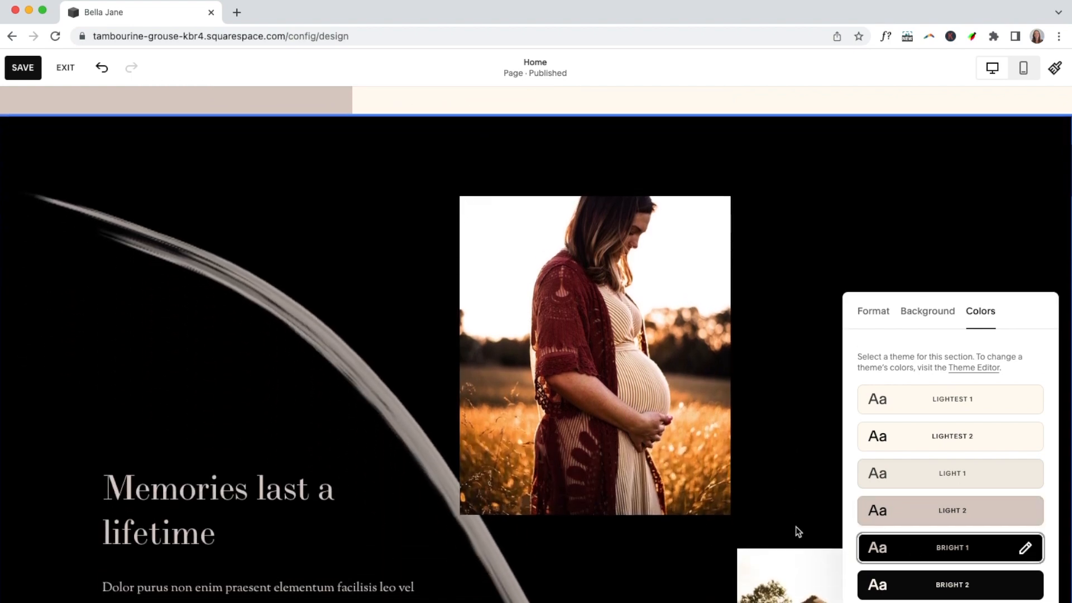
{"action": "scroll", "coordinate": [799, 531], "scroll_direction": "down", "scroll_amount": 7}
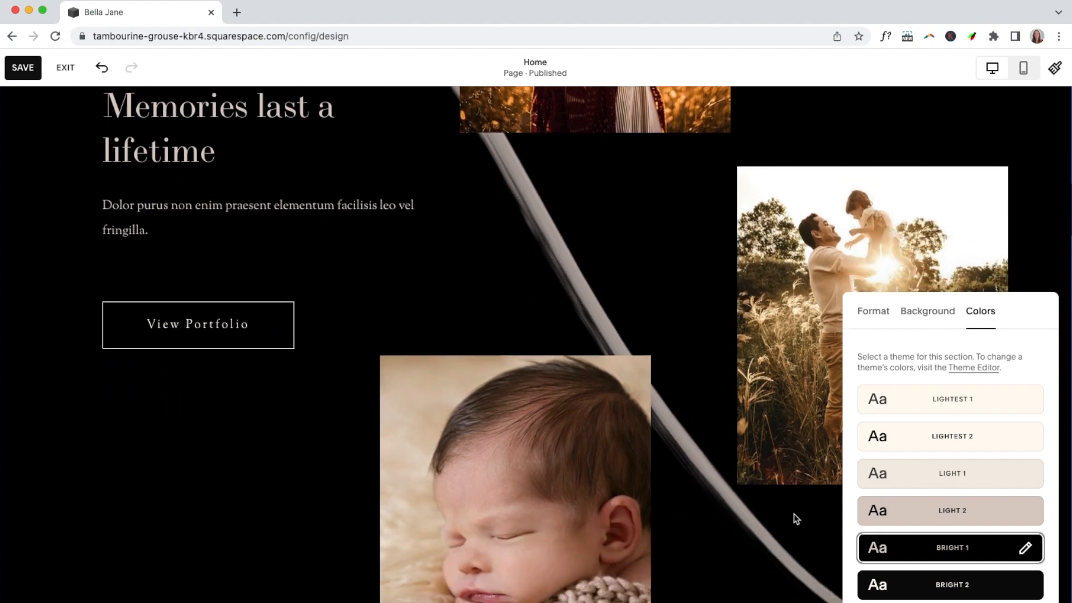
{"action": "scroll", "coordinate": [797, 519], "scroll_direction": "down", "scroll_amount": 1}
{"action": "scroll", "coordinate": [795, 515], "scroll_direction": "up", "scroll_amount": 4}
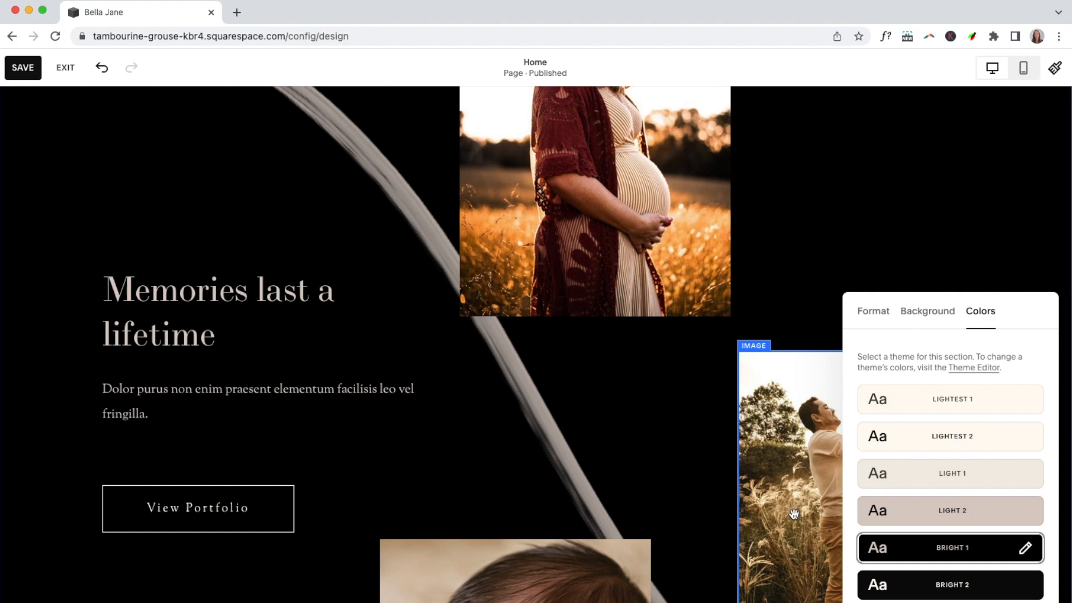
- Try the Bright 2 color theme on the "Memories last a lifetime" section and return it to Lightest 1
{"action": "left_click", "coordinate": [964, 583]}
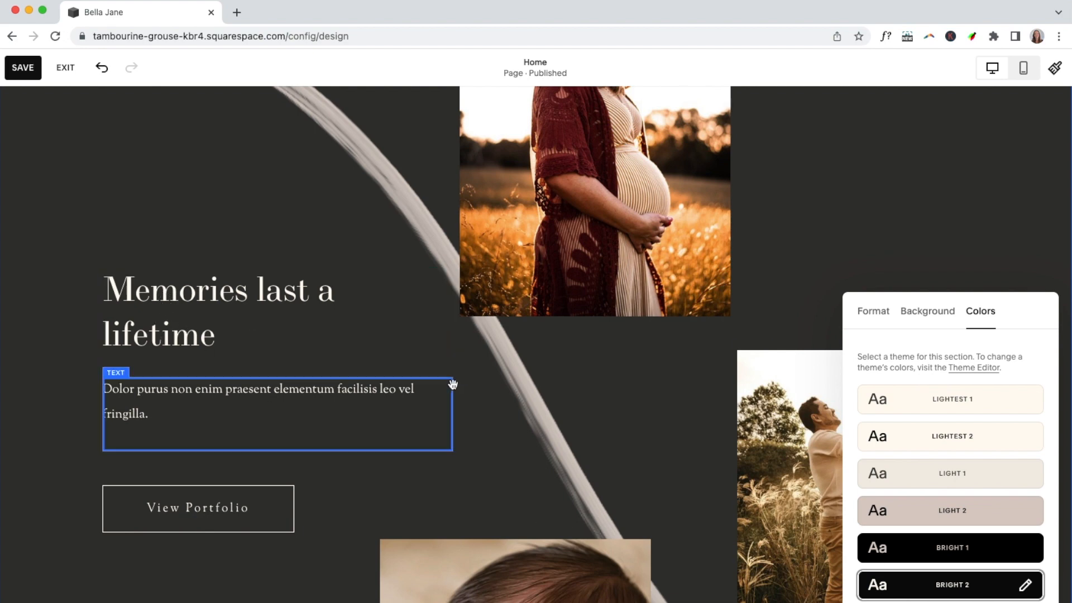
{"action": "scroll", "coordinate": [634, 431], "scroll_direction": "up", "scroll_amount": 3}
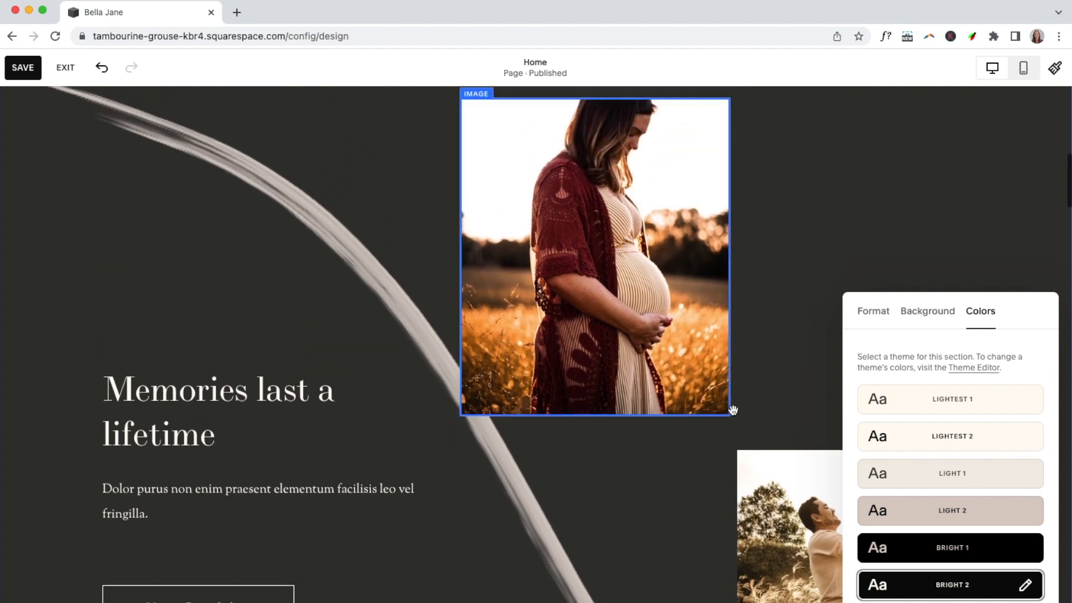
{"action": "left_click", "coordinate": [944, 412]}
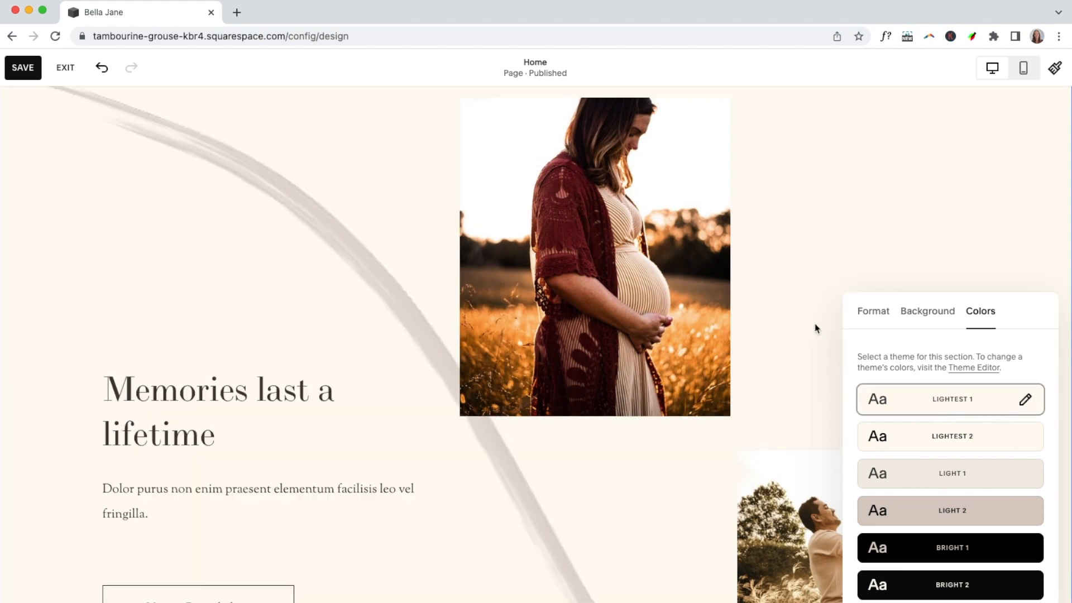
- Review the background image settings and the grid, height and alignment format options of the "Memories last a lifetime" section
{"action": "left_click", "coordinate": [931, 318]}
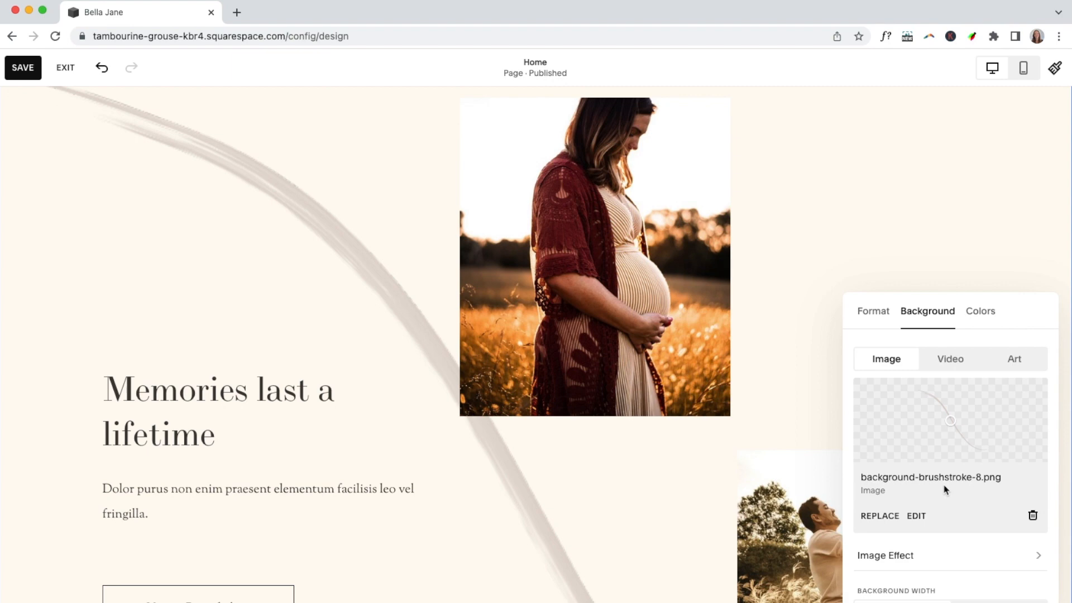
{"action": "left_click", "coordinate": [864, 315]}
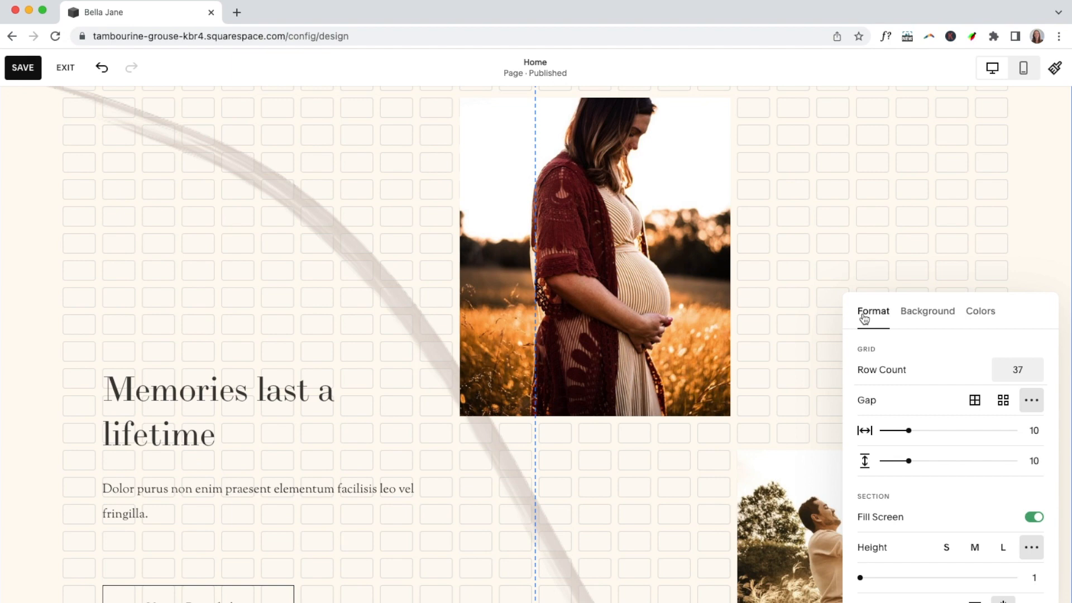
{"action": "scroll", "coordinate": [919, 444], "scroll_direction": "down", "scroll_amount": 1}
{"action": "scroll", "coordinate": [919, 444], "scroll_direction": "down", "scroll_amount": 3}
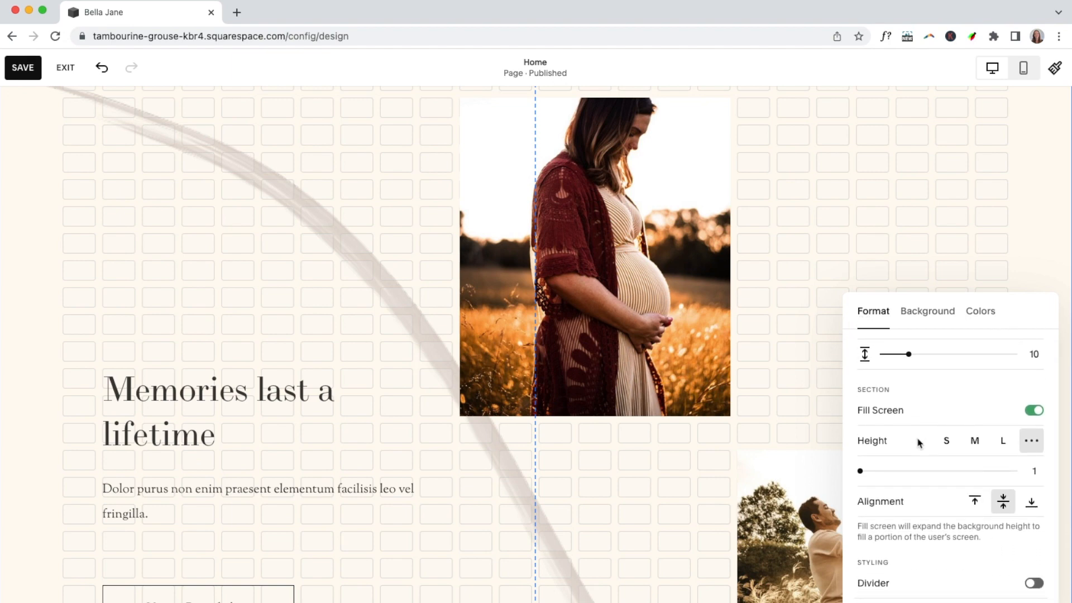
{"action": "scroll", "coordinate": [919, 444], "scroll_direction": "up", "scroll_amount": 4}
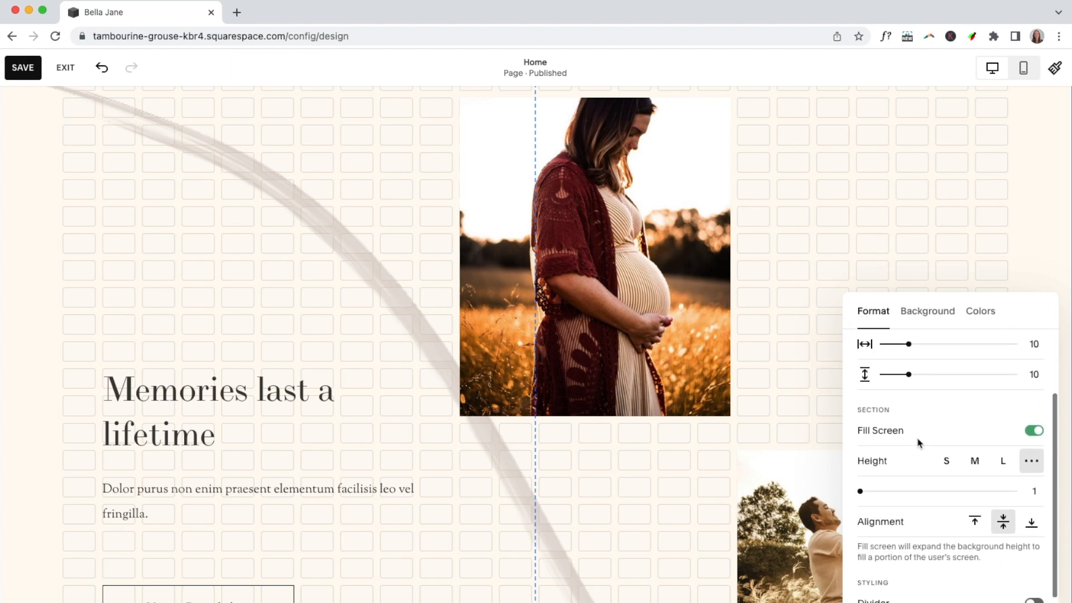
{"action": "left_click", "coordinate": [796, 404]}
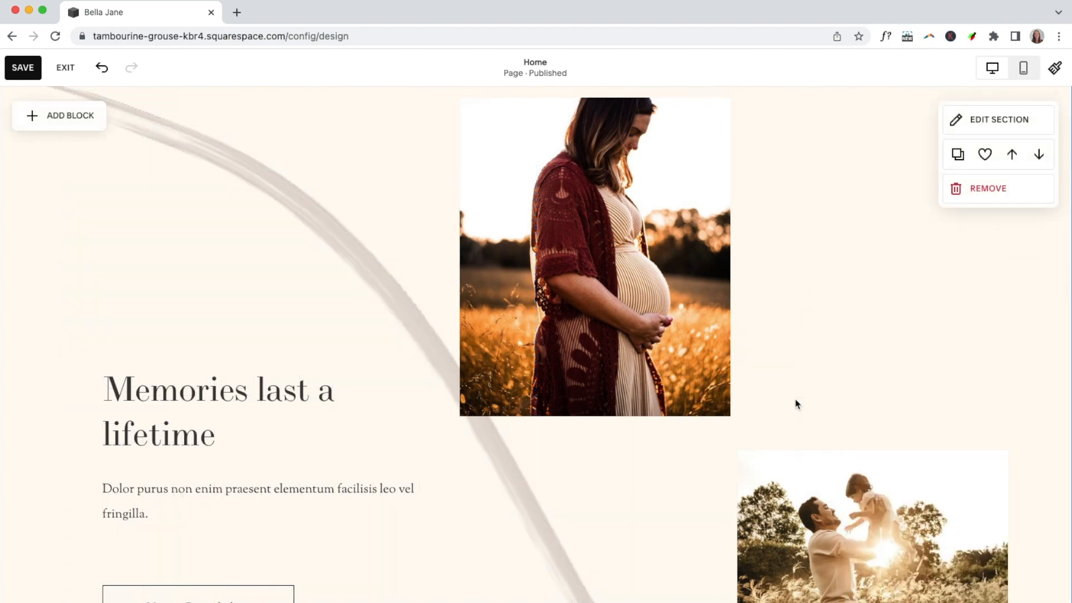
- Inspect the text and link settings of the View Portfolio button and close them
{"action": "scroll", "coordinate": [797, 404], "scroll_direction": "down", "scroll_amount": 2}
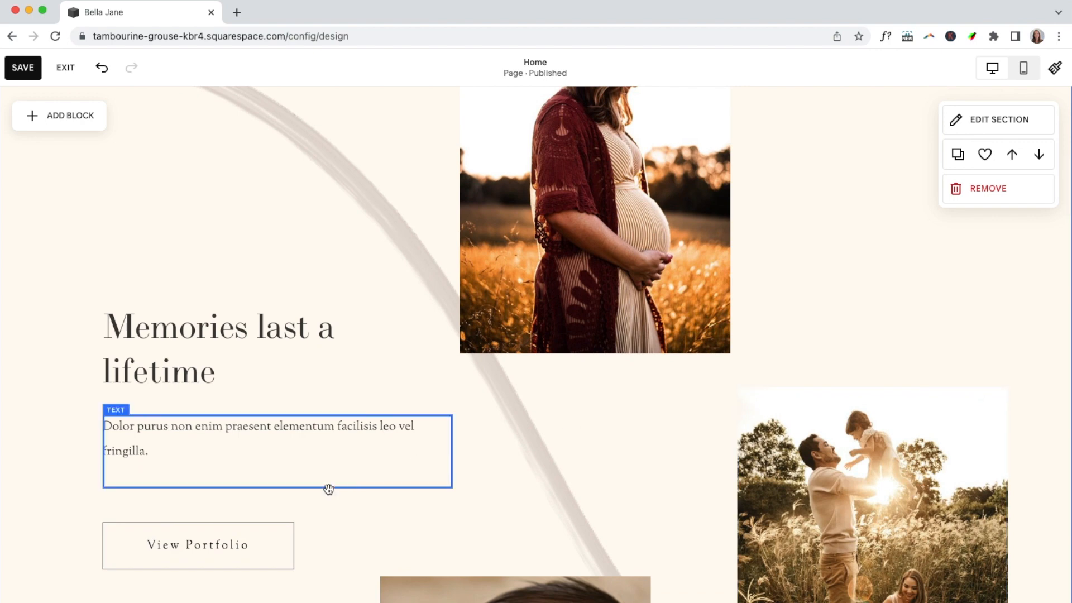
{"action": "left_click", "coordinate": [203, 540]}
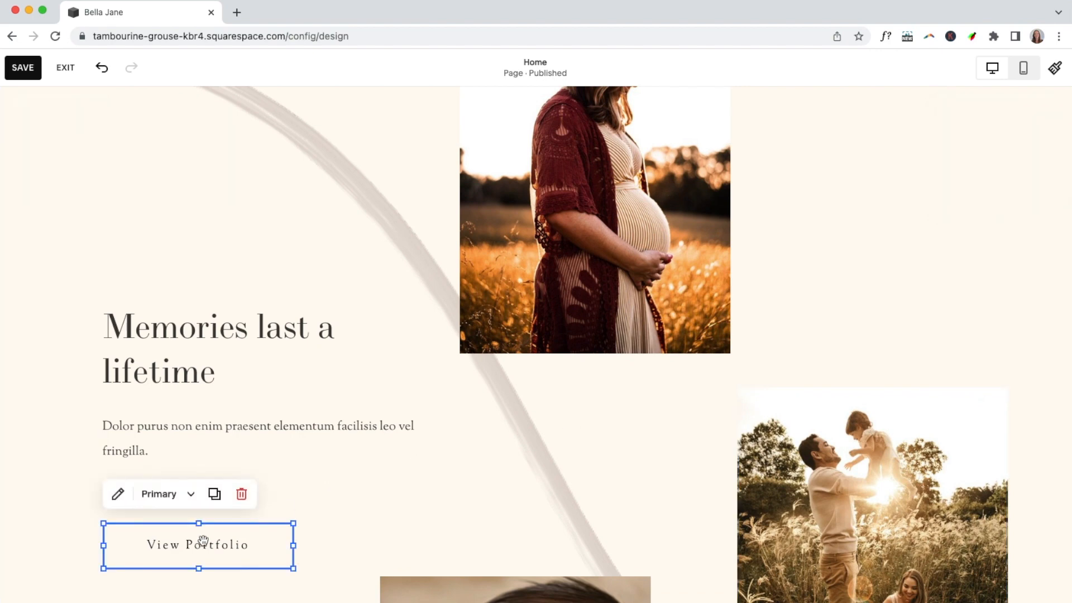
{"action": "left_click", "coordinate": [118, 495]}
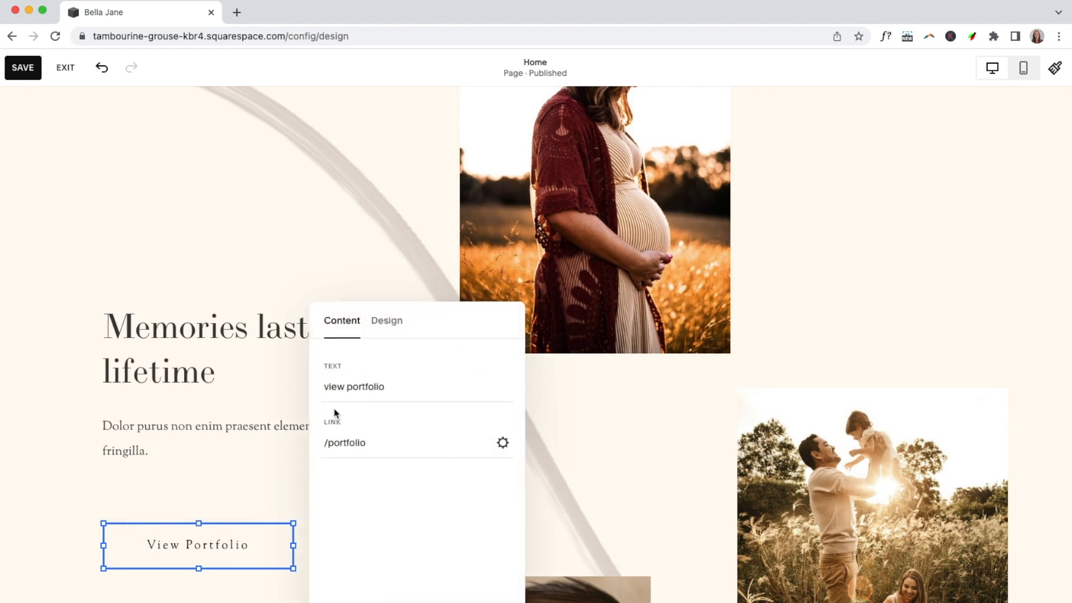
{"action": "left_click", "coordinate": [241, 482]}
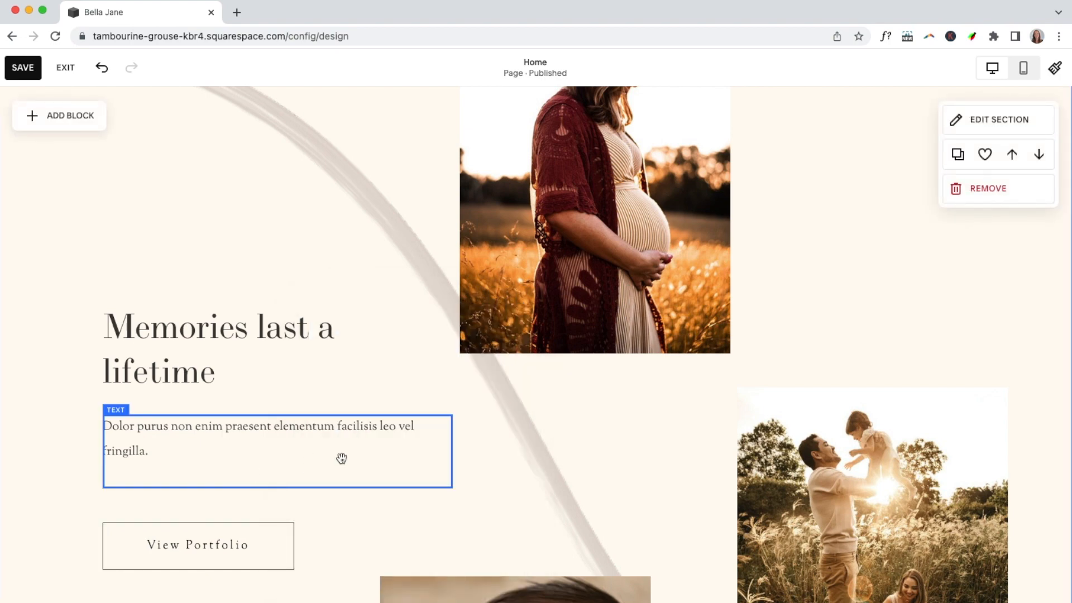
- Duplicate the "Memories last a lifetime" section on the home page
{"action": "scroll", "coordinate": [342, 457], "scroll_direction": "up", "scroll_amount": 1}
{"action": "scroll", "coordinate": [342, 456], "scroll_direction": "up", "scroll_amount": 3}
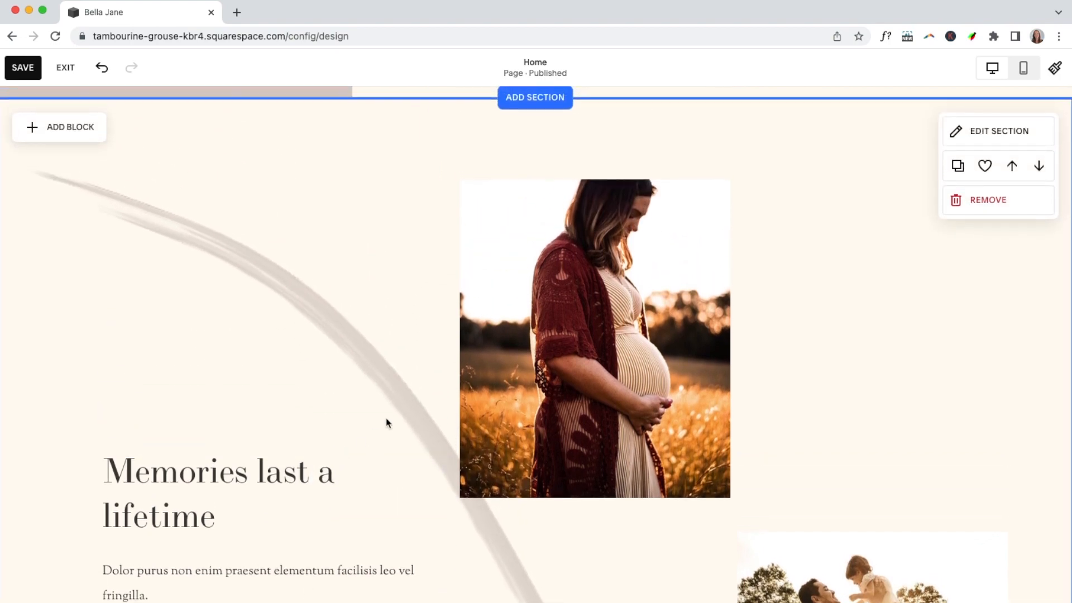
{"action": "scroll", "coordinate": [389, 421], "scroll_direction": "down", "scroll_amount": 15}
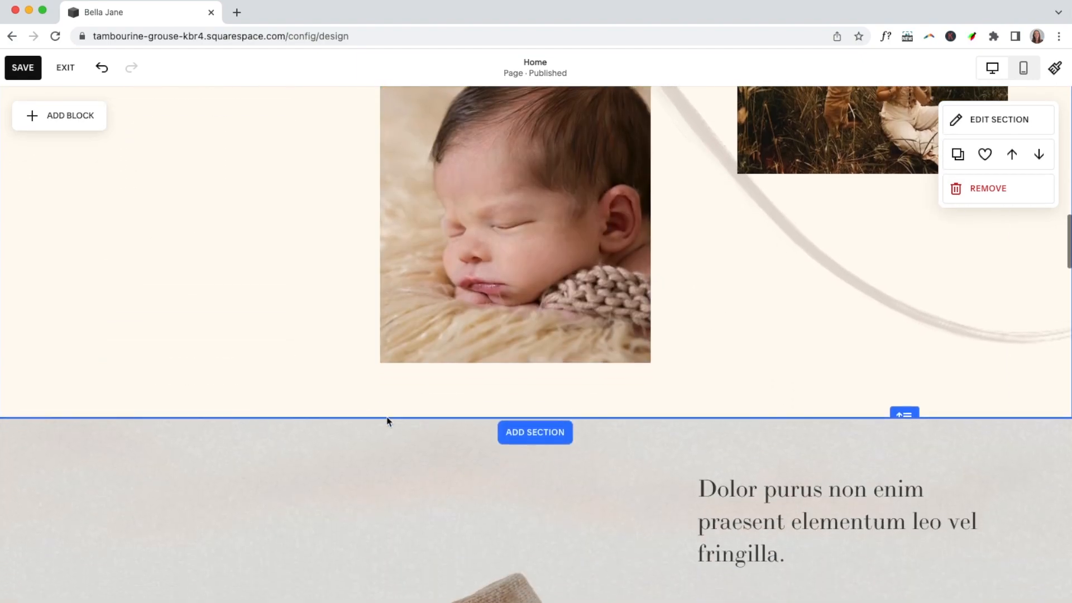
{"action": "scroll", "coordinate": [389, 422], "scroll_direction": "up", "scroll_amount": 10}
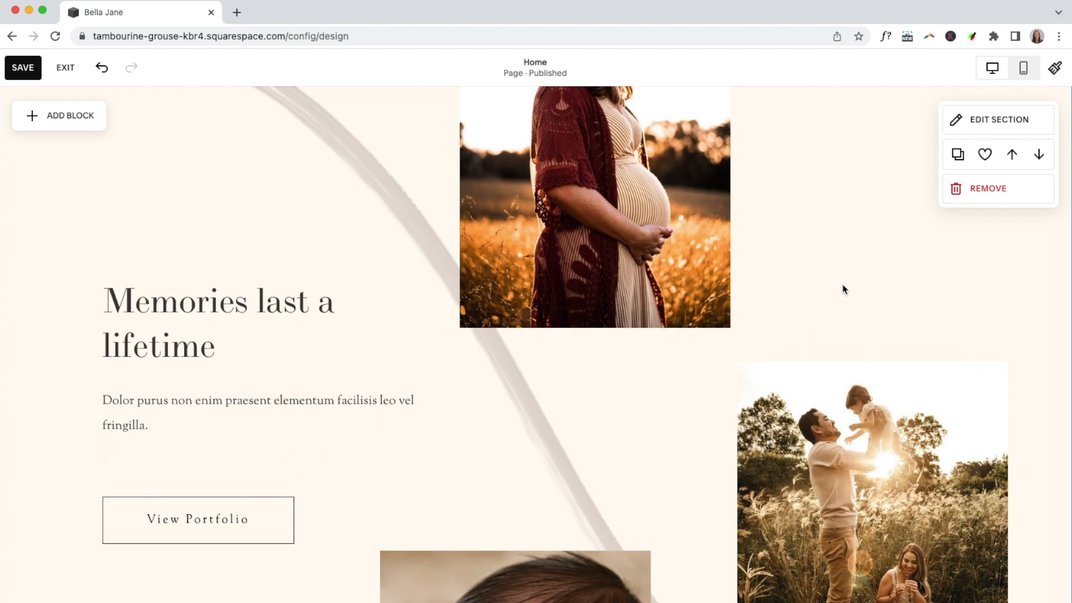
{"action": "left_click", "coordinate": [958, 156]}
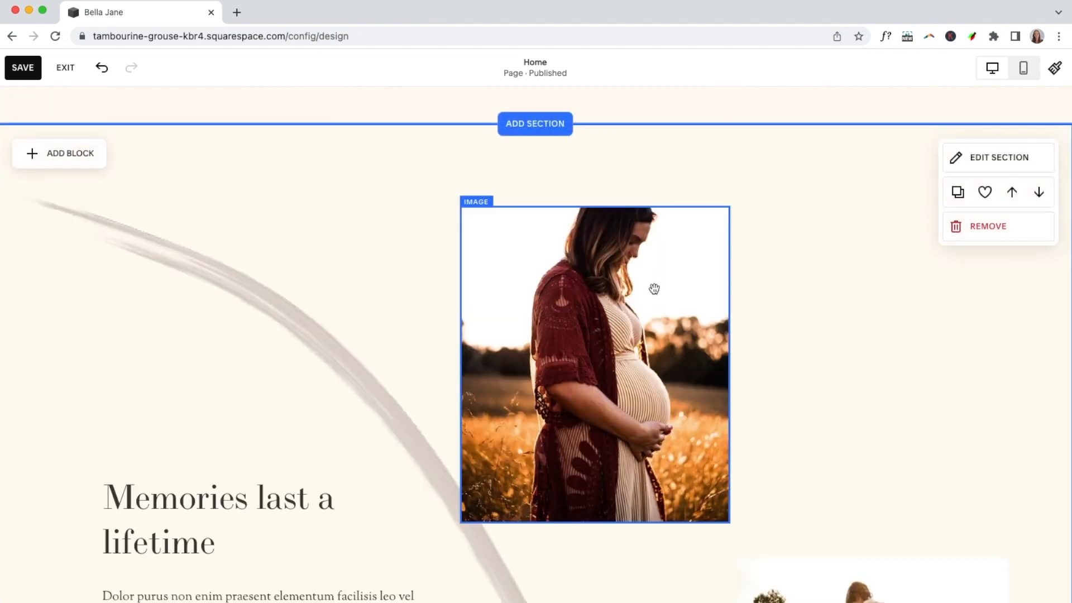
- Move the maternity photo in the duplicated section slightly right and down, and deselect it
{"action": "left_click", "coordinate": [631, 310]}
{"action": "left_click_drag", "start_coordinate": [631, 309], "coordinate": [694, 327]}
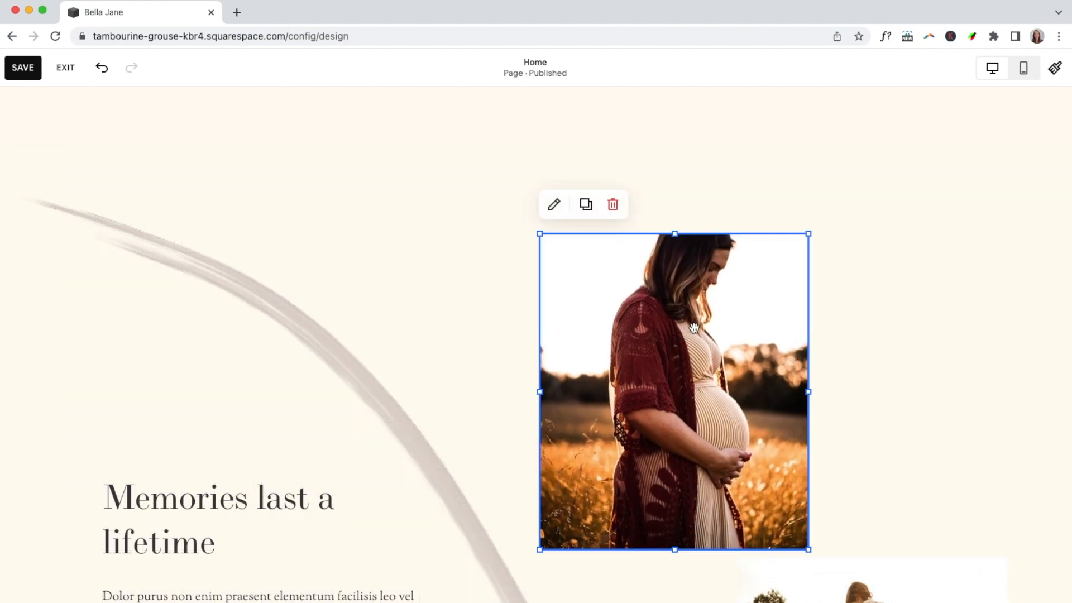
{"action": "scroll", "coordinate": [694, 327], "scroll_direction": "up", "scroll_amount": 3}
{"action": "scroll", "coordinate": [694, 328], "scroll_direction": "down", "scroll_amount": 4}
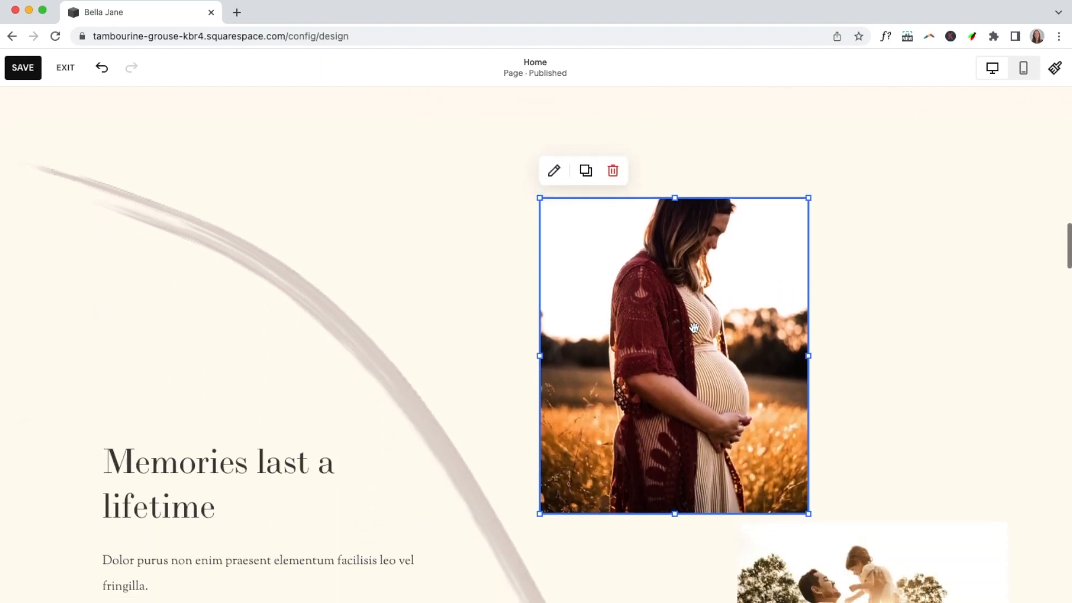
{"action": "scroll", "coordinate": [694, 327], "scroll_direction": "down", "scroll_amount": 3}
{"action": "left_click", "coordinate": [651, 426]}
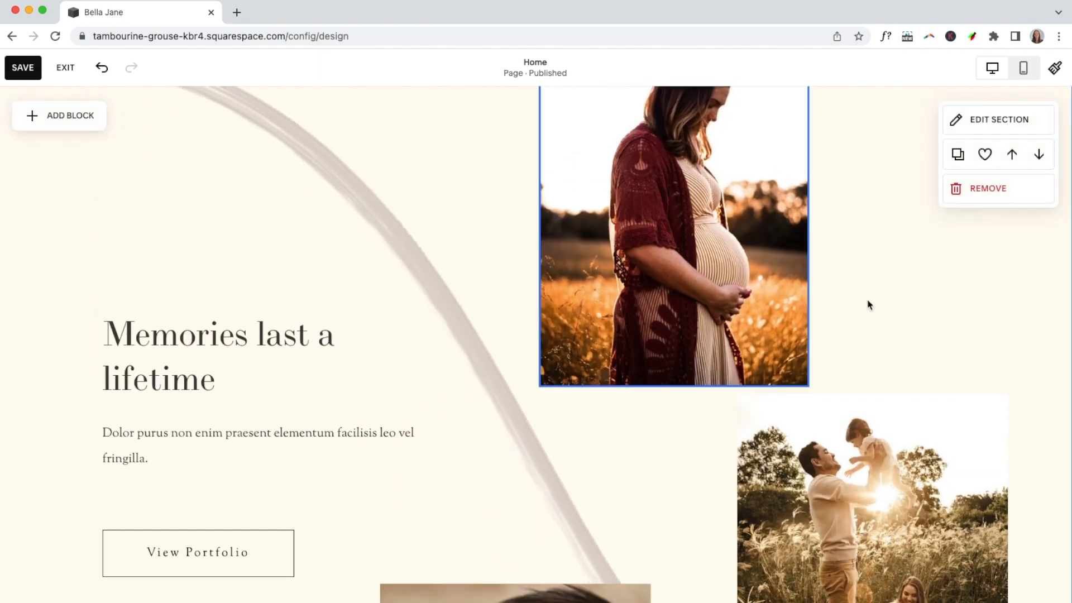
- Remove the duplicated "Memories last a lifetime" section from the home page
{"action": "left_click", "coordinate": [970, 194]}
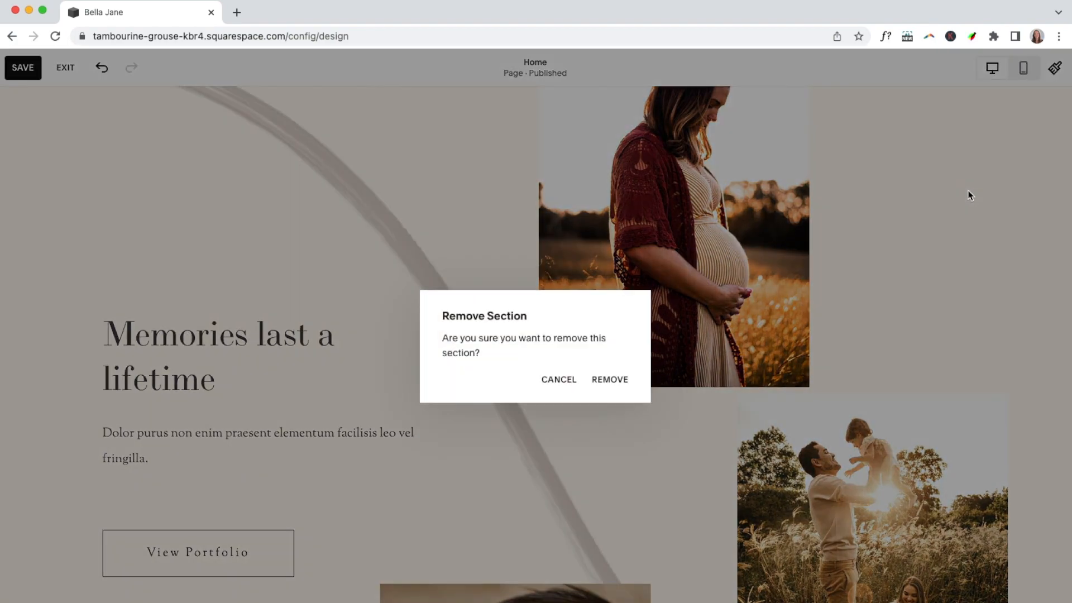
{"action": "left_click", "coordinate": [602, 383]}
{"action": "scroll", "coordinate": [602, 383], "scroll_direction": "up", "scroll_amount": 5}
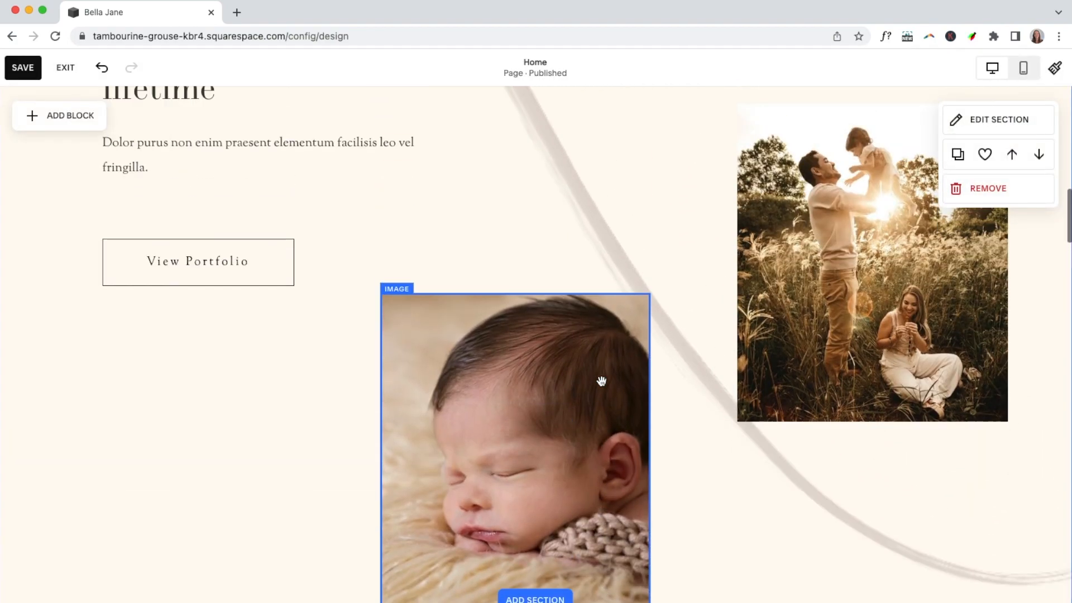
- Add the original "Memories last a lifetime" section to the saved sections and exit the home page editor without saving
{"action": "scroll", "coordinate": [601, 382], "scroll_direction": "up", "scroll_amount": 5}
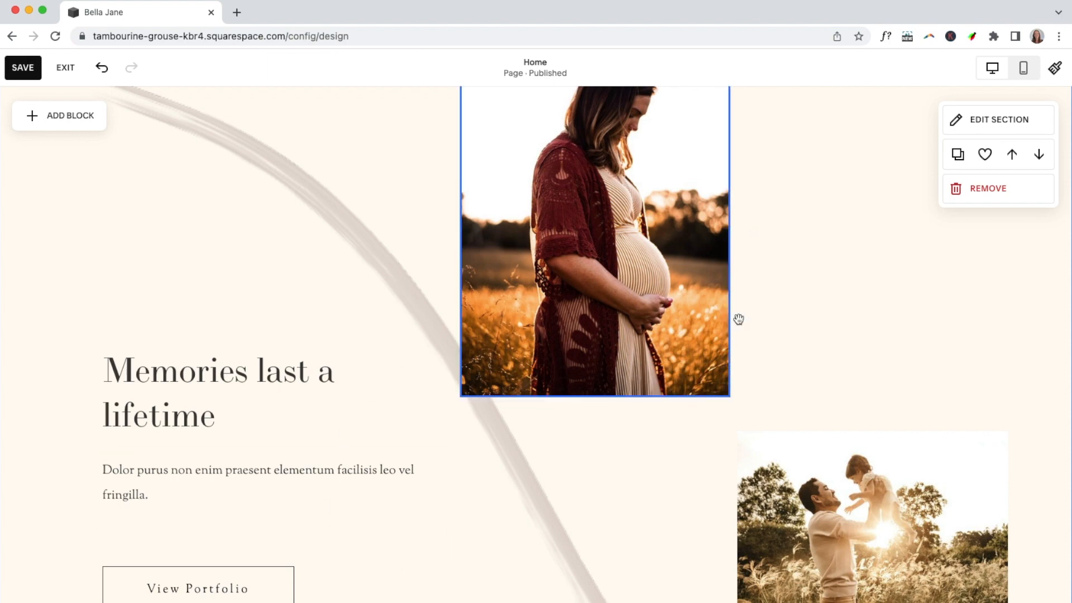
{"action": "left_click", "coordinate": [987, 156]}
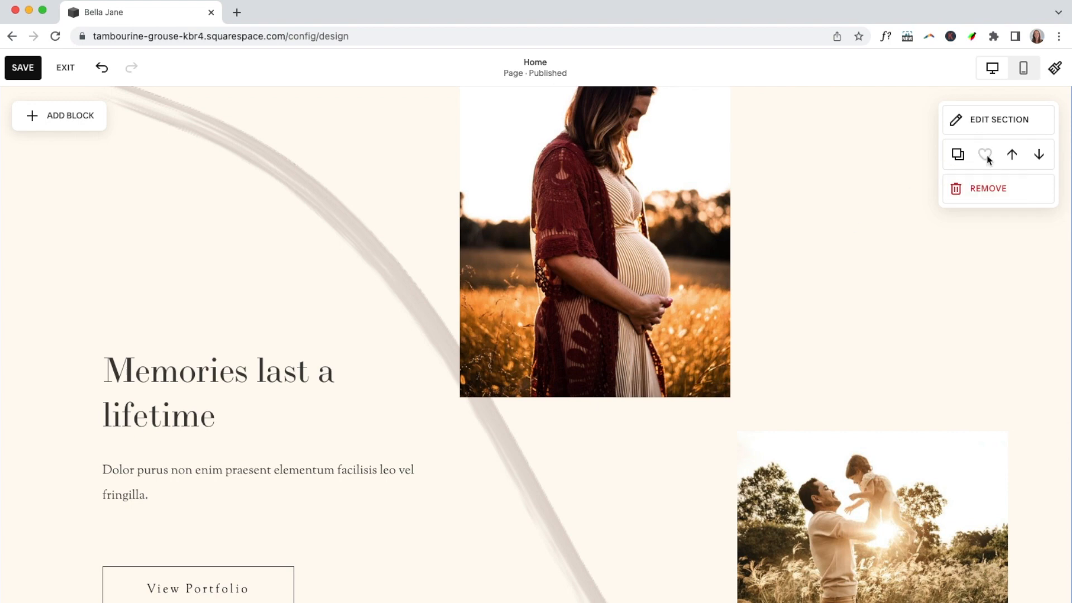
{"action": "left_click", "coordinate": [66, 68]}
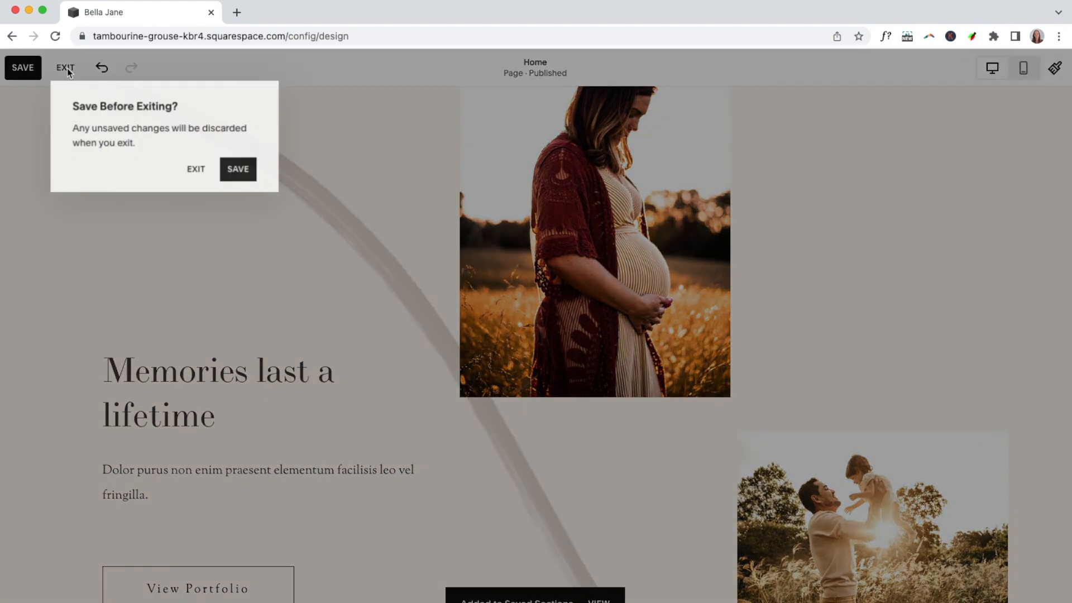
{"action": "left_click", "coordinate": [196, 169]}
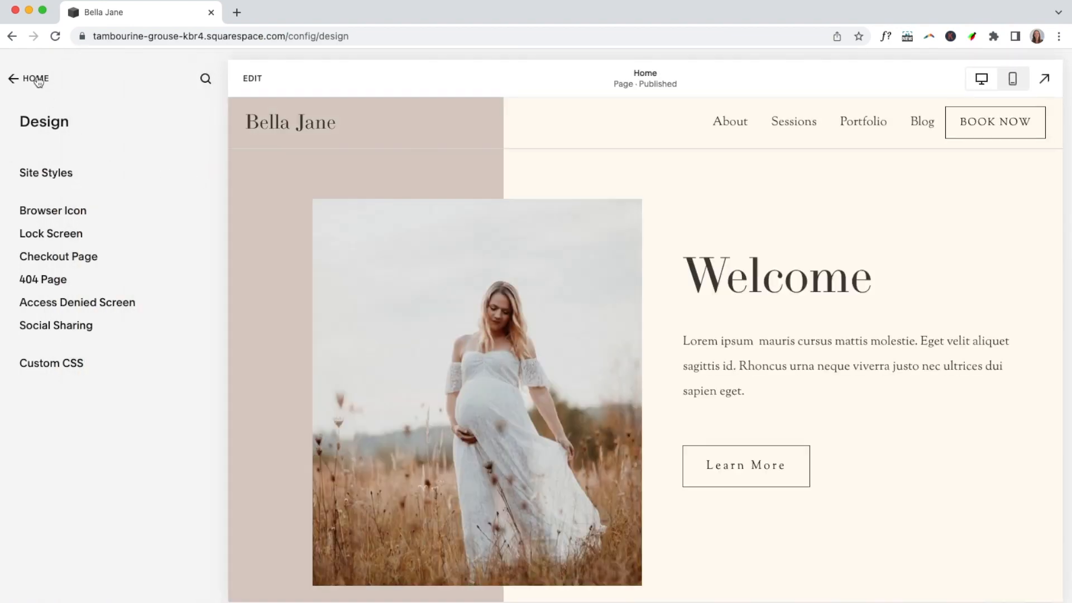
- Open the About page from the site's page list for editing
{"action": "left_click", "coordinate": [36, 79]}
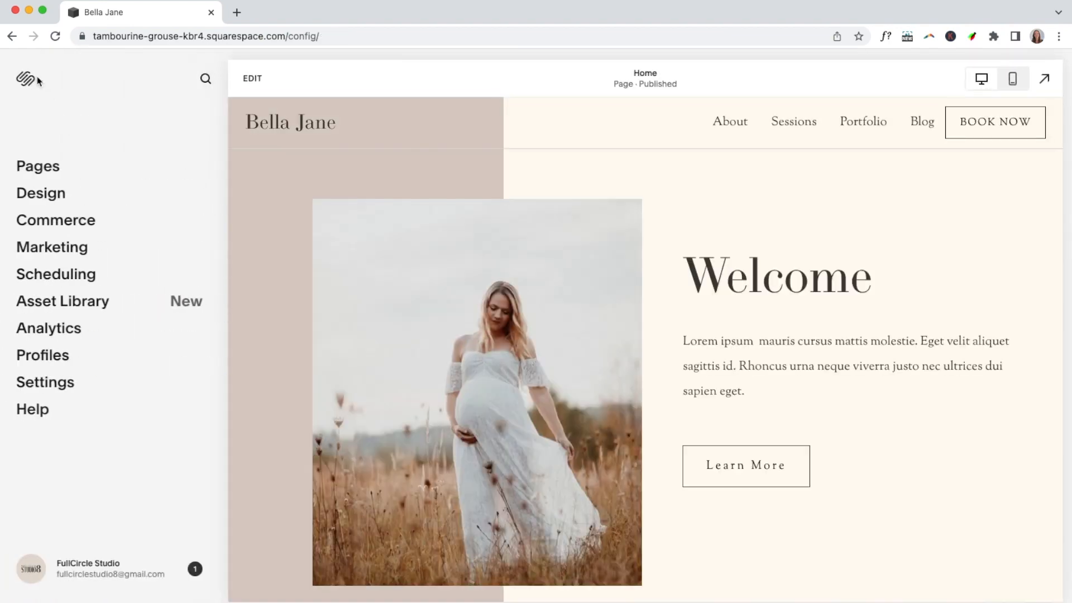
{"action": "left_click", "coordinate": [39, 170]}
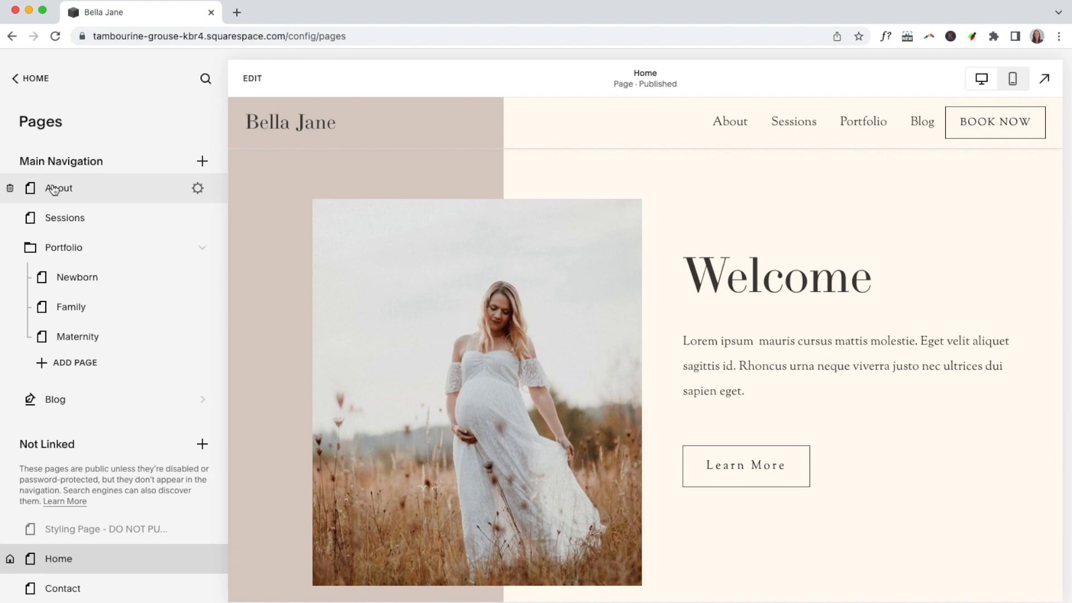
{"action": "left_click", "coordinate": [53, 189]}
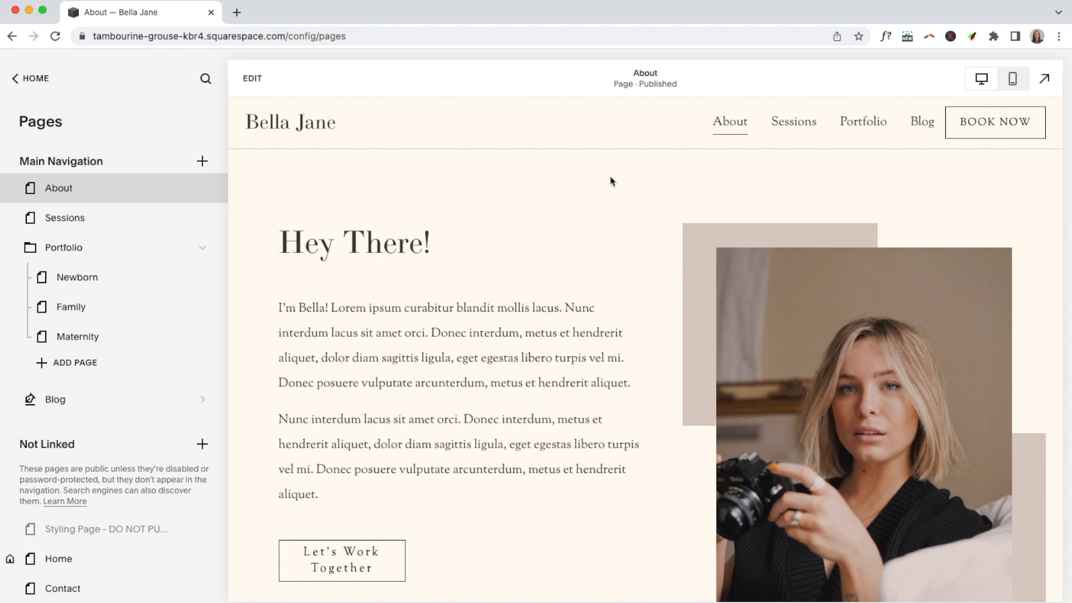
{"action": "left_click", "coordinate": [235, 79]}
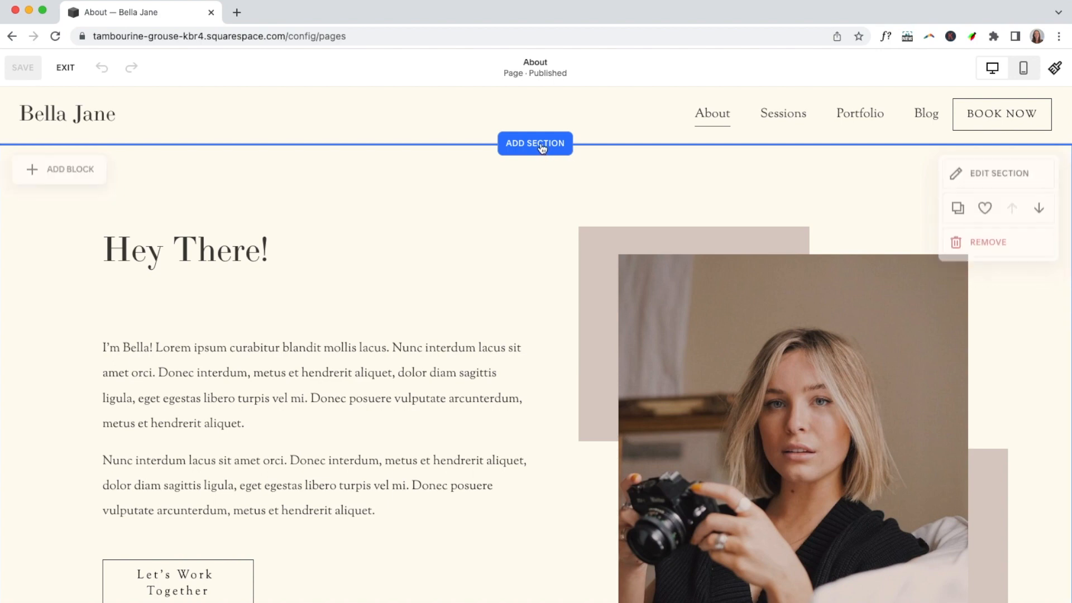
- Insert the saved "Memories last a lifetime" section above the "Hey There!" section of the About page
{"action": "left_click", "coordinate": [542, 147]}
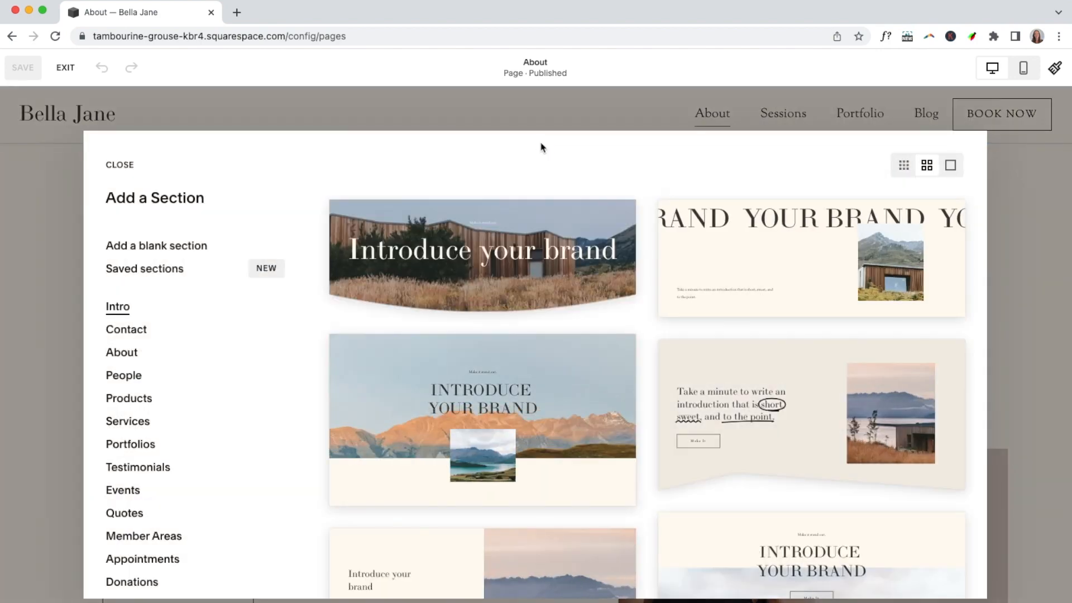
{"action": "left_click", "coordinate": [169, 270]}
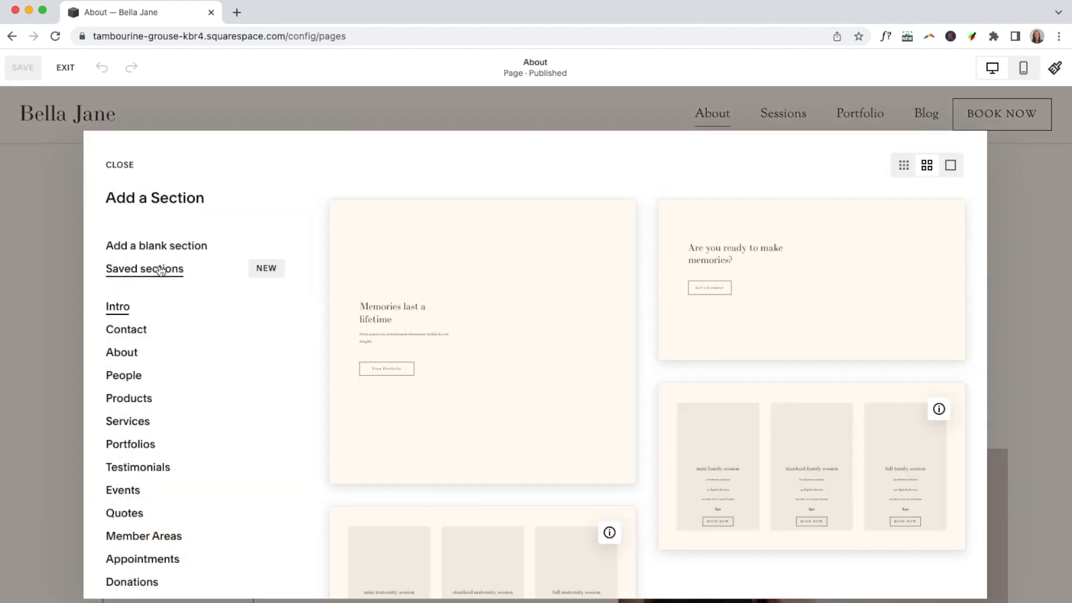
{"action": "left_click", "coordinate": [493, 301]}
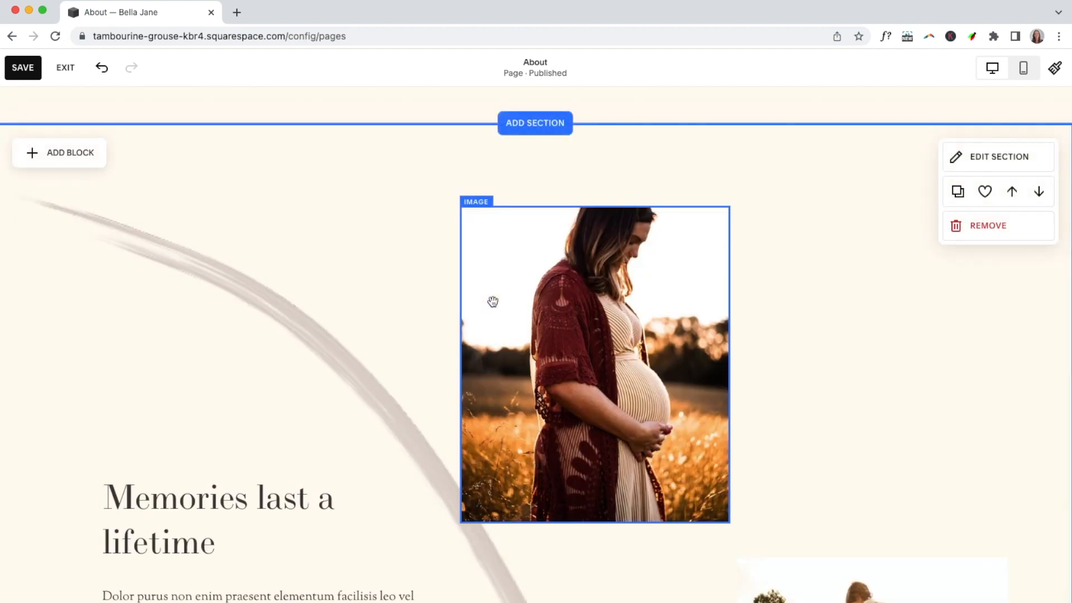
- Look over the inserted section, undo its insertion and exit the About page editor
{"action": "scroll", "coordinate": [493, 301], "scroll_direction": "up", "scroll_amount": 3}
{"action": "scroll", "coordinate": [493, 305], "scroll_direction": "up", "scroll_amount": 3}
{"action": "scroll", "coordinate": [492, 303], "scroll_direction": "down", "scroll_amount": 6}
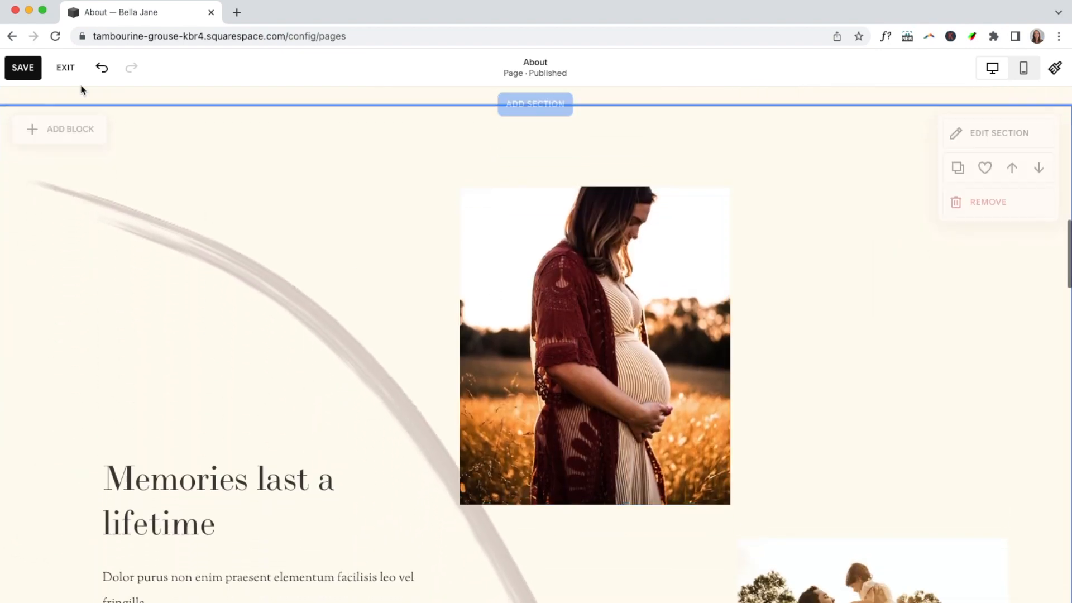
{"action": "left_click", "coordinate": [101, 68]}
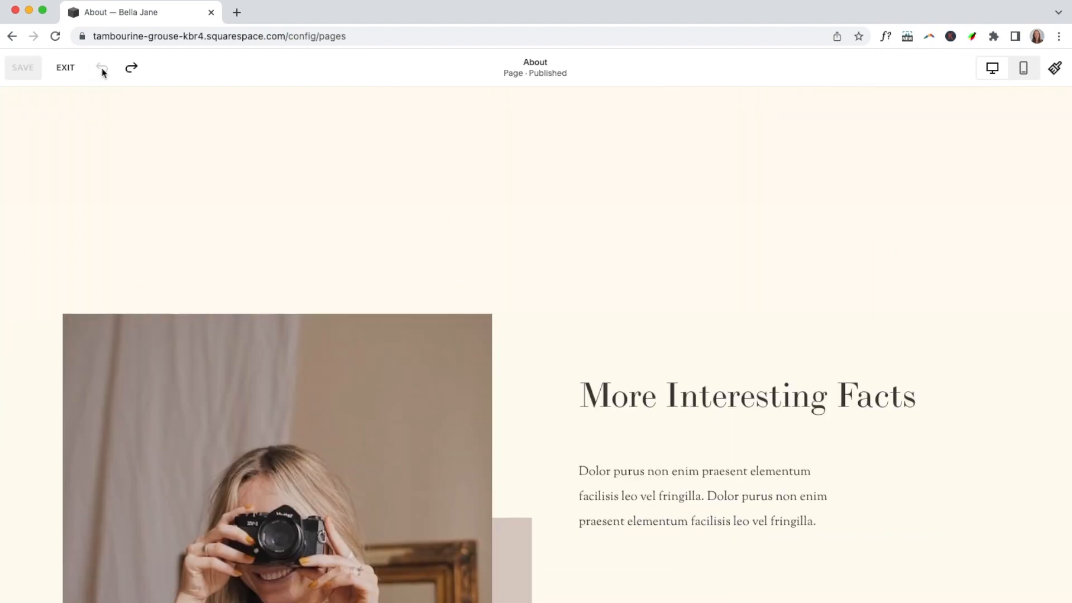
{"action": "left_click", "coordinate": [66, 68]}
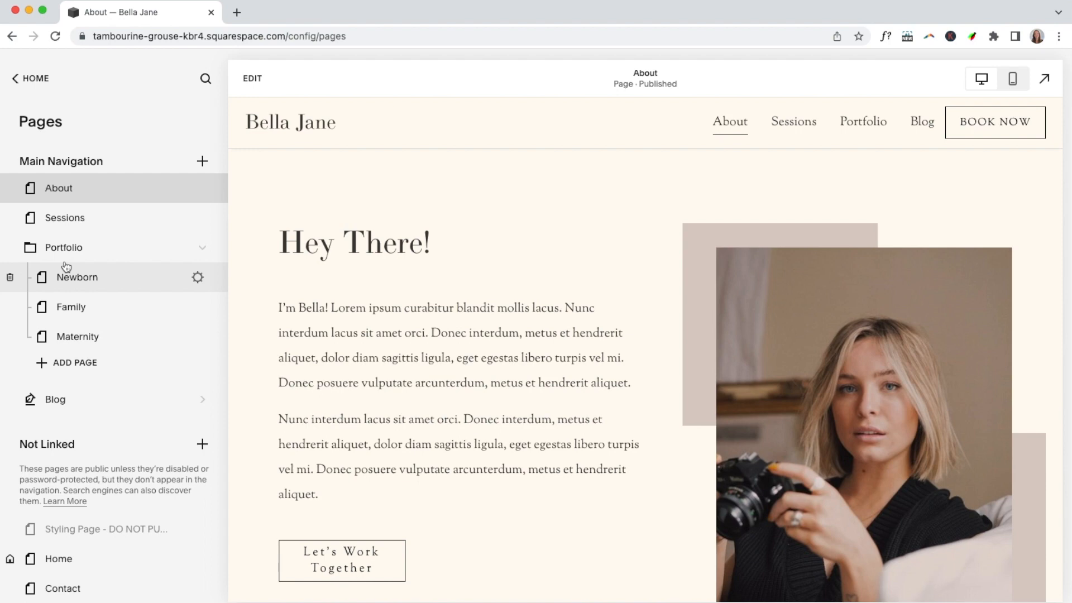
- Reopen the About page for editing and review the site title and logo settings of the header
{"action": "left_click", "coordinate": [251, 80]}
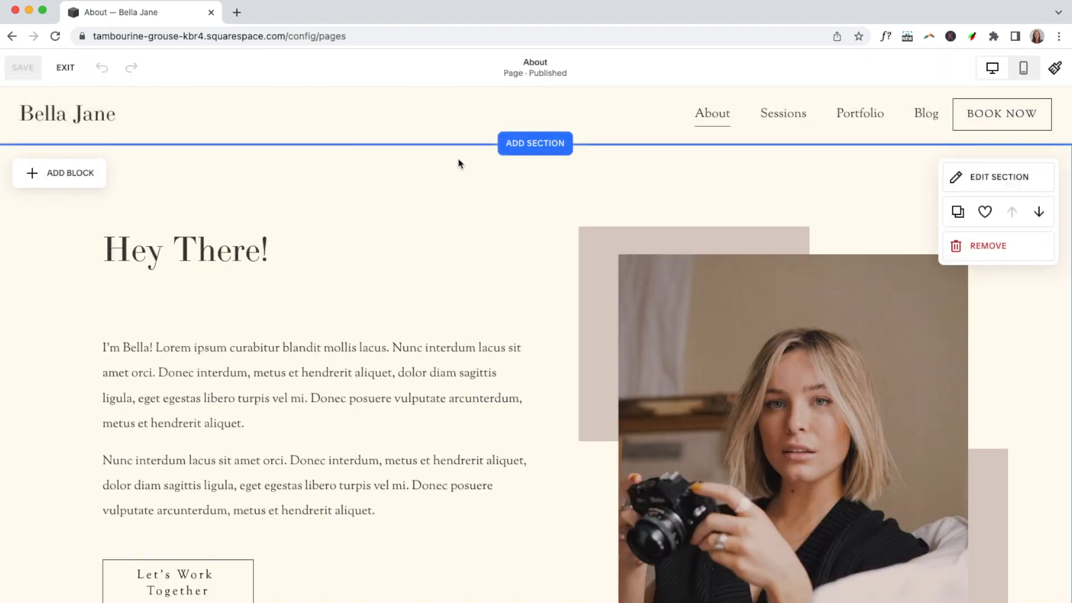
{"action": "left_click", "coordinate": [536, 121]}
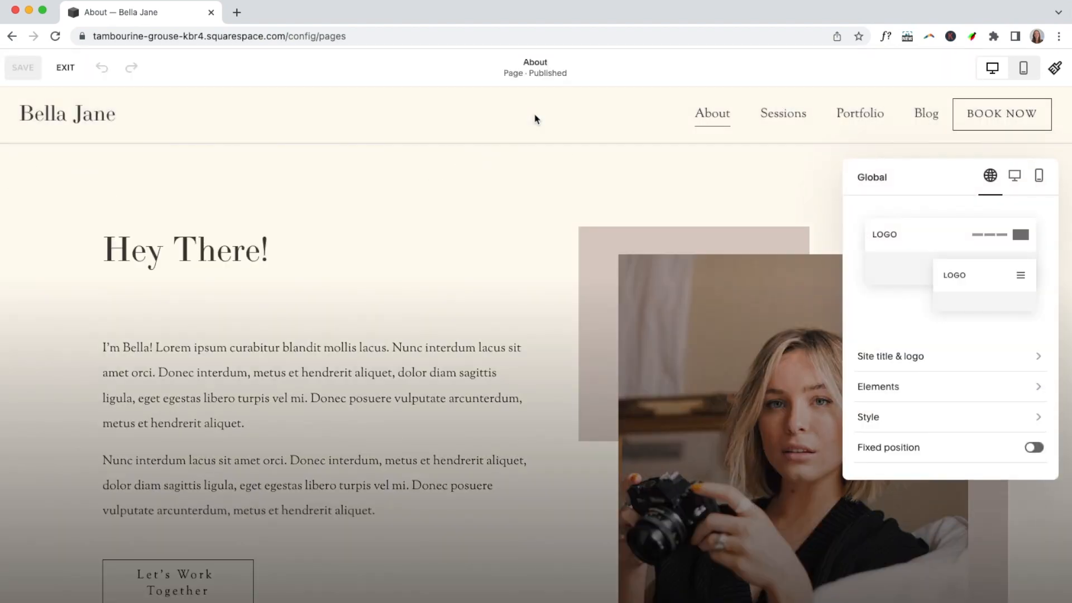
{"action": "left_click", "coordinate": [1034, 357]}
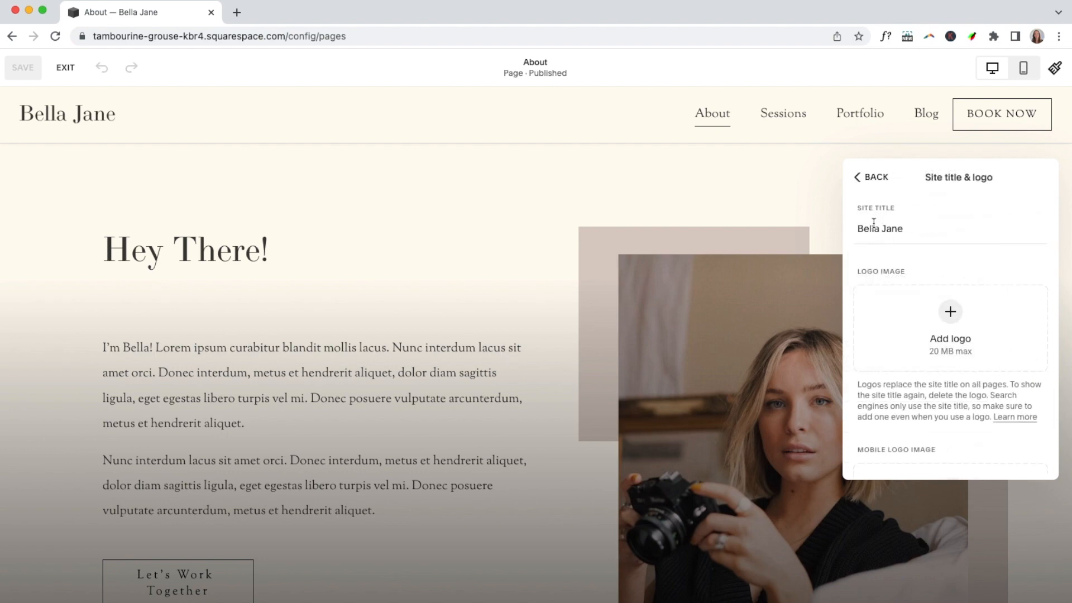
{"action": "double_click", "coordinate": [874, 223]}
{"action": "left_click", "coordinate": [875, 177]}
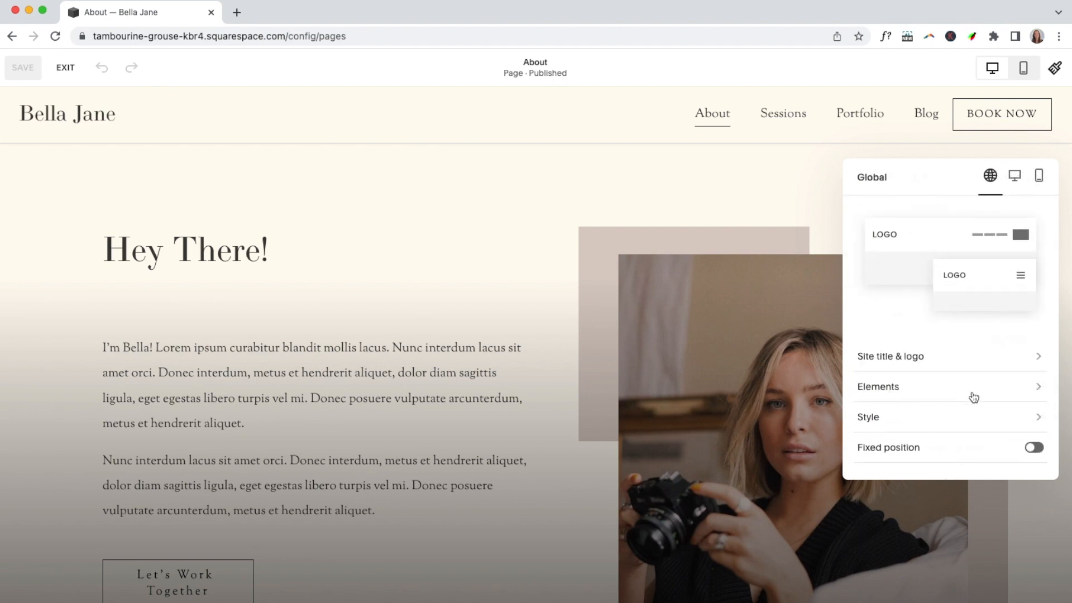
- Turn the header's Book Now button off and back on, and inspect its label and link fields
{"action": "left_click", "coordinate": [1037, 393]}
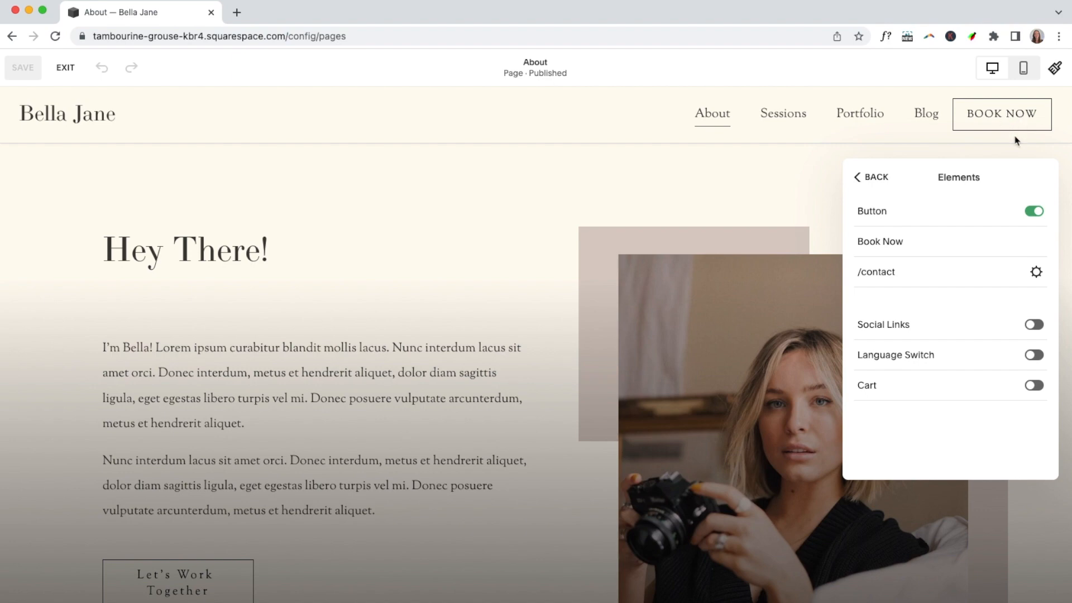
{"action": "left_click", "coordinate": [1034, 212]}
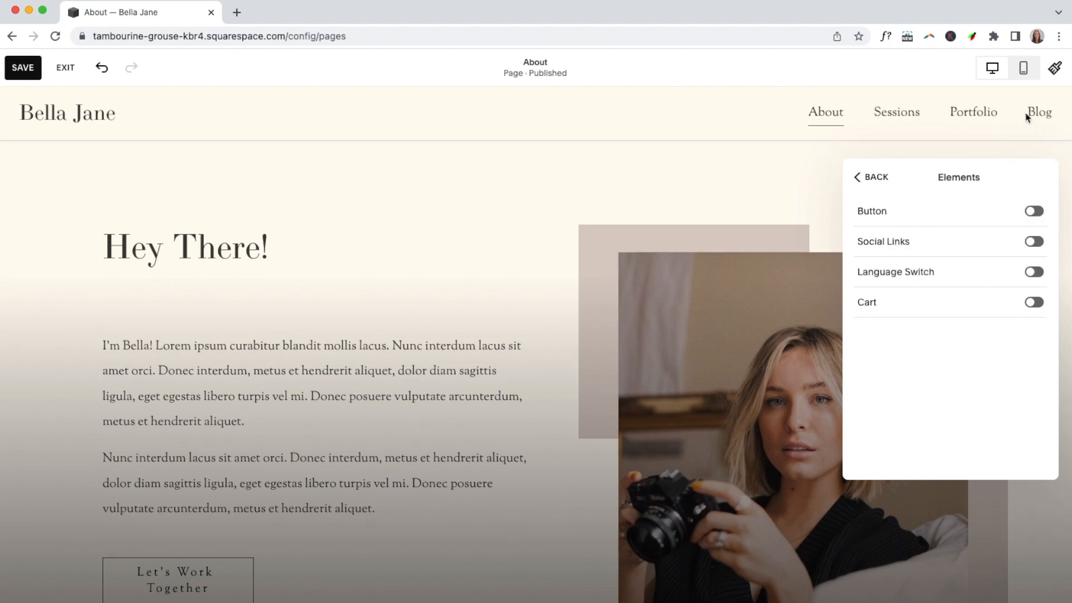
{"action": "left_click", "coordinate": [1035, 214]}
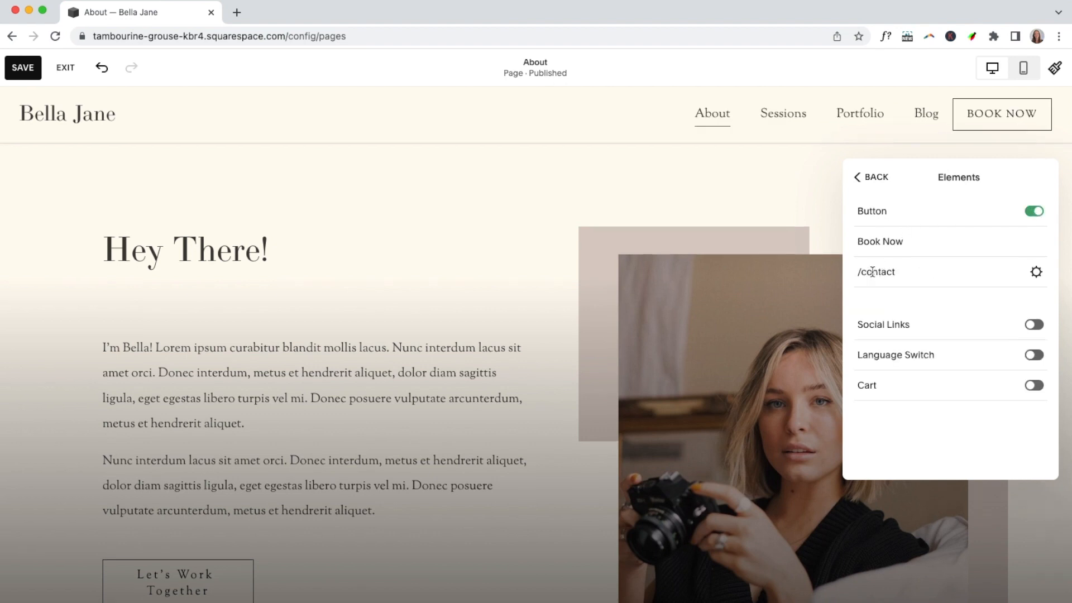
{"action": "left_click", "coordinate": [910, 272]}
{"action": "double_click", "coordinate": [894, 241]}
- Enable the header's social links, try square, rounded and circular icon borders, and return to no border
{"action": "left_click", "coordinate": [1037, 326]}
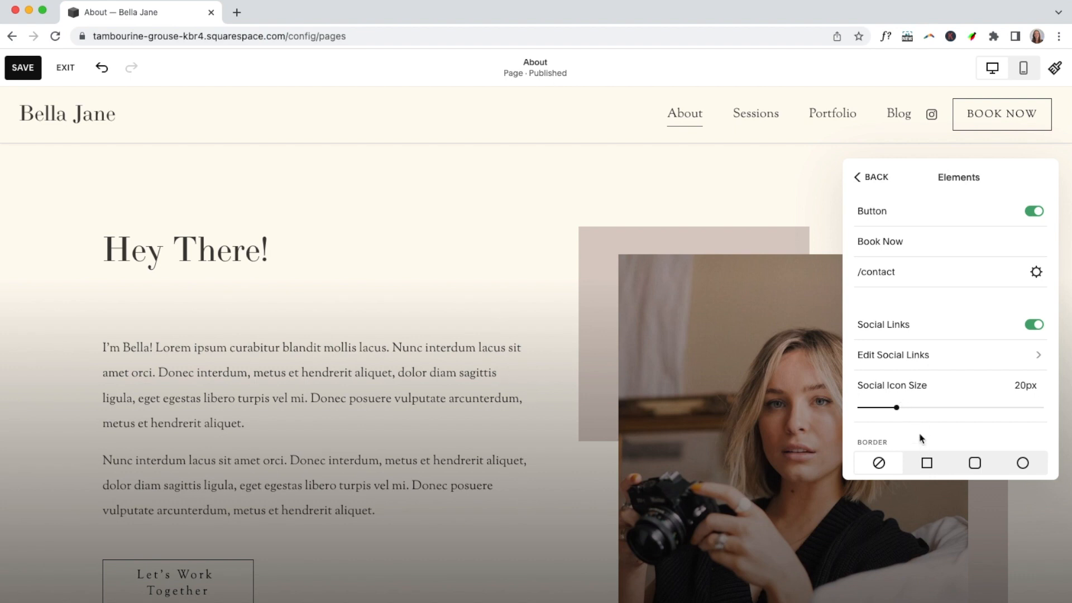
{"action": "left_click", "coordinate": [930, 468]}
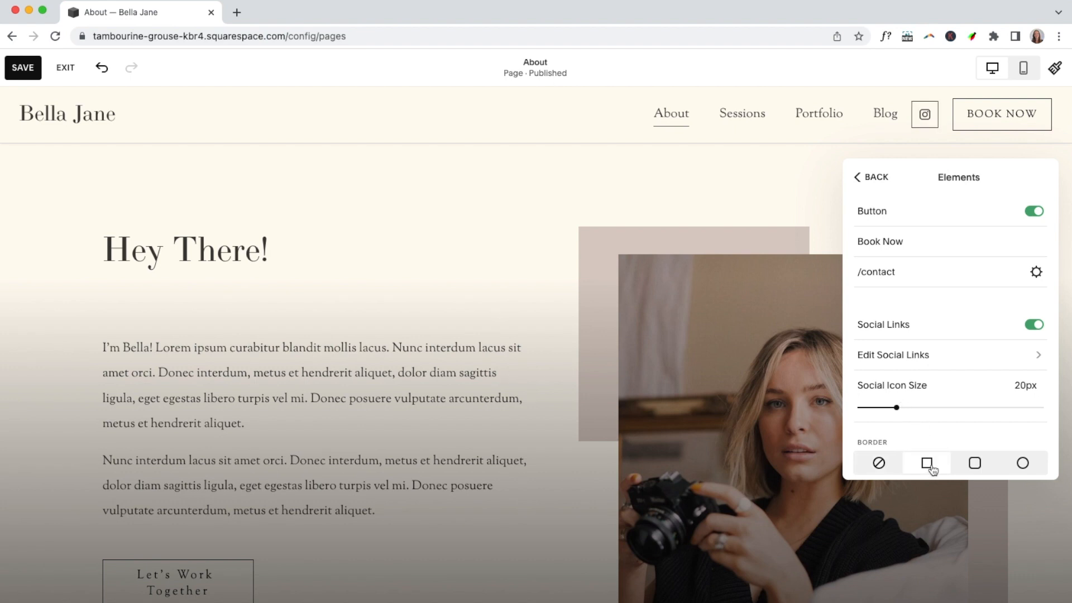
{"action": "left_click", "coordinate": [970, 468]}
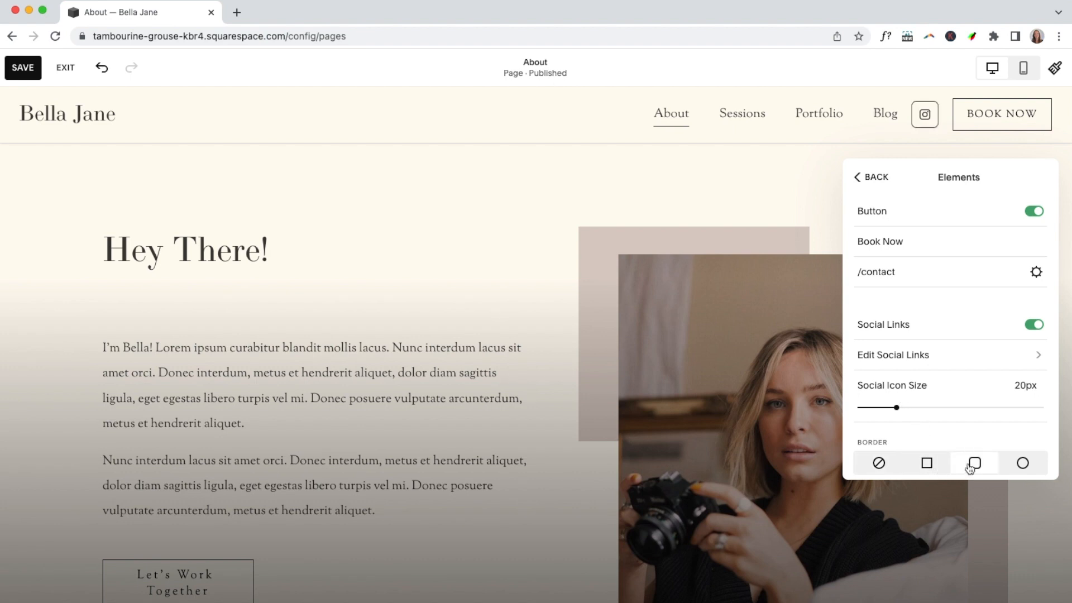
{"action": "left_click", "coordinate": [1018, 470]}
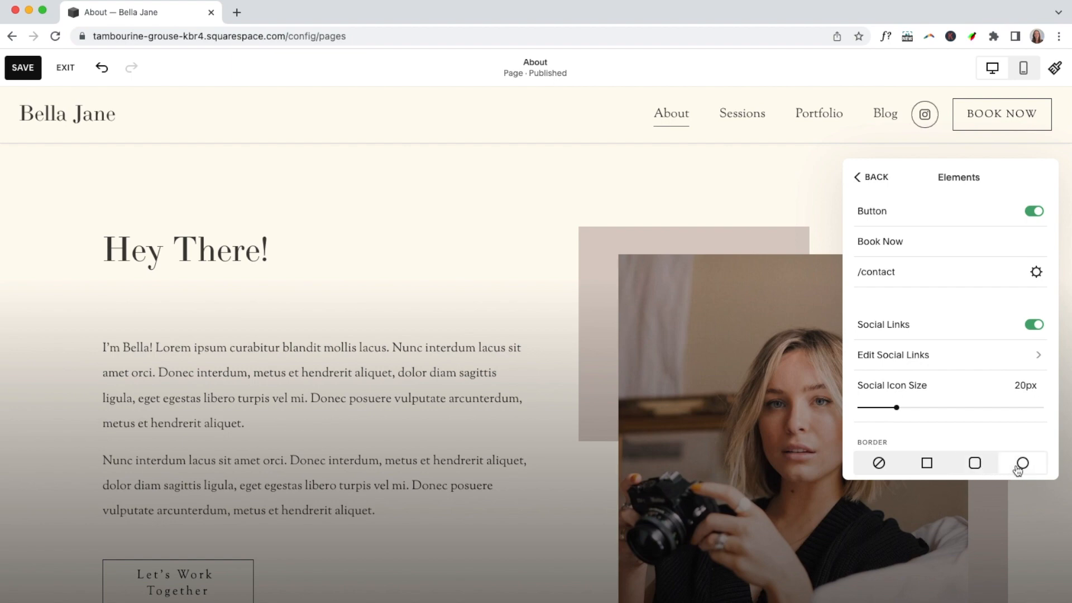
{"action": "left_click", "coordinate": [878, 463]}
{"action": "scroll", "coordinate": [923, 424], "scroll_direction": "down", "scroll_amount": 4}
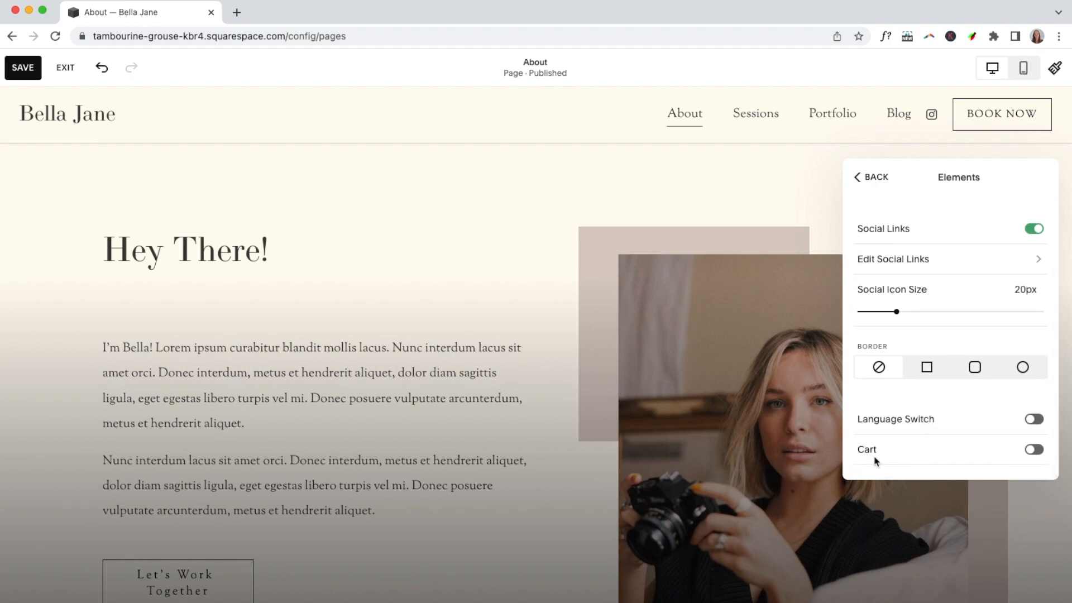
- Enable the header's cart, try a solid shopping bag as its icon, and turn the cart off again
{"action": "left_click", "coordinate": [1034, 450]}
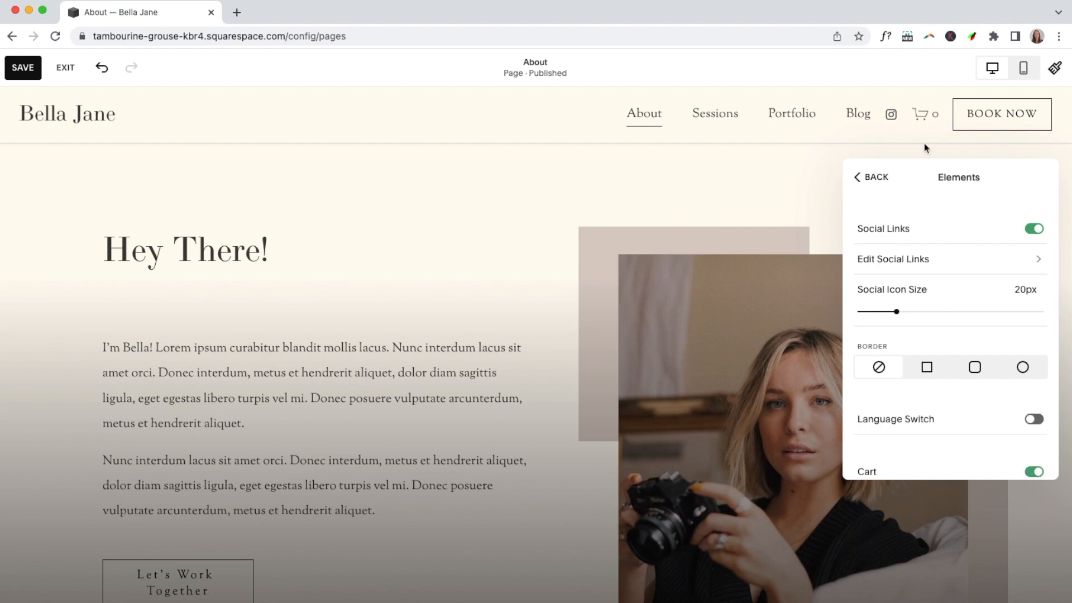
{"action": "scroll", "coordinate": [932, 395], "scroll_direction": "down", "scroll_amount": 5}
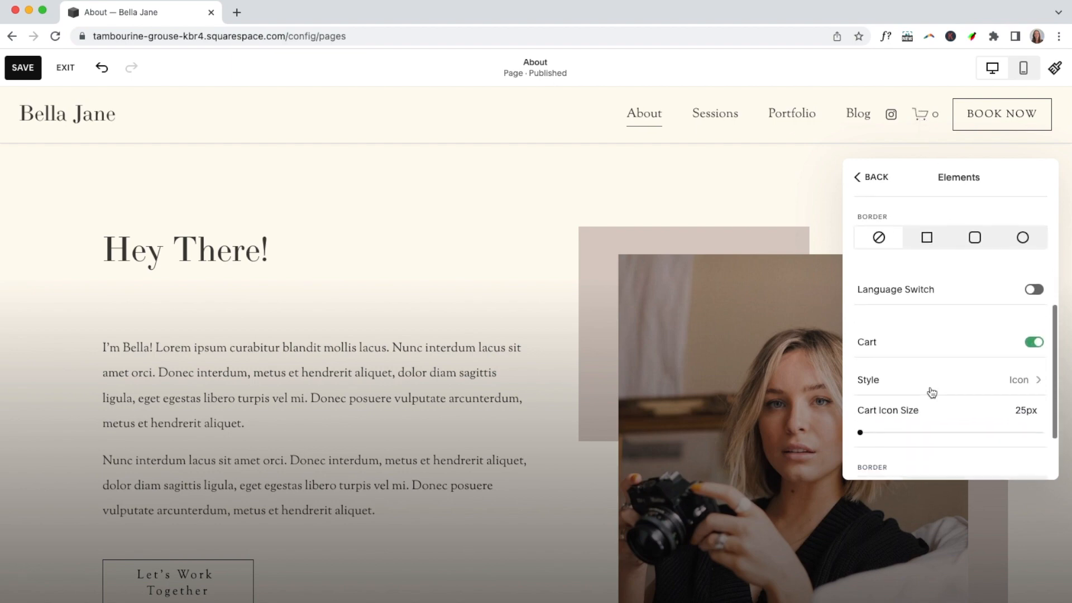
{"action": "left_click", "coordinate": [1038, 371]}
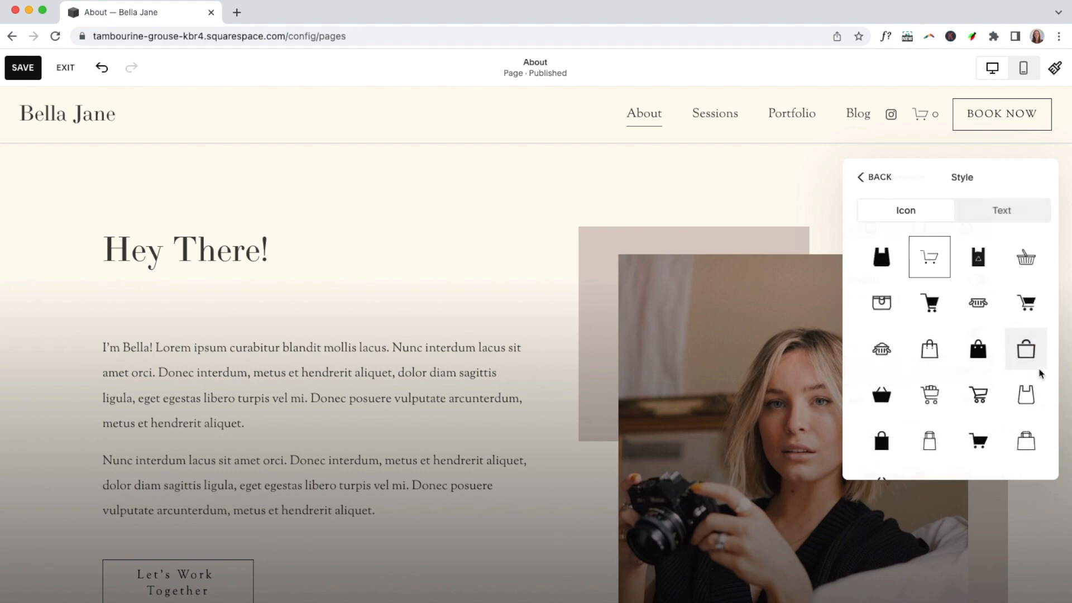
{"action": "left_click", "coordinate": [978, 353]}
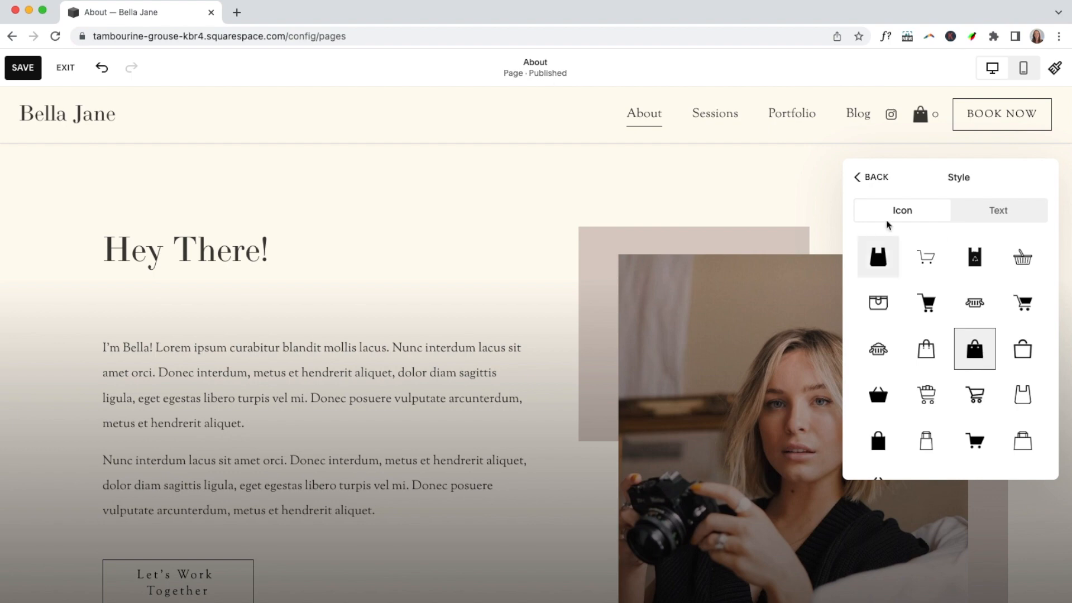
{"action": "left_click", "coordinate": [876, 178]}
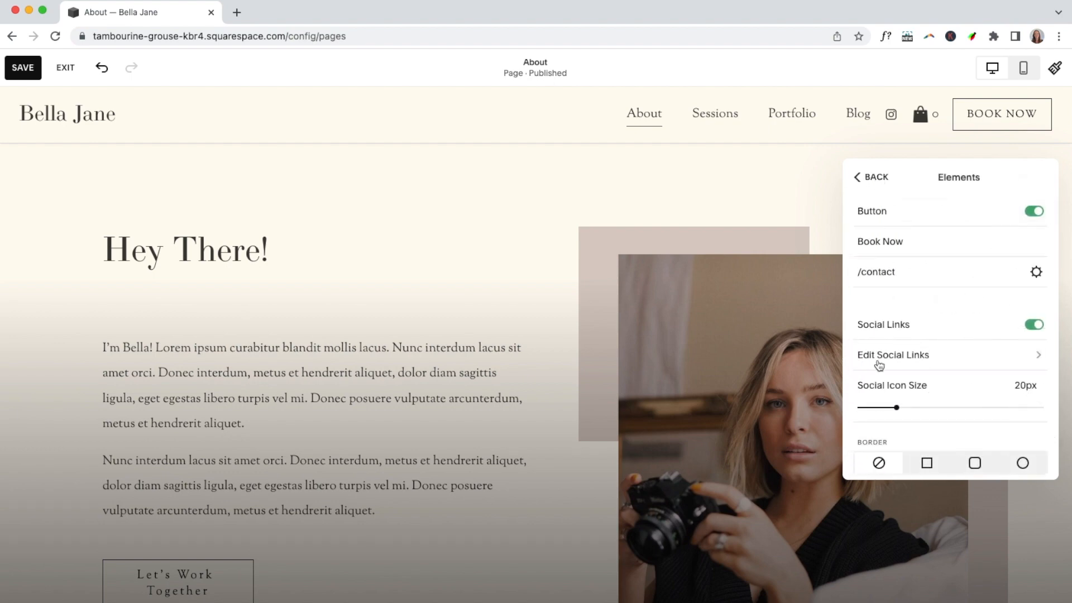
{"action": "scroll", "coordinate": [994, 375], "scroll_direction": "down", "scroll_amount": 3}
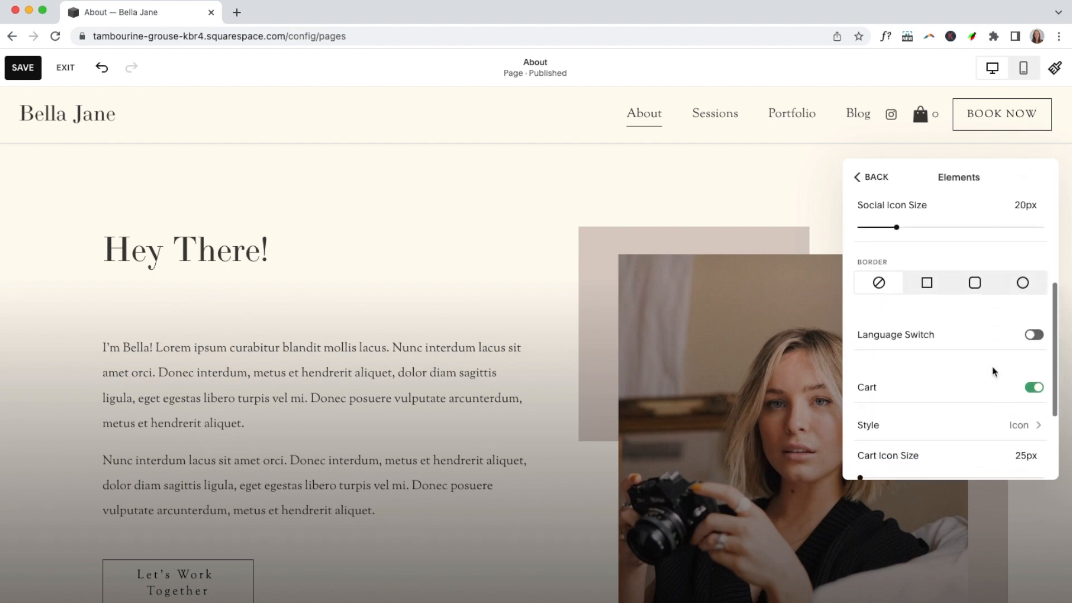
{"action": "left_click", "coordinate": [1034, 385]}
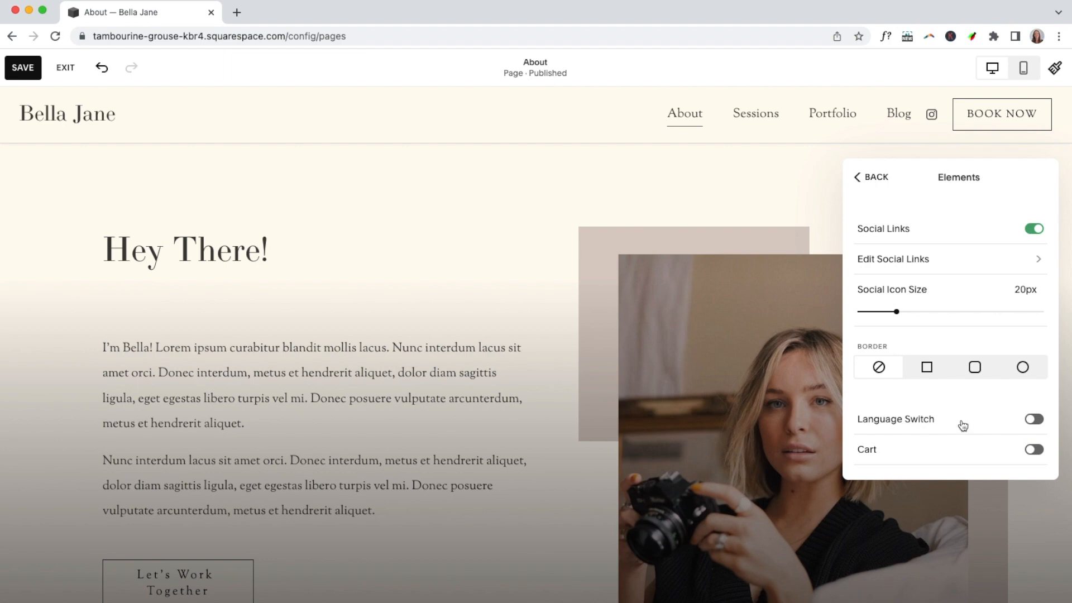
- Close the header settings and exit the About page editor, discarding the unsaved changes
{"action": "left_click", "coordinate": [877, 177]}
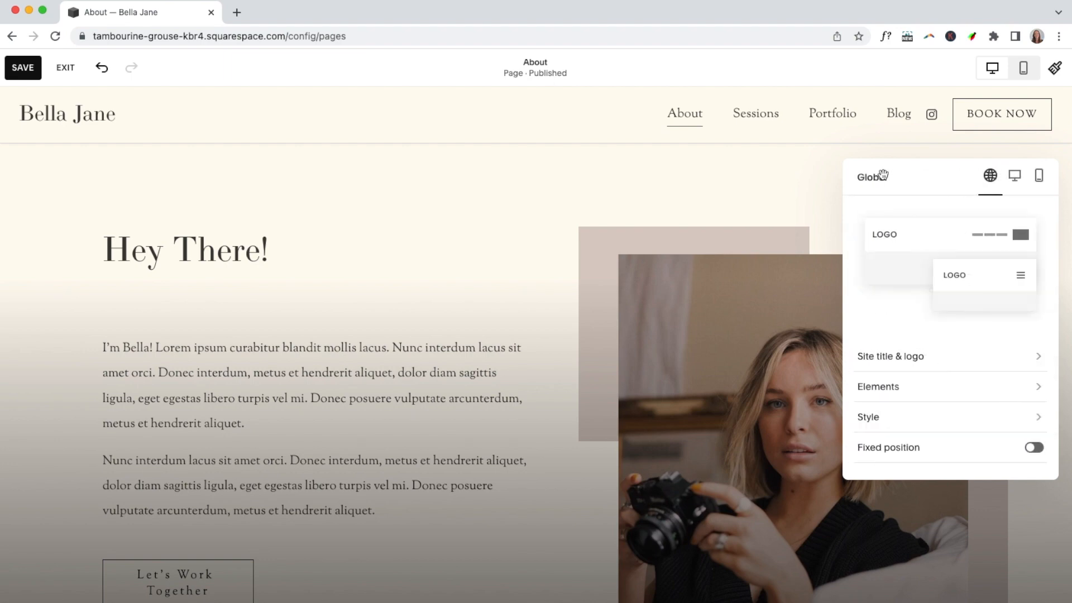
{"action": "left_click", "coordinate": [717, 175]}
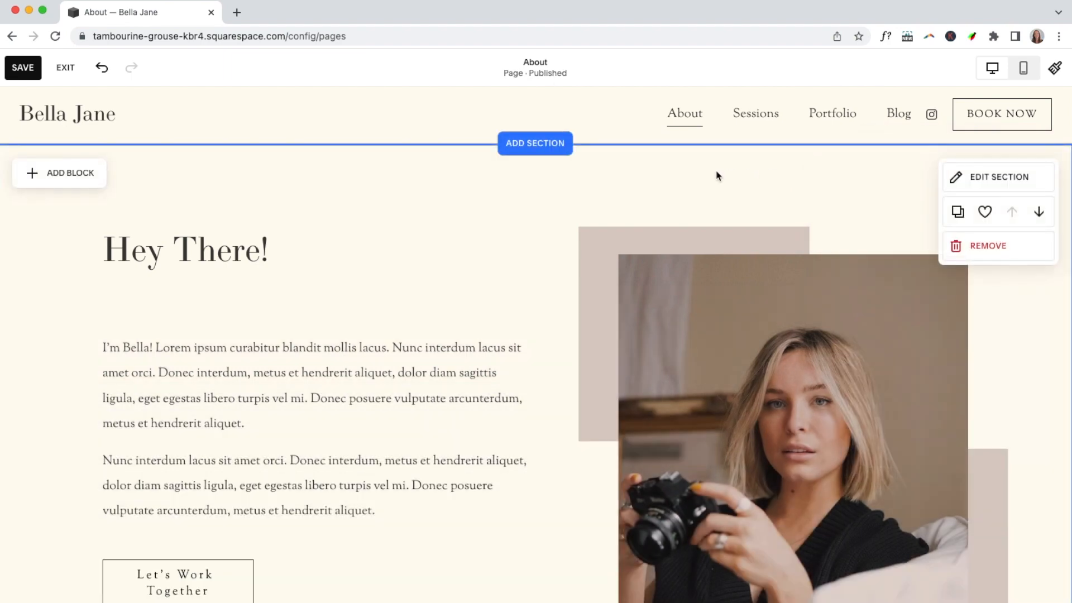
{"action": "mouse_move", "coordinate": [136, 103]}
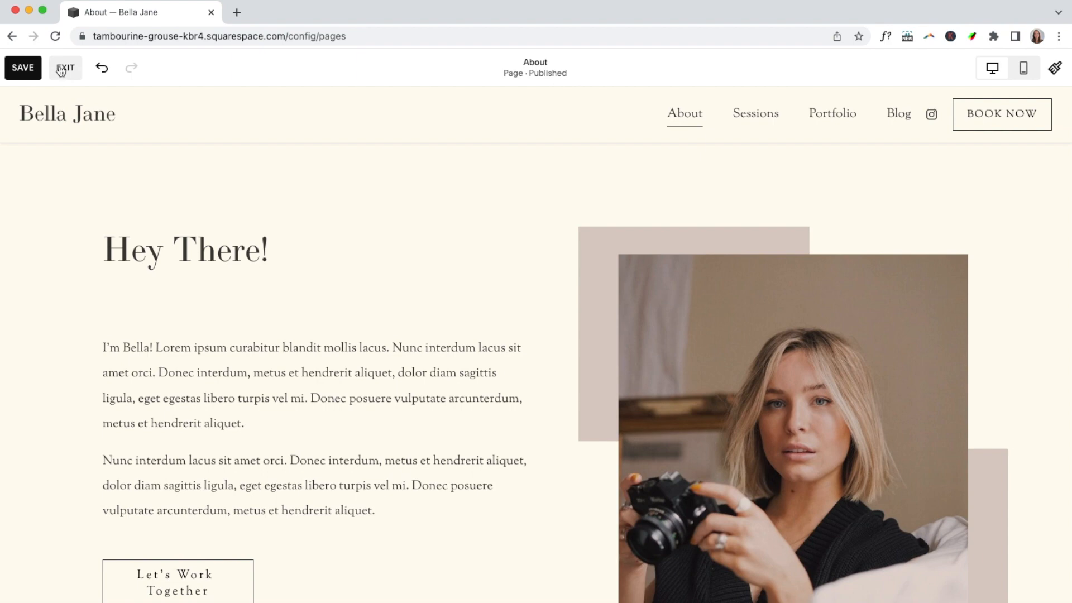
{"action": "left_click", "coordinate": [63, 68]}
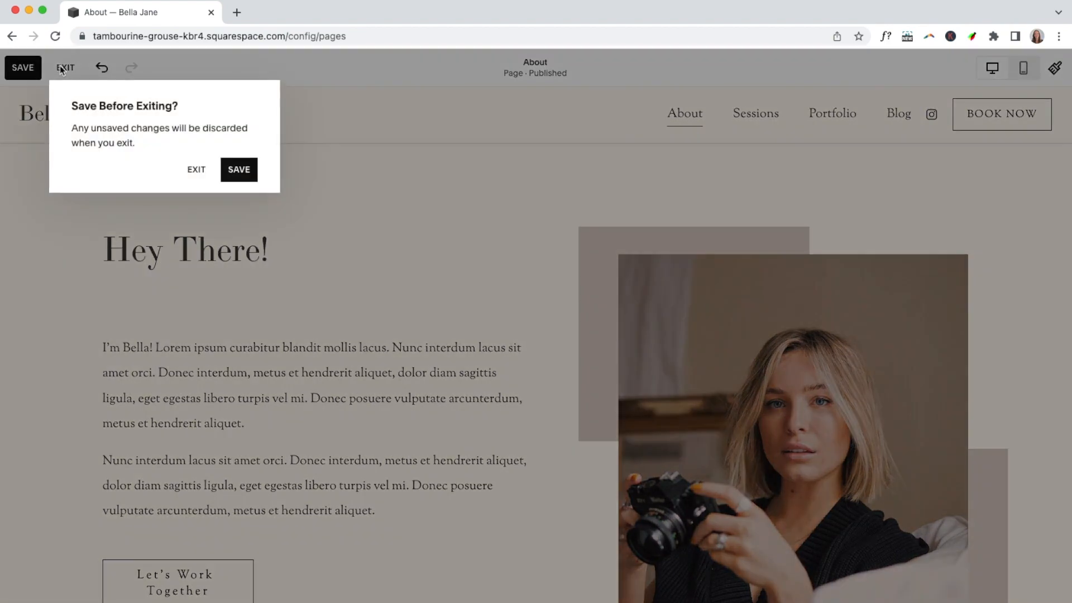
{"action": "left_click", "coordinate": [197, 171]}
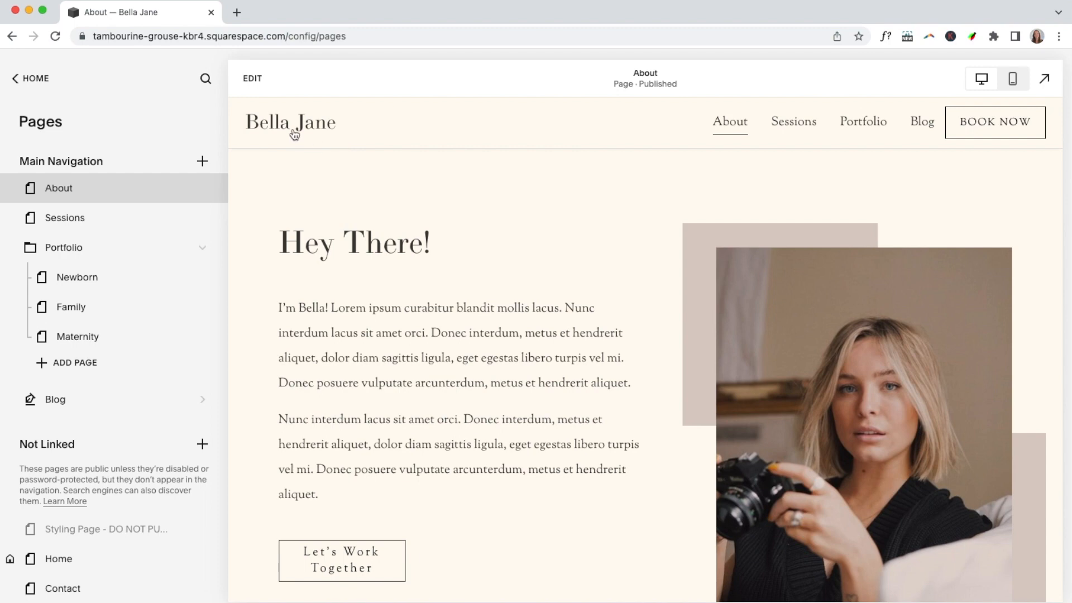
- Open the Home page and look through its sections down to the image gallery under the Follow heading
{"action": "left_click", "coordinate": [295, 135]}
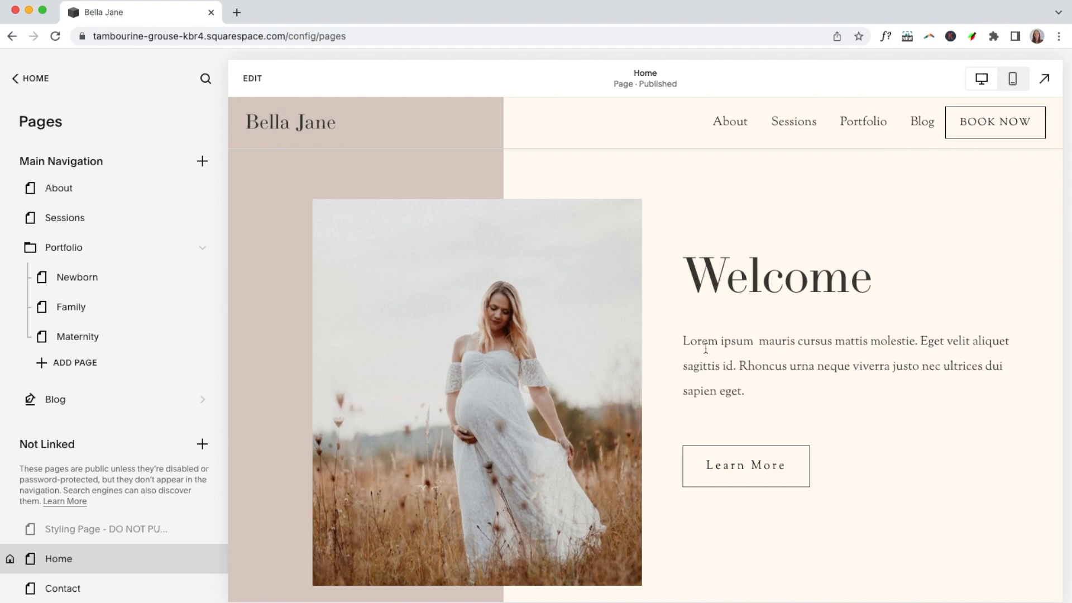
{"action": "scroll", "coordinate": [724, 358], "scroll_direction": "down", "scroll_amount": 6}
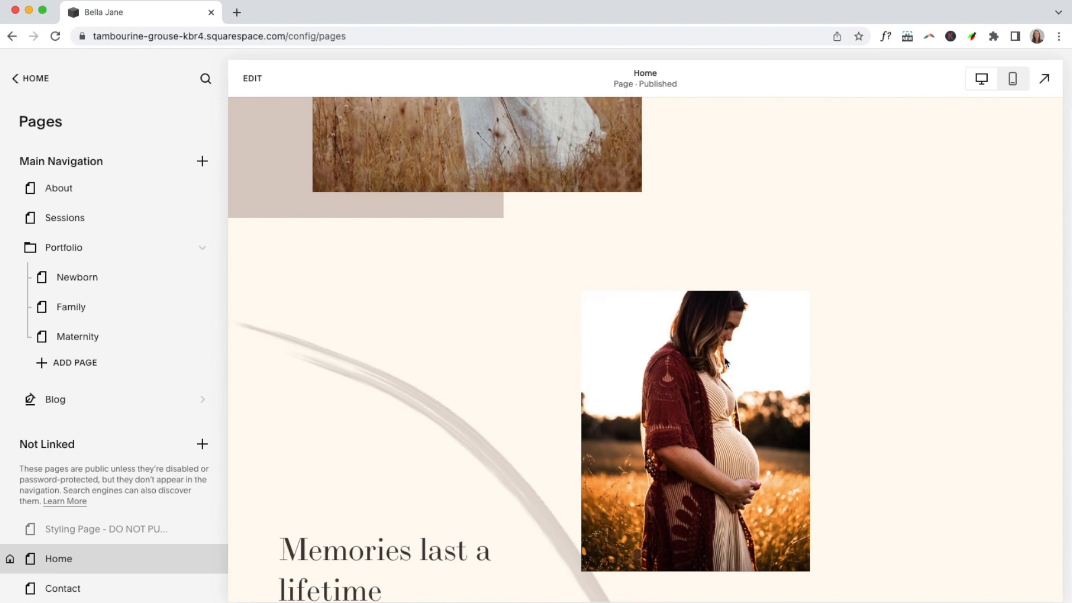
{"action": "scroll", "coordinate": [726, 362], "scroll_direction": "down", "scroll_amount": 10}
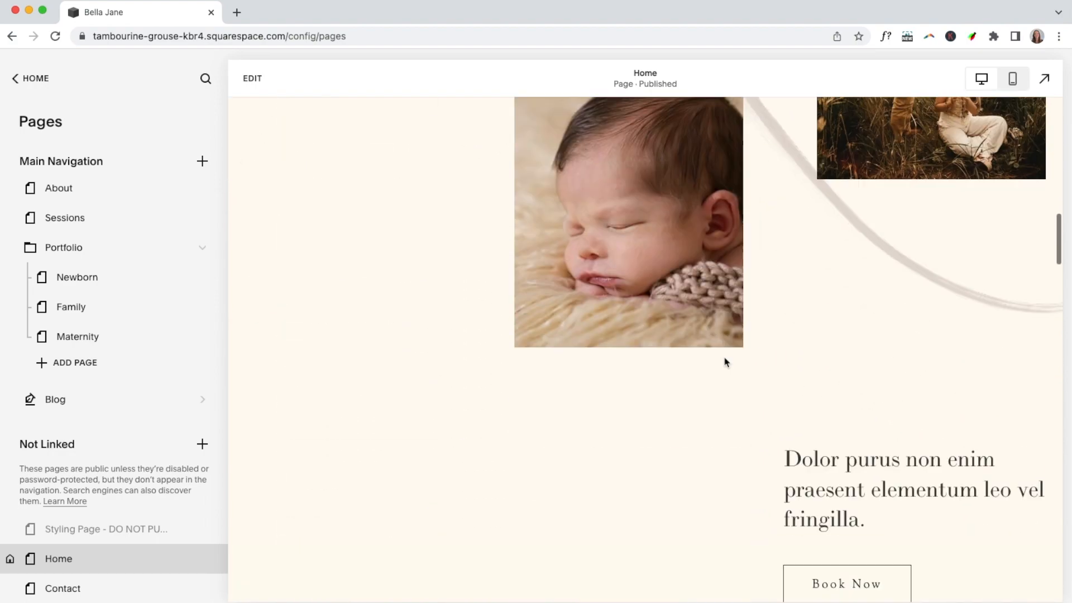
{"action": "scroll", "coordinate": [724, 362], "scroll_direction": "down", "scroll_amount": 12}
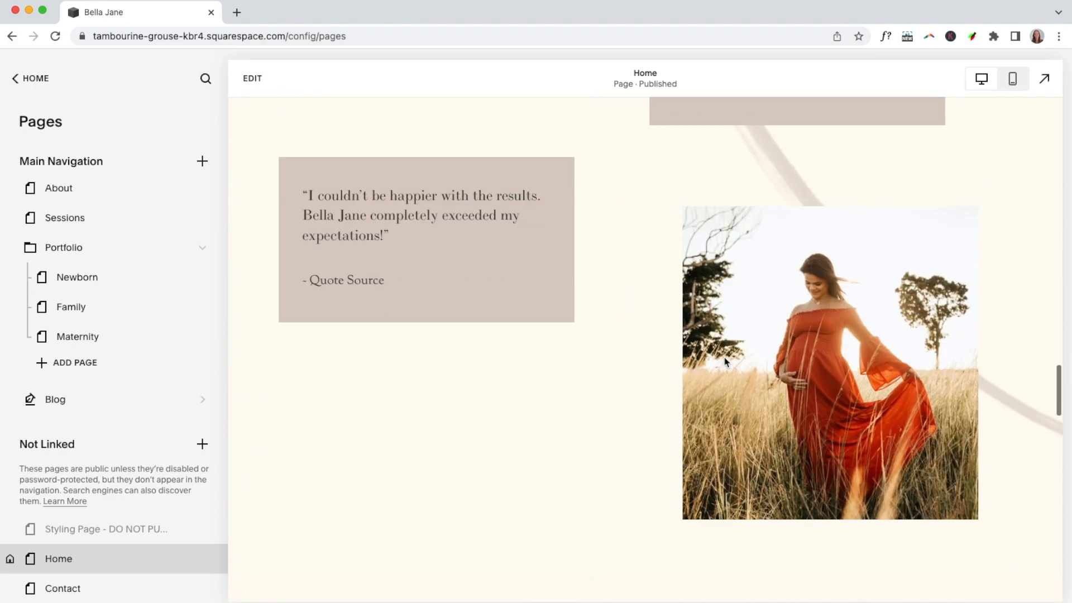
{"action": "scroll", "coordinate": [725, 362], "scroll_direction": "down", "scroll_amount": 6}
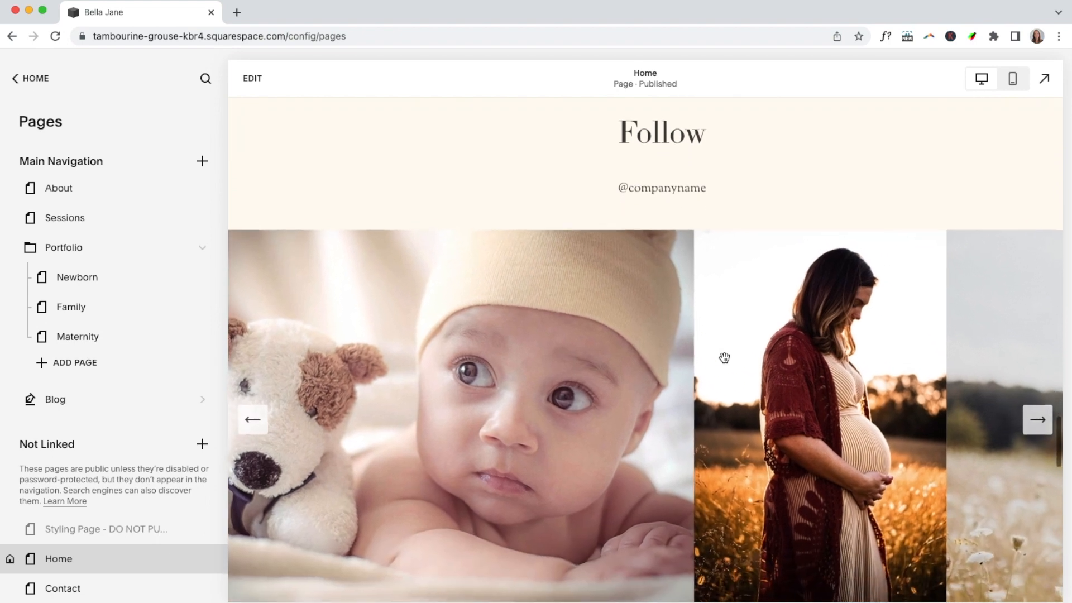
{"action": "scroll", "coordinate": [725, 357], "scroll_direction": "down", "scroll_amount": 2}
{"action": "scroll", "coordinate": [725, 357], "scroll_direction": "up", "scroll_amount": 4}
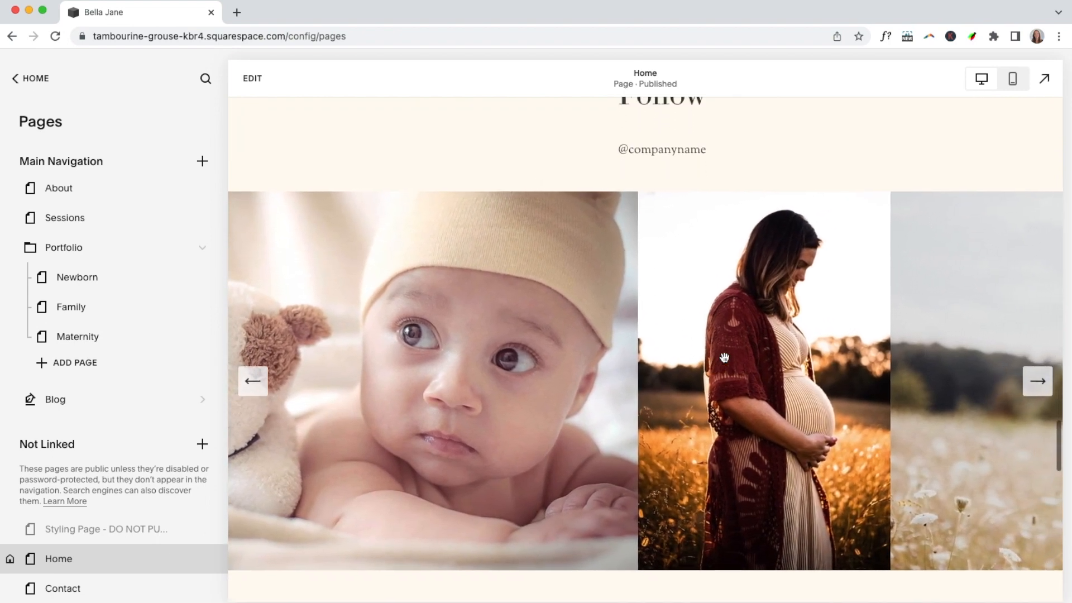
{"action": "scroll", "coordinate": [724, 357], "scroll_direction": "up", "scroll_amount": 1}
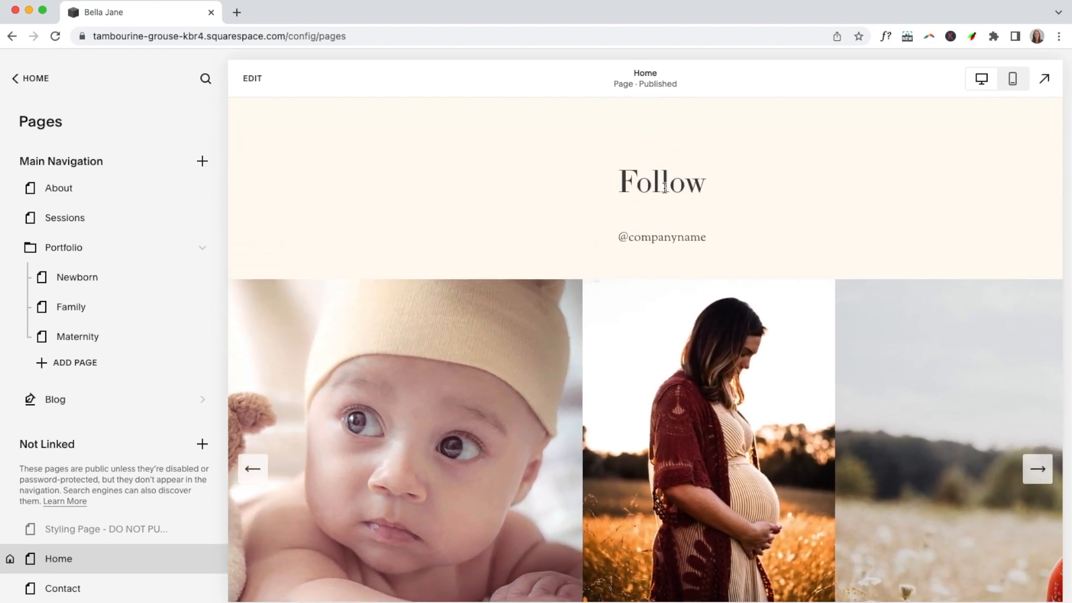
{"action": "scroll", "coordinate": [661, 236], "scroll_direction": "down", "scroll_amount": 2}
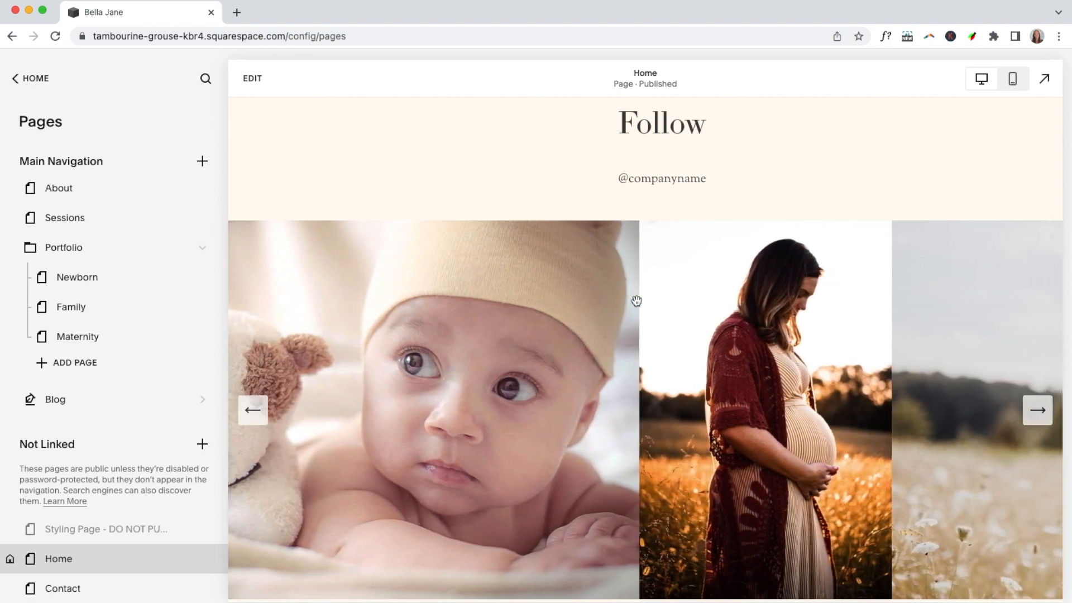
{"action": "scroll", "coordinate": [637, 301], "scroll_direction": "down", "scroll_amount": 3}
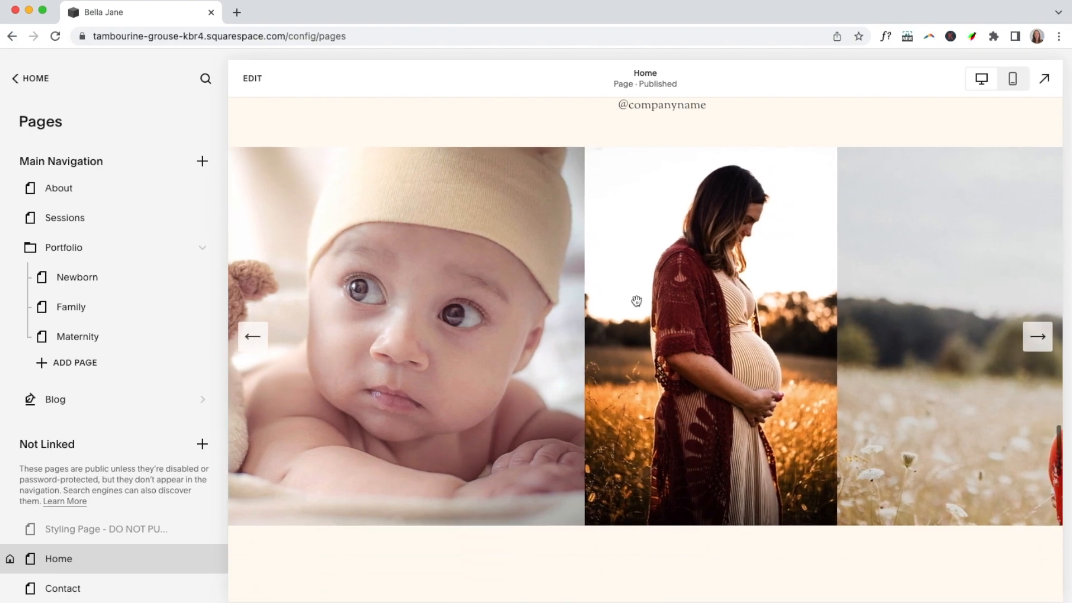
{"action": "scroll", "coordinate": [637, 301], "scroll_direction": "down", "scroll_amount": 1}
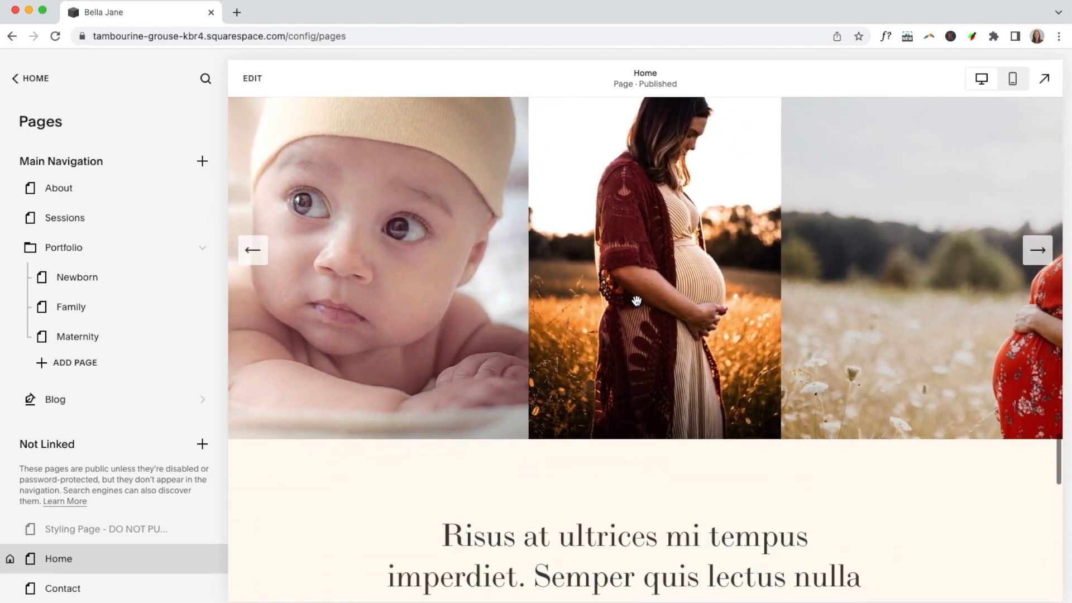
{"action": "scroll", "coordinate": [473, 265], "scroll_direction": "up", "scroll_amount": 20}
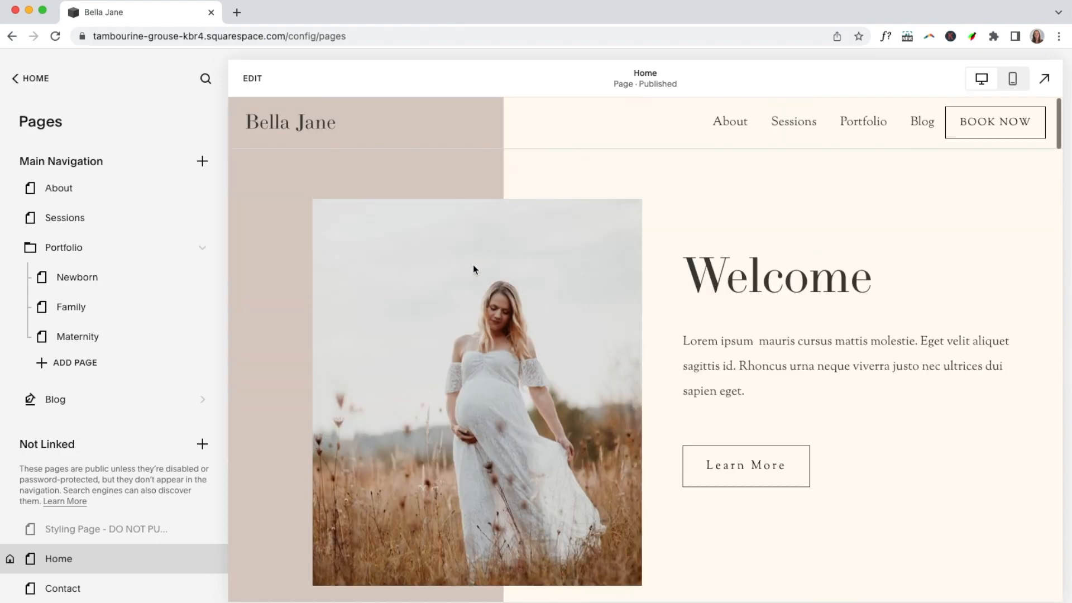
- Review the site's pages under Main Navigation and Not Linked
{"action": "mouse_move", "coordinate": [185, 241]}
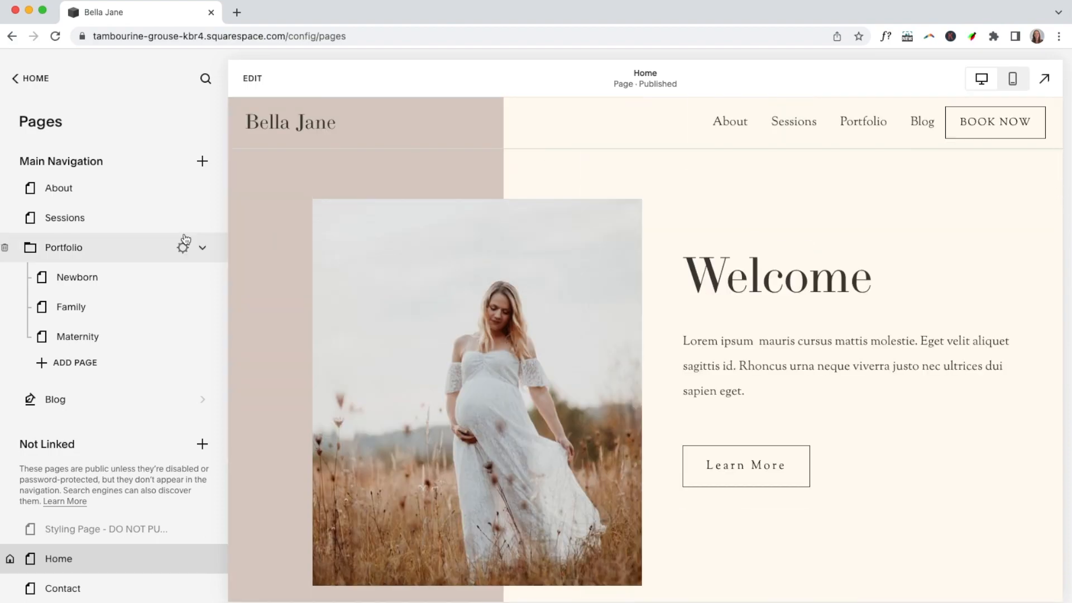
{"action": "scroll", "coordinate": [118, 244], "scroll_direction": "down", "scroll_amount": 2}
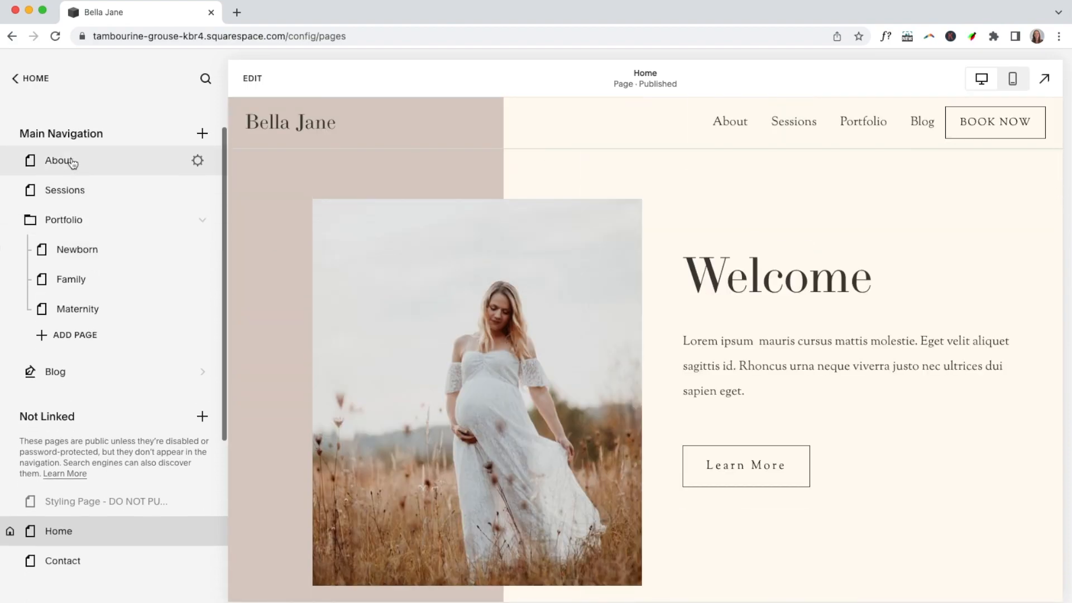
{"action": "mouse_move", "coordinate": [55, 157]}
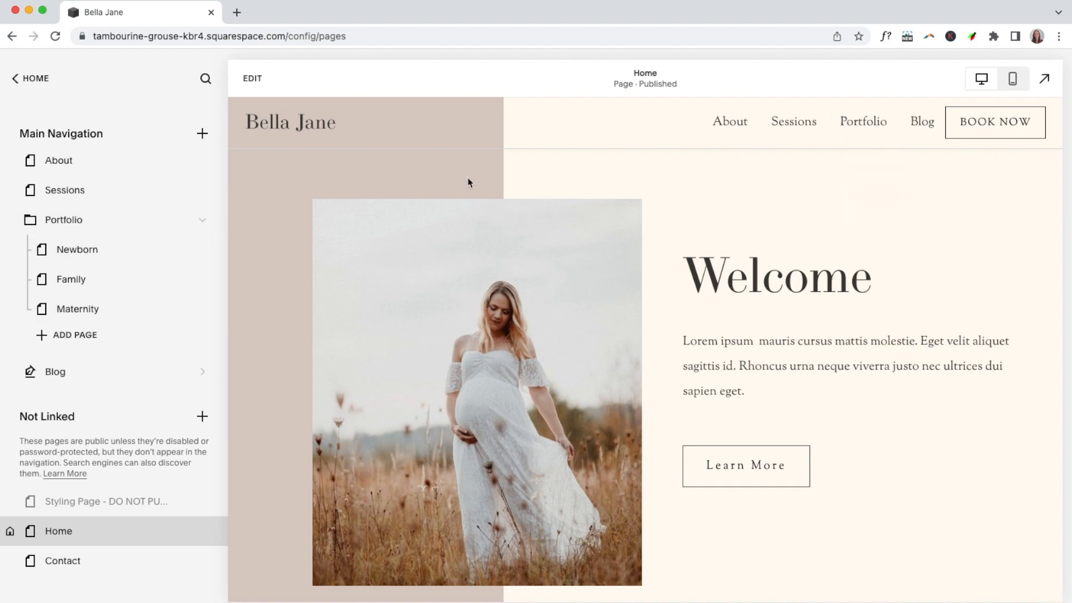
{"action": "scroll", "coordinate": [149, 305], "scroll_direction": "down", "scroll_amount": 2}
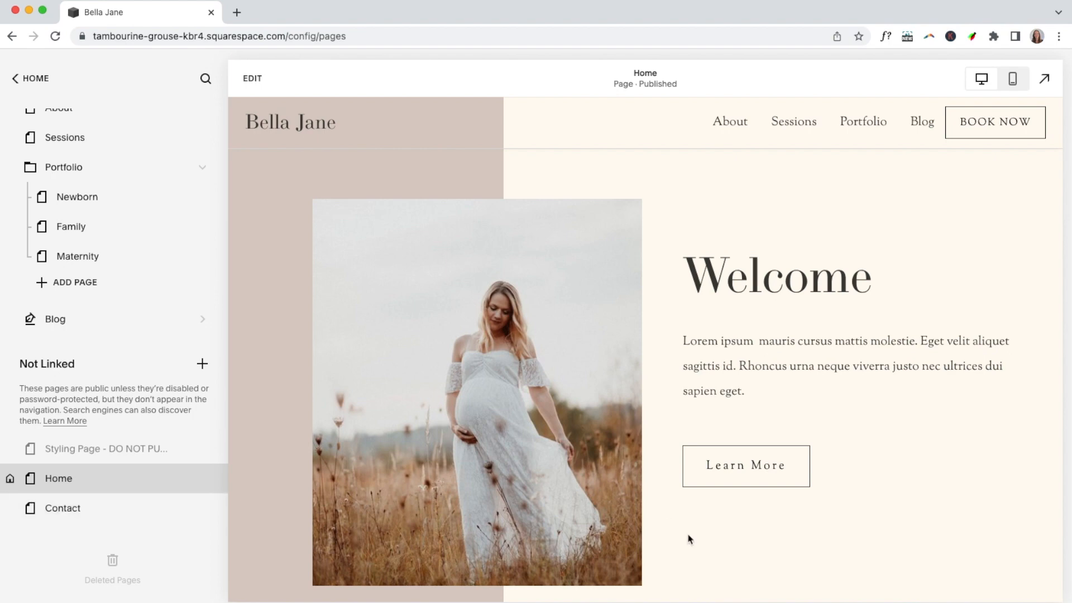
{"action": "scroll", "coordinate": [690, 539], "scroll_direction": "down", "scroll_amount": 3}
{"action": "scroll", "coordinate": [690, 539], "scroll_direction": "up", "scroll_amount": 3}
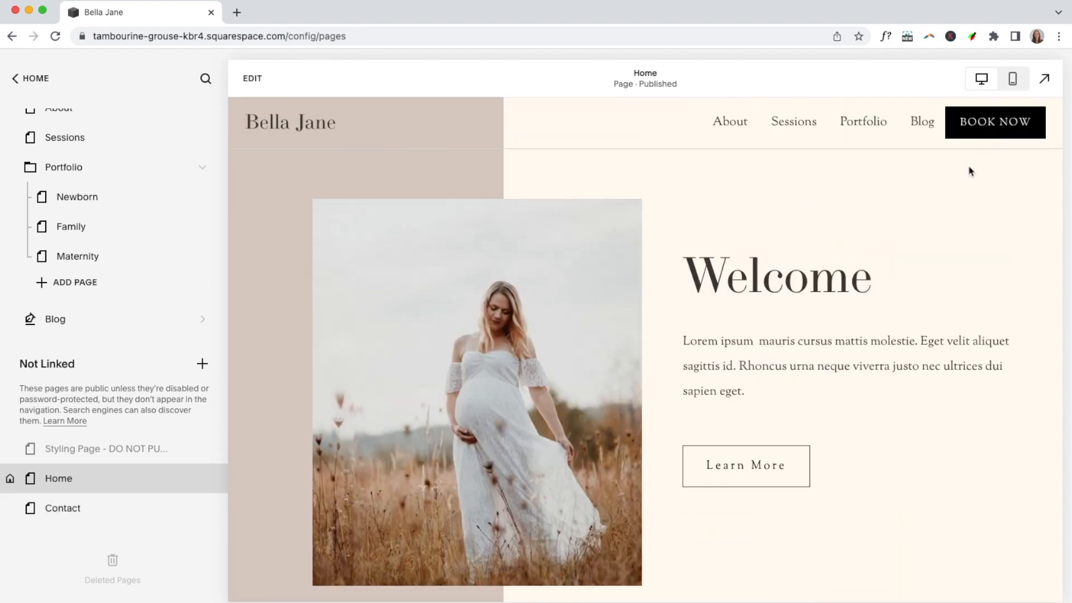
- Examine the Home page's footer, including its sign-up form, page links and contact button, and return to the header and page list
{"action": "scroll", "coordinate": [854, 411], "scroll_direction": "down", "scroll_amount": 6}
{"action": "scroll", "coordinate": [855, 413], "scroll_direction": "down", "scroll_amount": 20}
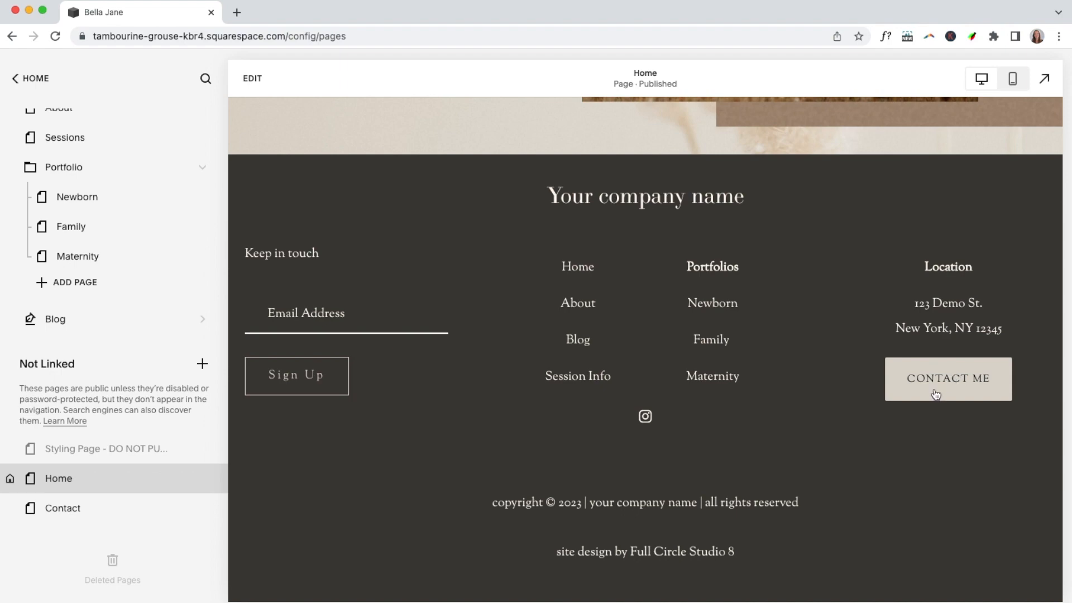
{"action": "scroll", "coordinate": [786, 328], "scroll_direction": "up", "scroll_amount": 15}
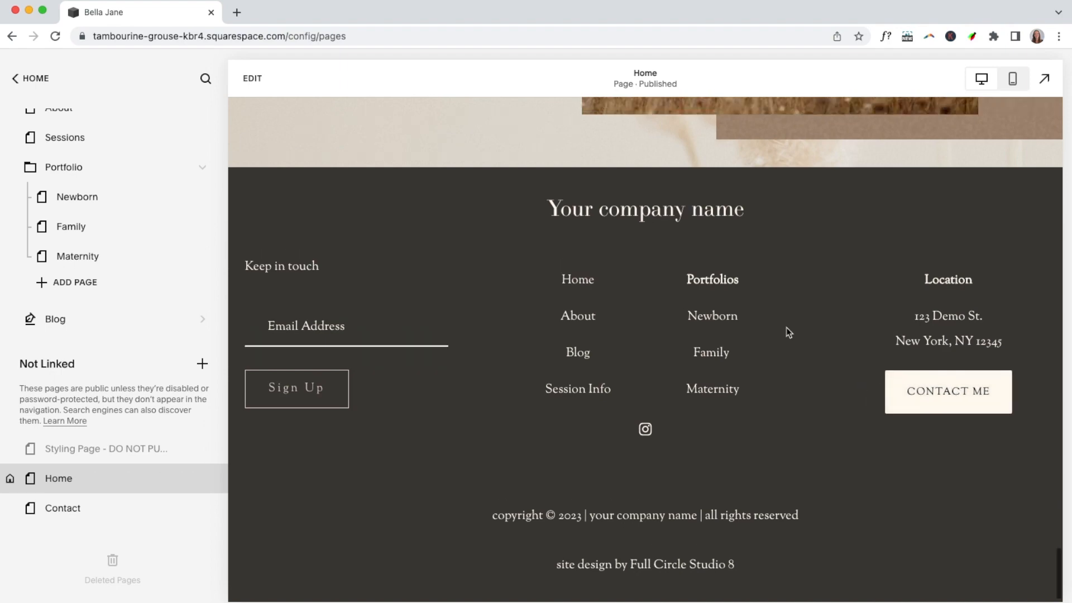
{"action": "scroll", "coordinate": [786, 327], "scroll_direction": "up", "scroll_amount": 10}
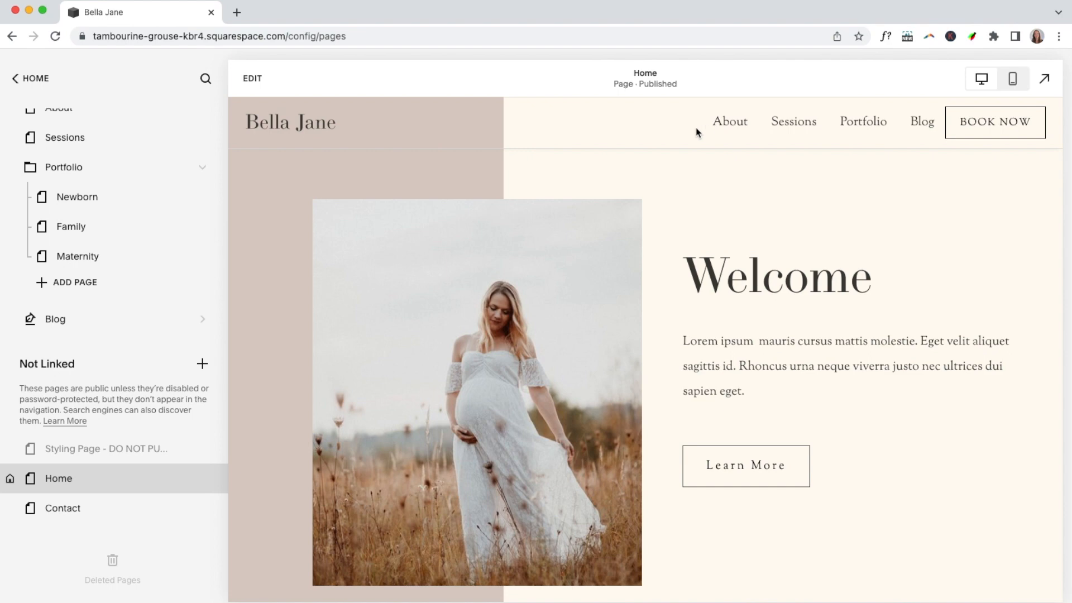
{"action": "mouse_move", "coordinate": [204, 272]}
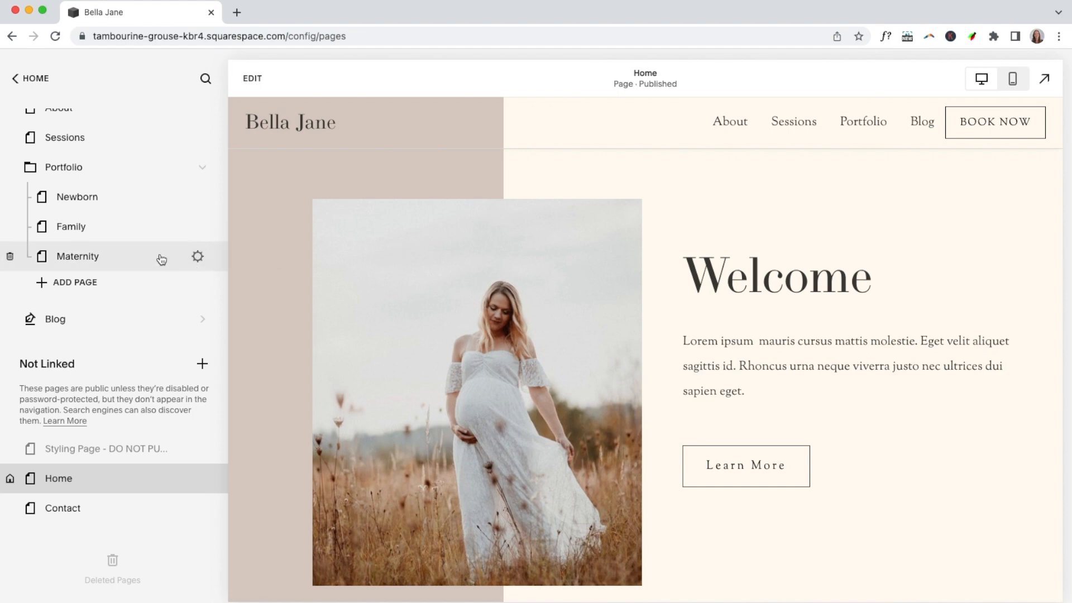
{"action": "scroll", "coordinate": [161, 258], "scroll_direction": "up", "scroll_amount": 2}
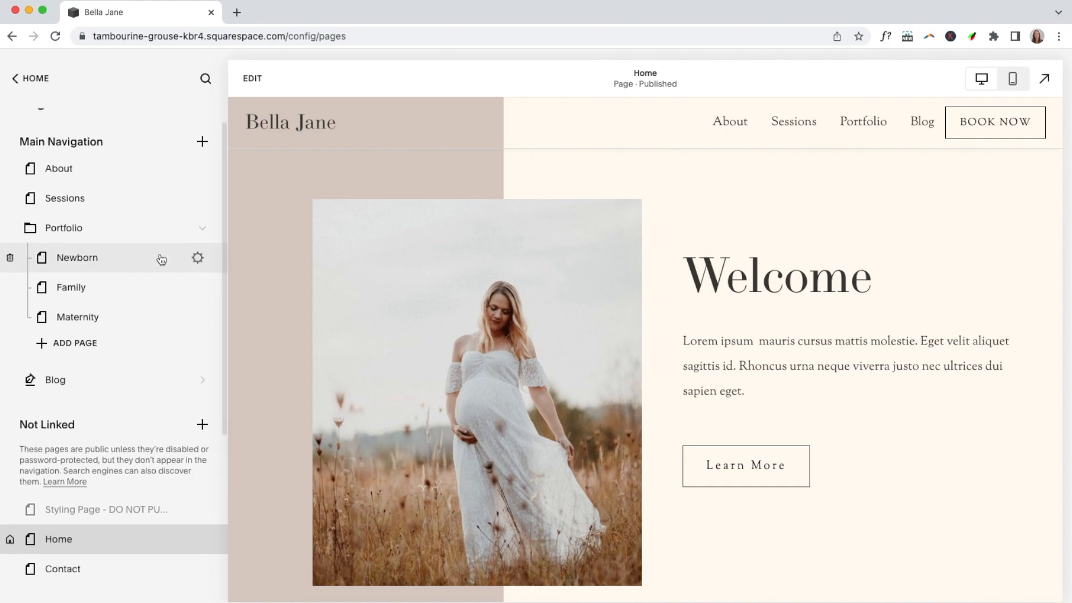